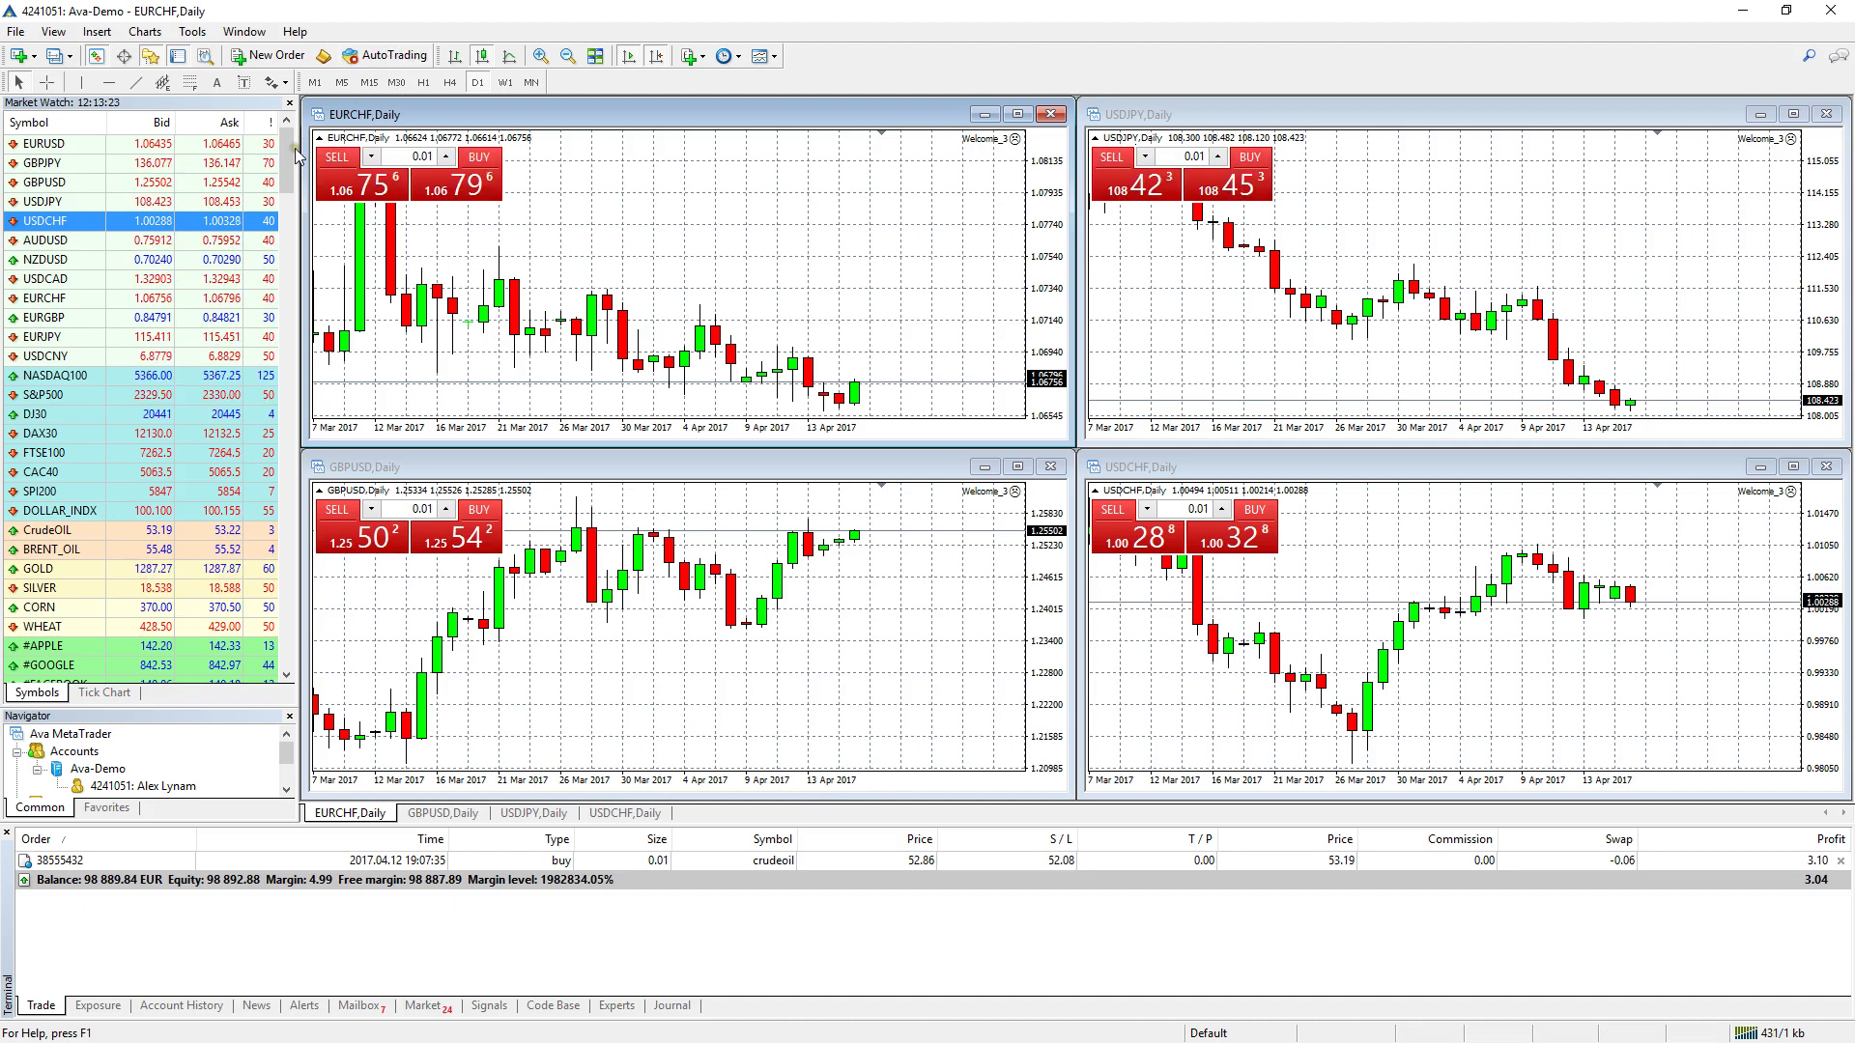
Select GBPJPY and EURUSD in Market Watch, then make the EURCHF,Daily chart the active window.
{"action": "left_click", "coordinate": [222, 161]}
{"action": "double_click", "coordinate": [229, 143]}
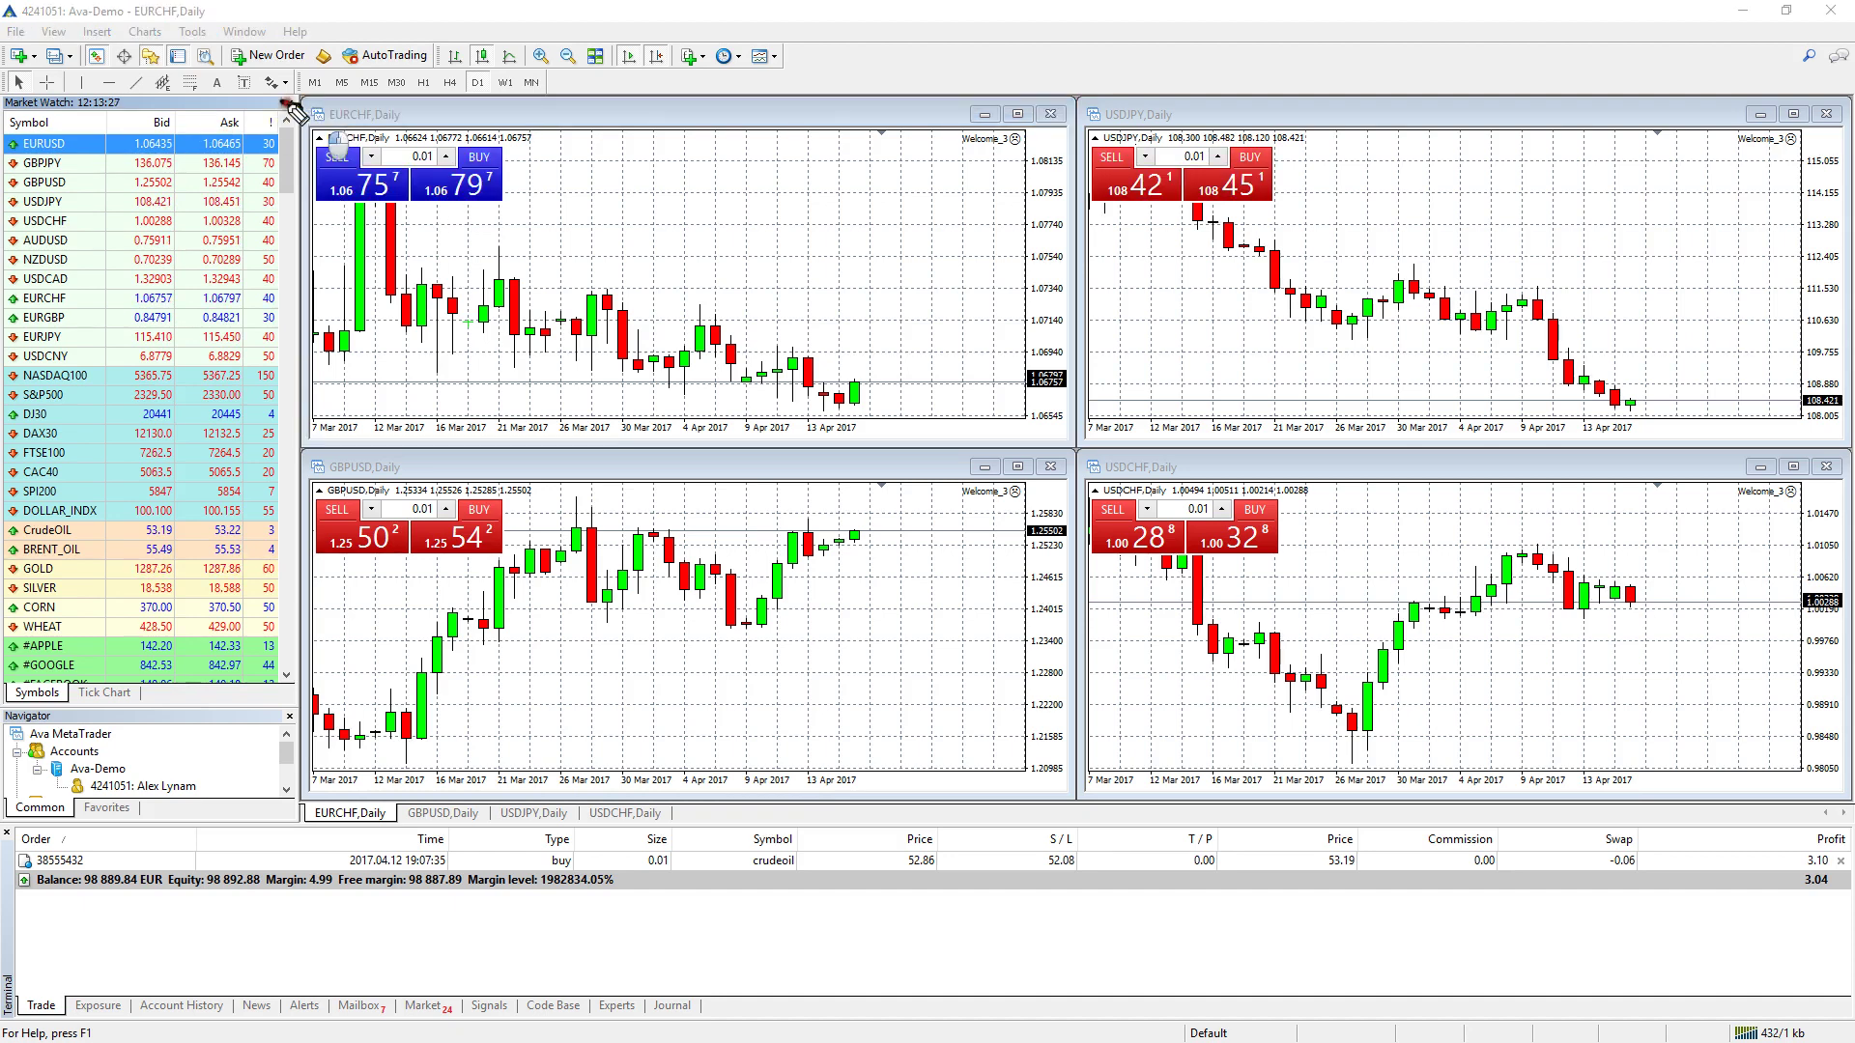
{"action": "mouse_move", "coordinate": [294, 107]}
{"action": "left_mouse_down"}
{"action": "mouse_move", "coordinate": [170, 90]}
{"action": "mouse_move", "coordinate": [23, 154]}
{"action": "mouse_move", "coordinate": [2, 259]}
{"action": "mouse_move", "coordinate": [12, 350]}
{"action": "mouse_move", "coordinate": [253, 368]}
{"action": "mouse_move", "coordinate": [350, 305]}
{"action": "mouse_move", "coordinate": [367, 116]}
{"action": "mouse_move", "coordinate": [241, 101]}
{"action": "left_mouse_up"}
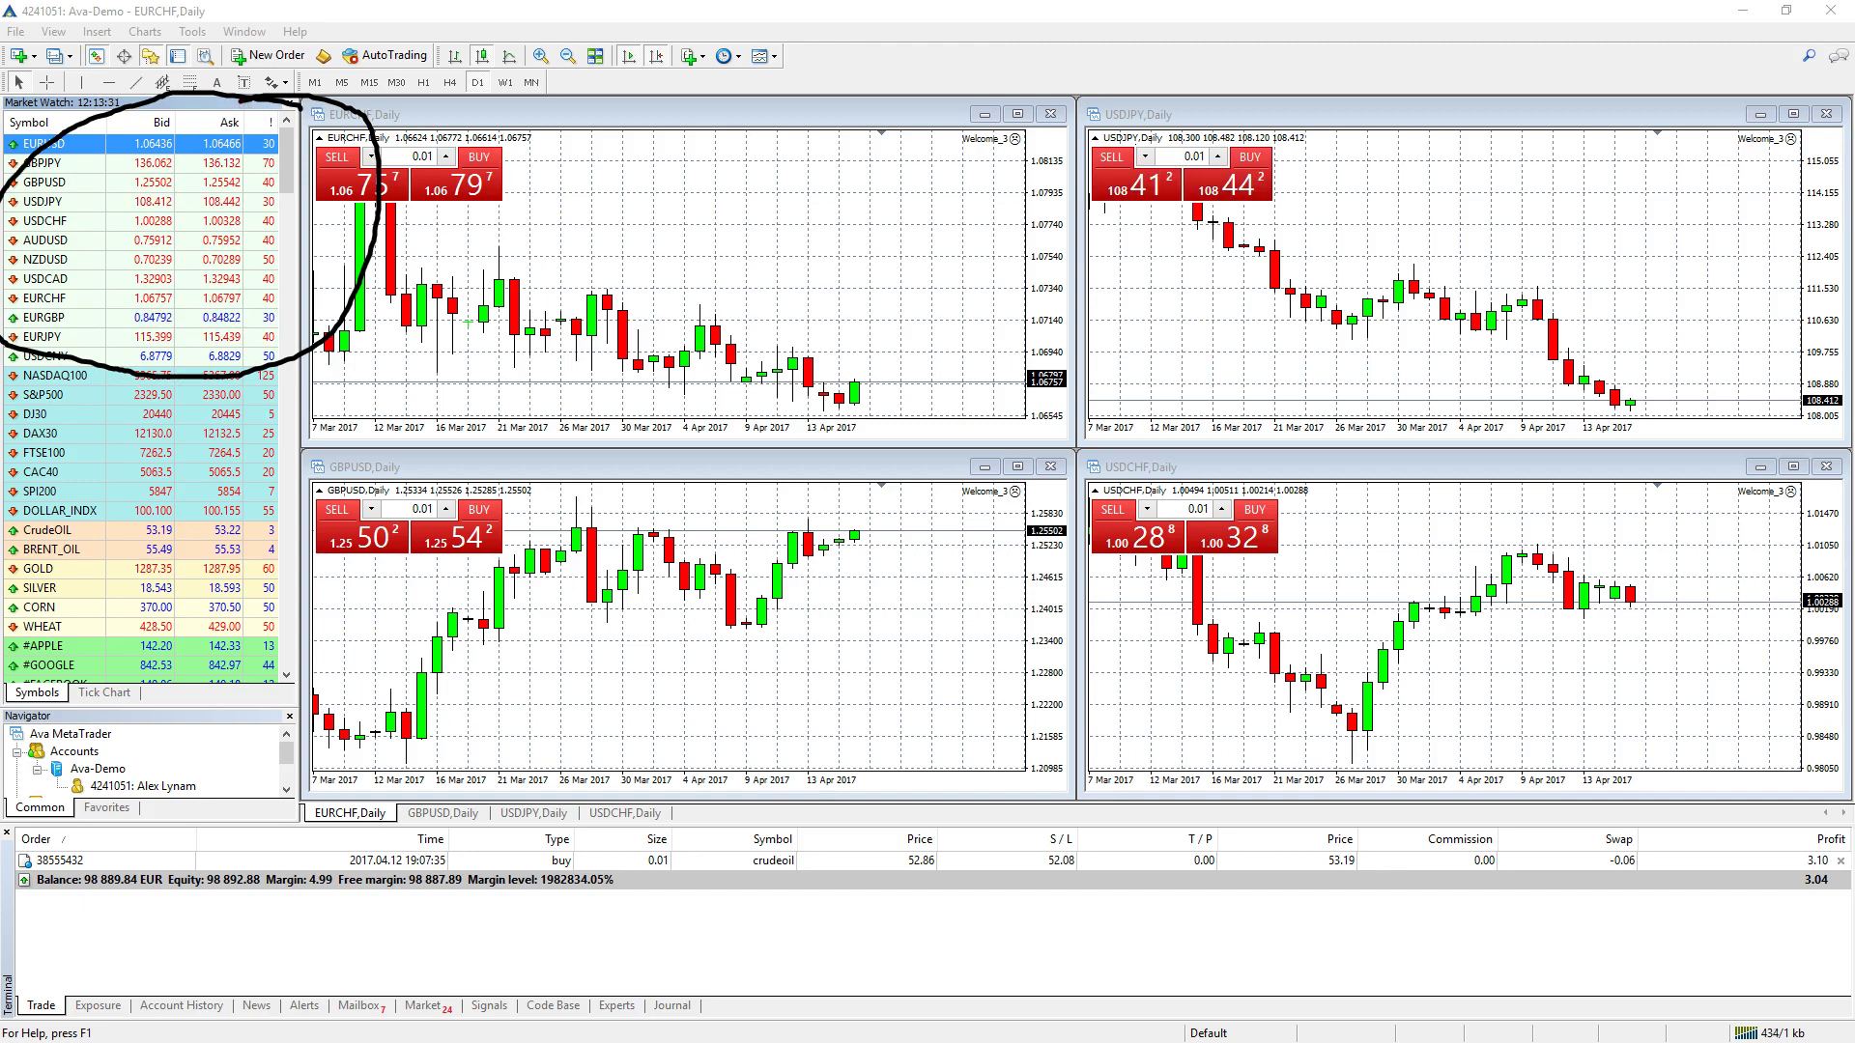
{"action": "key", "text": "Escape"}
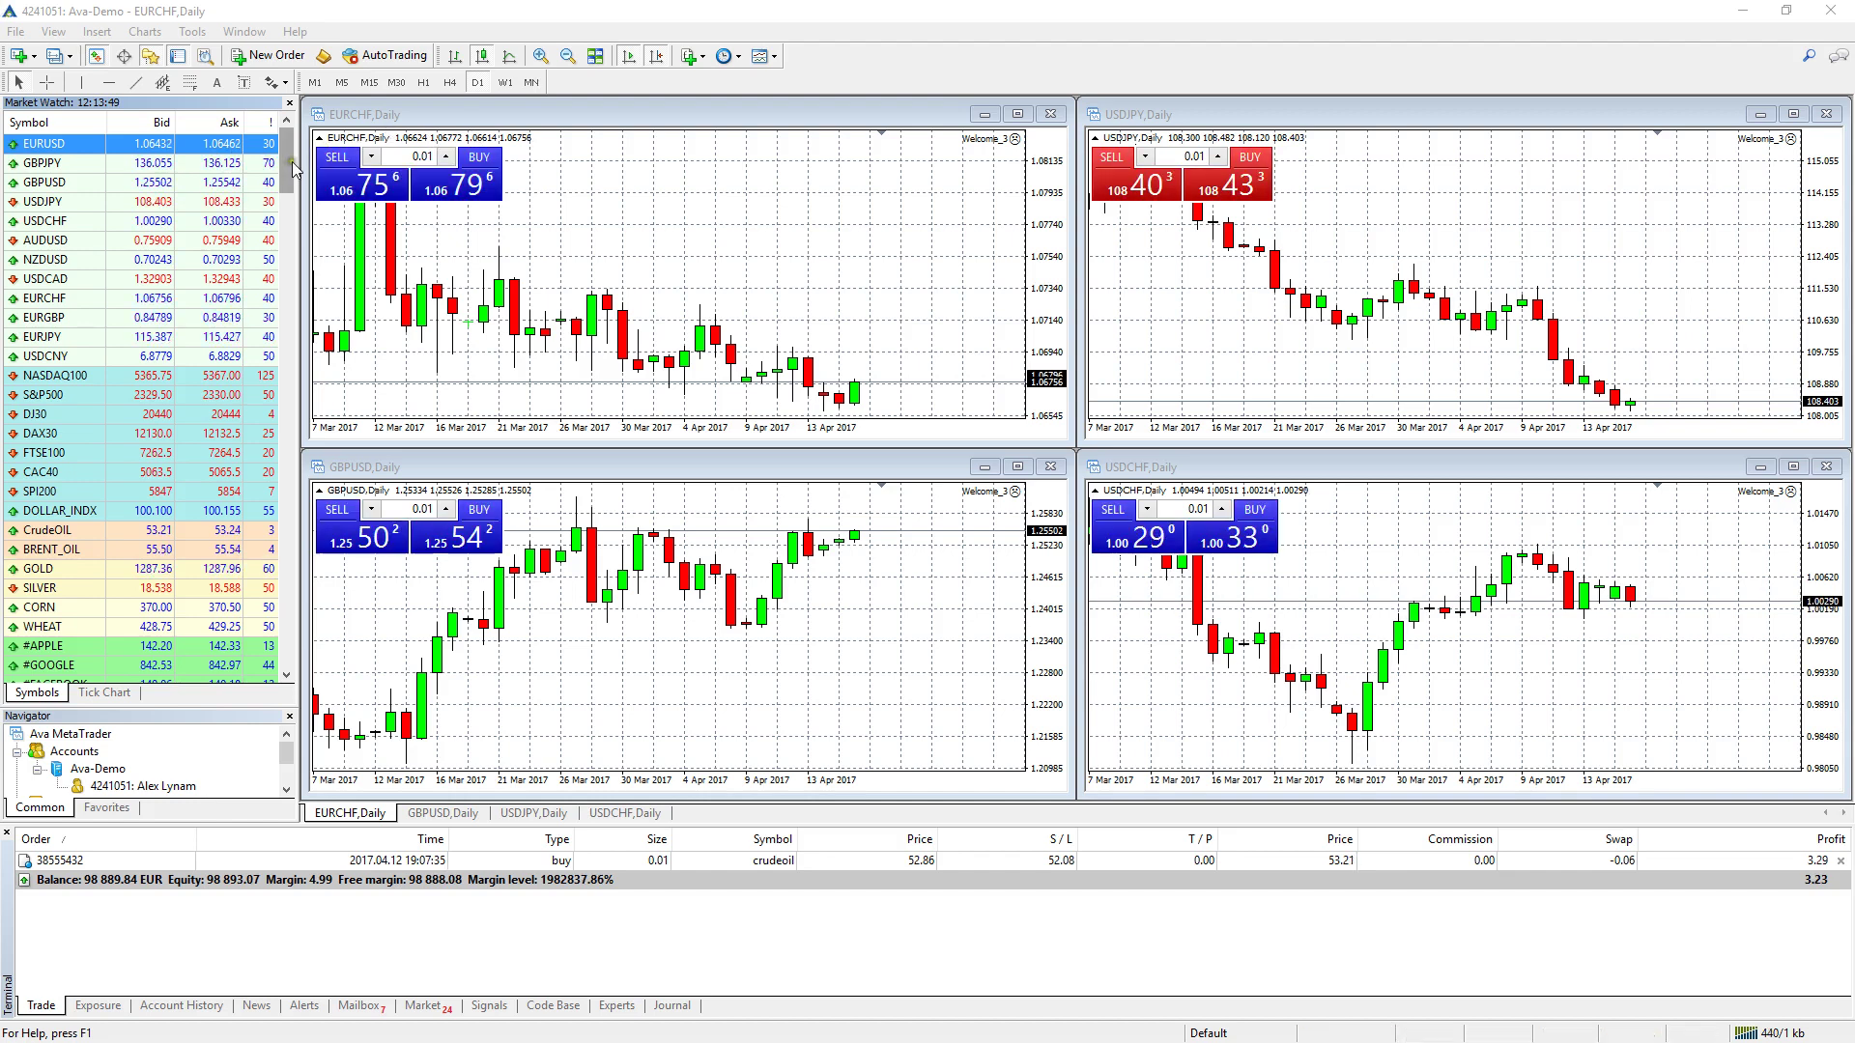
{"action": "left_click", "coordinate": [386, 136]}
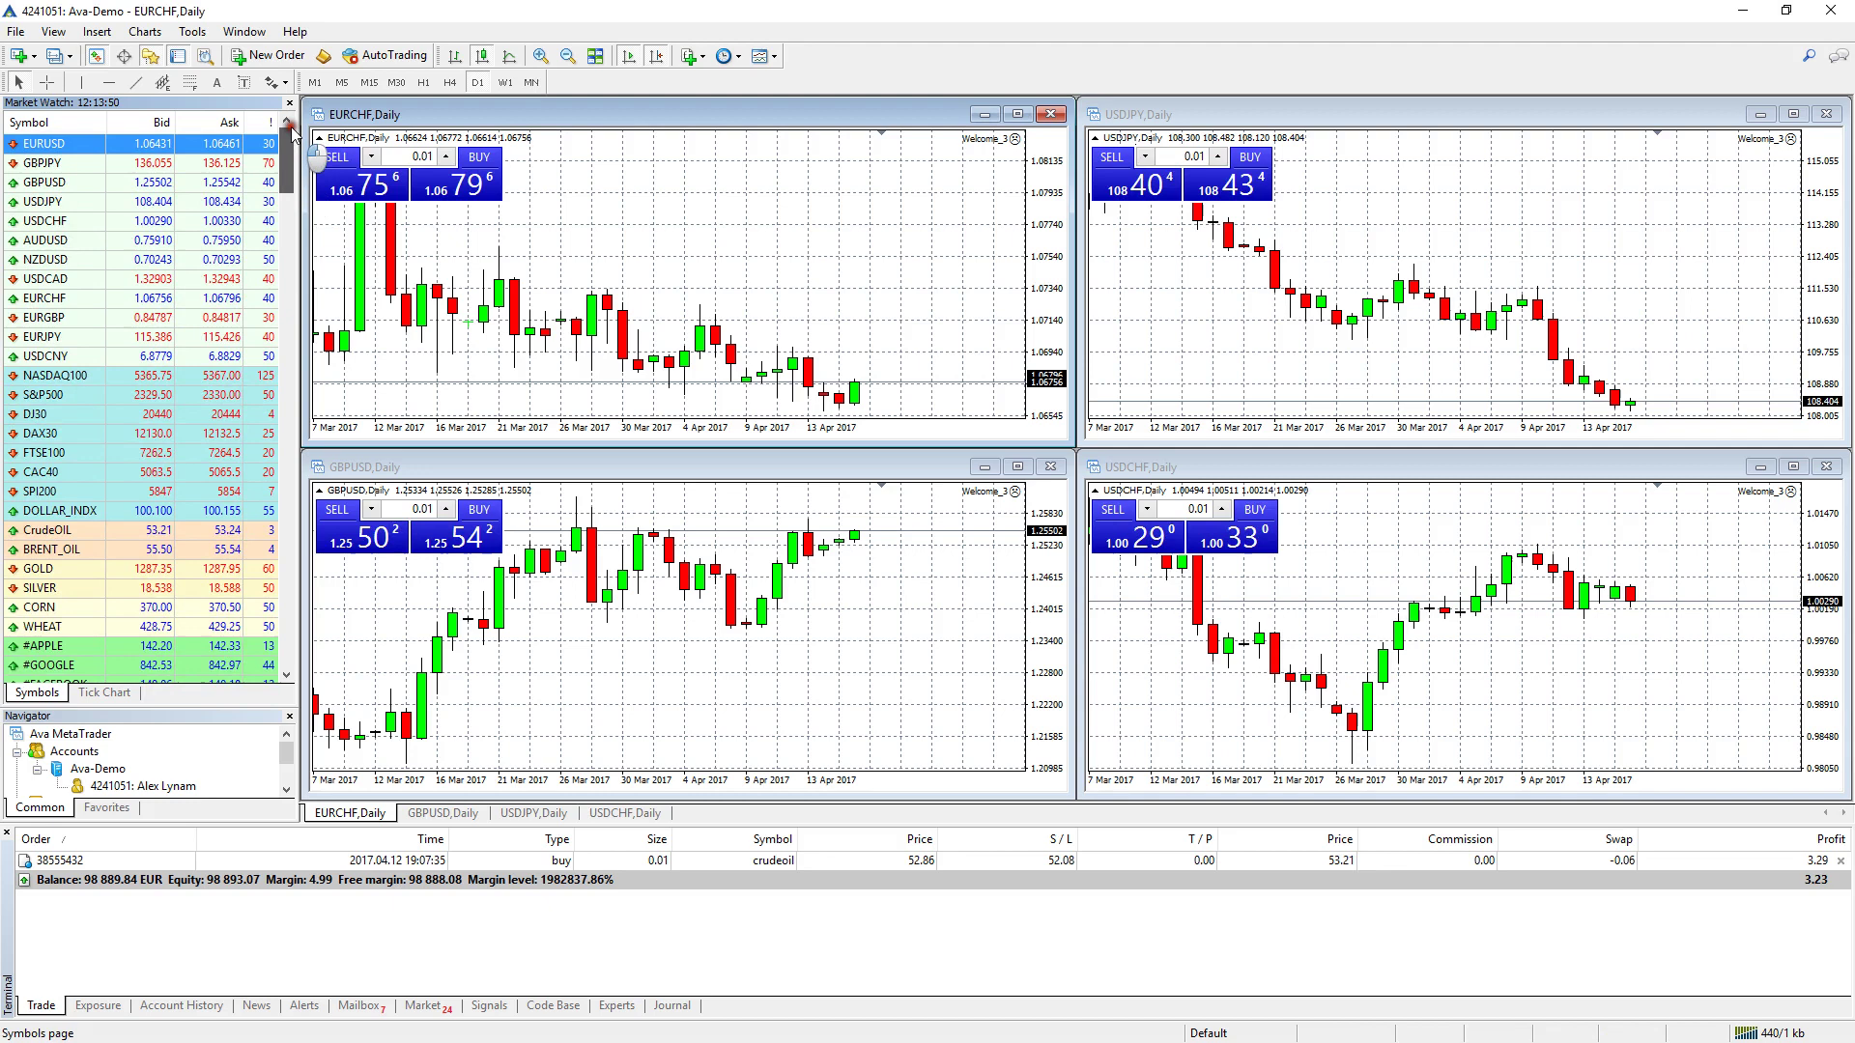
Maximize the EURCHF daily chart and zoom out to show October 2016 through April 2017.
{"action": "left_click", "coordinate": [1017, 114]}
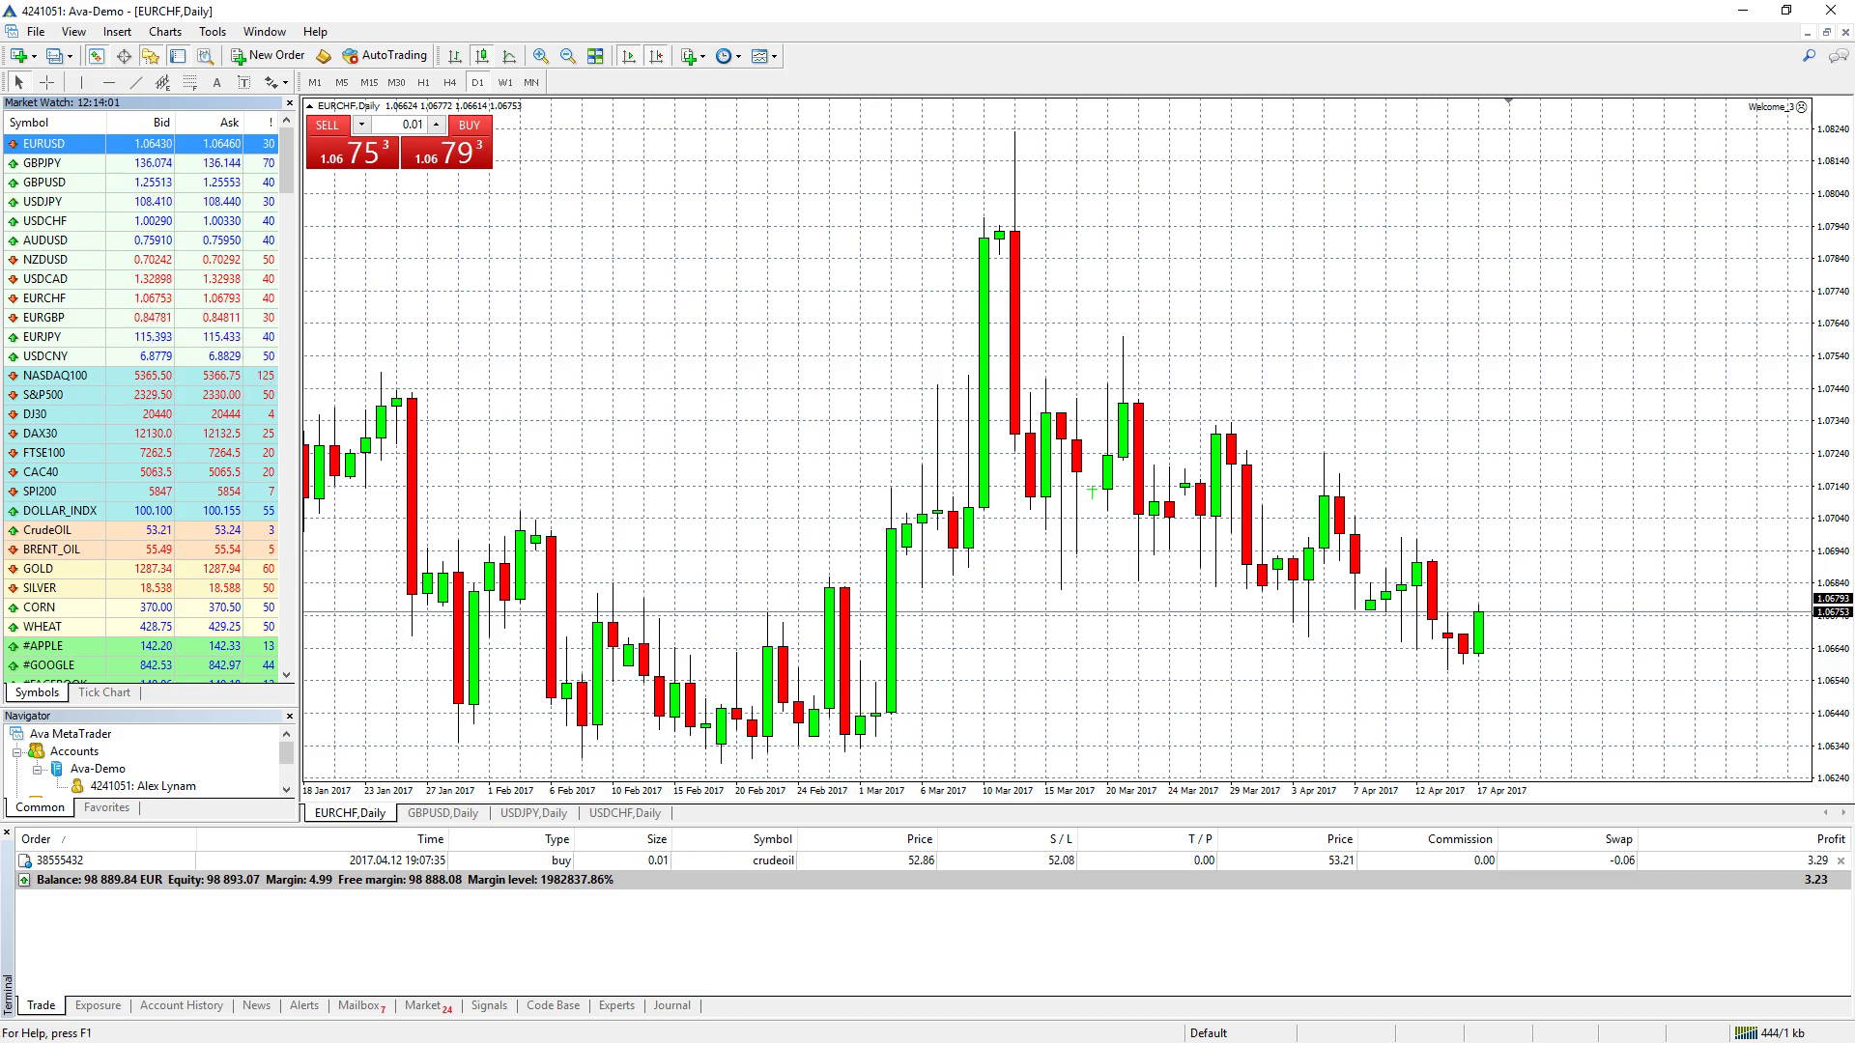
{"action": "left_click", "coordinate": [568, 55]}
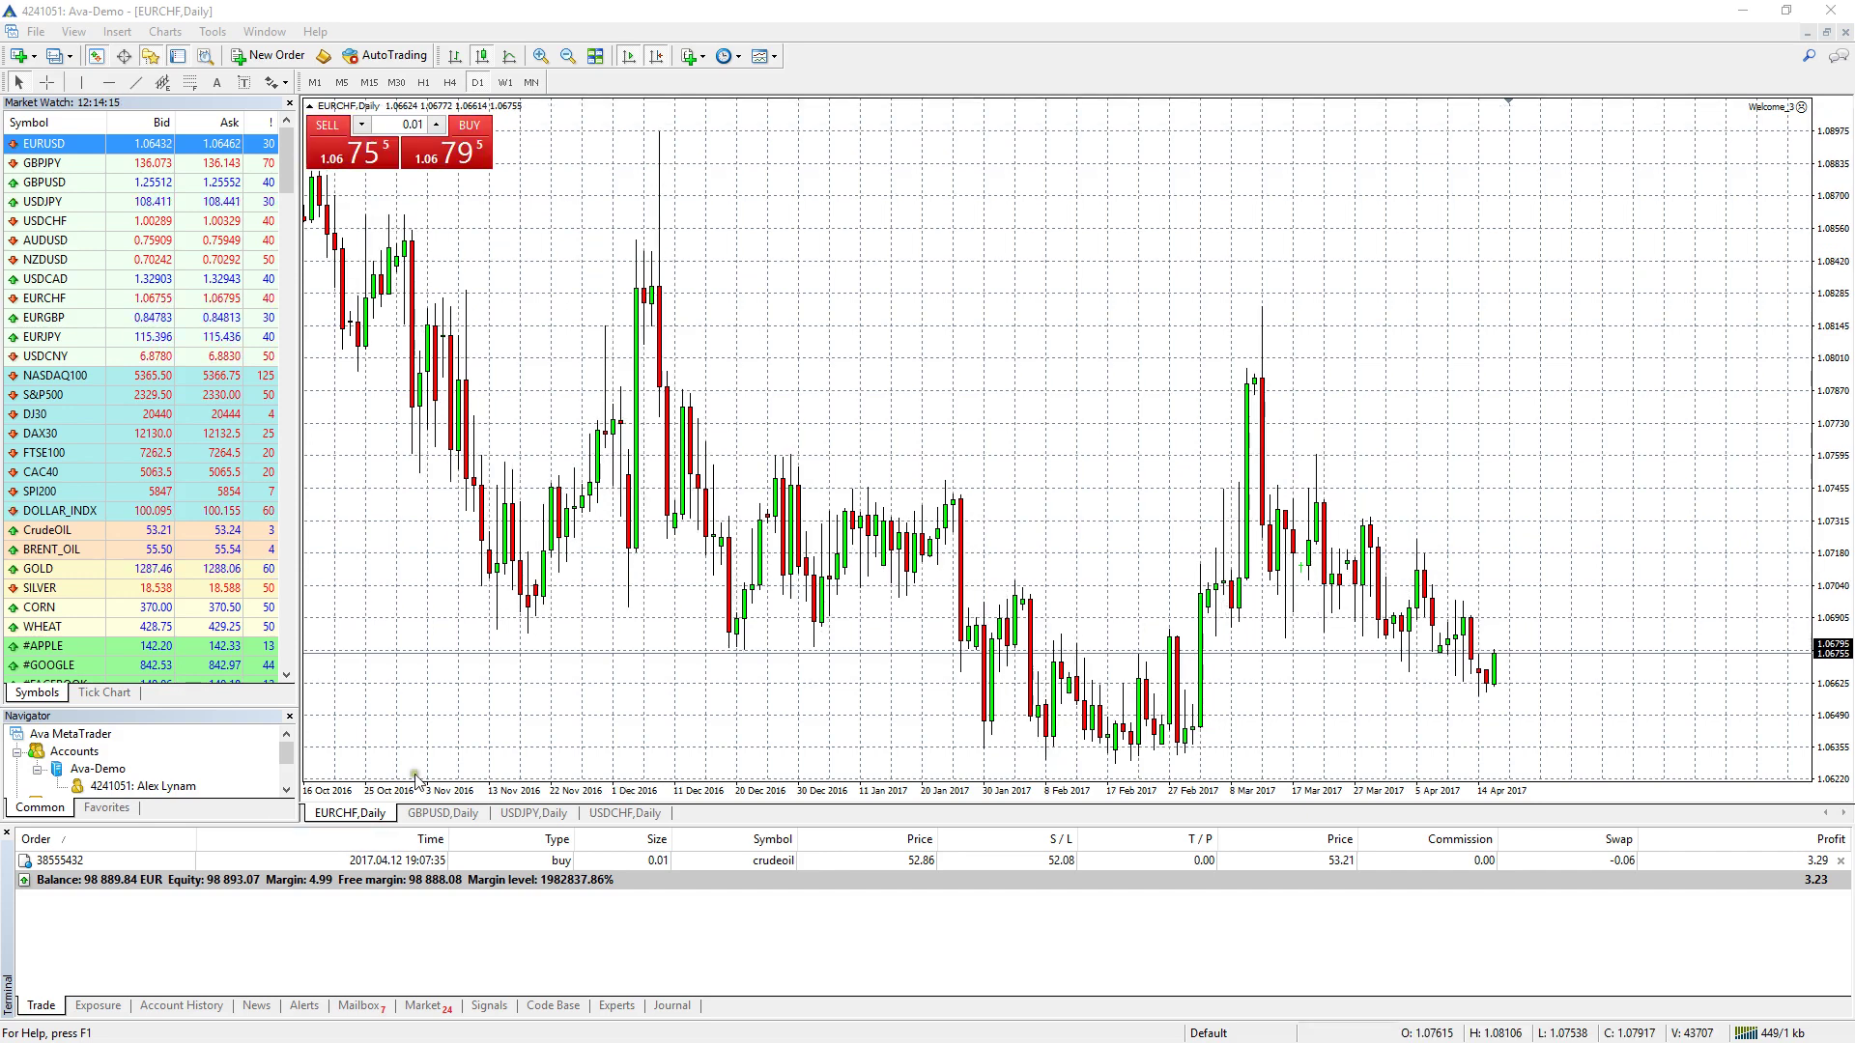
{"action": "right_click", "coordinate": [1454, 354]}
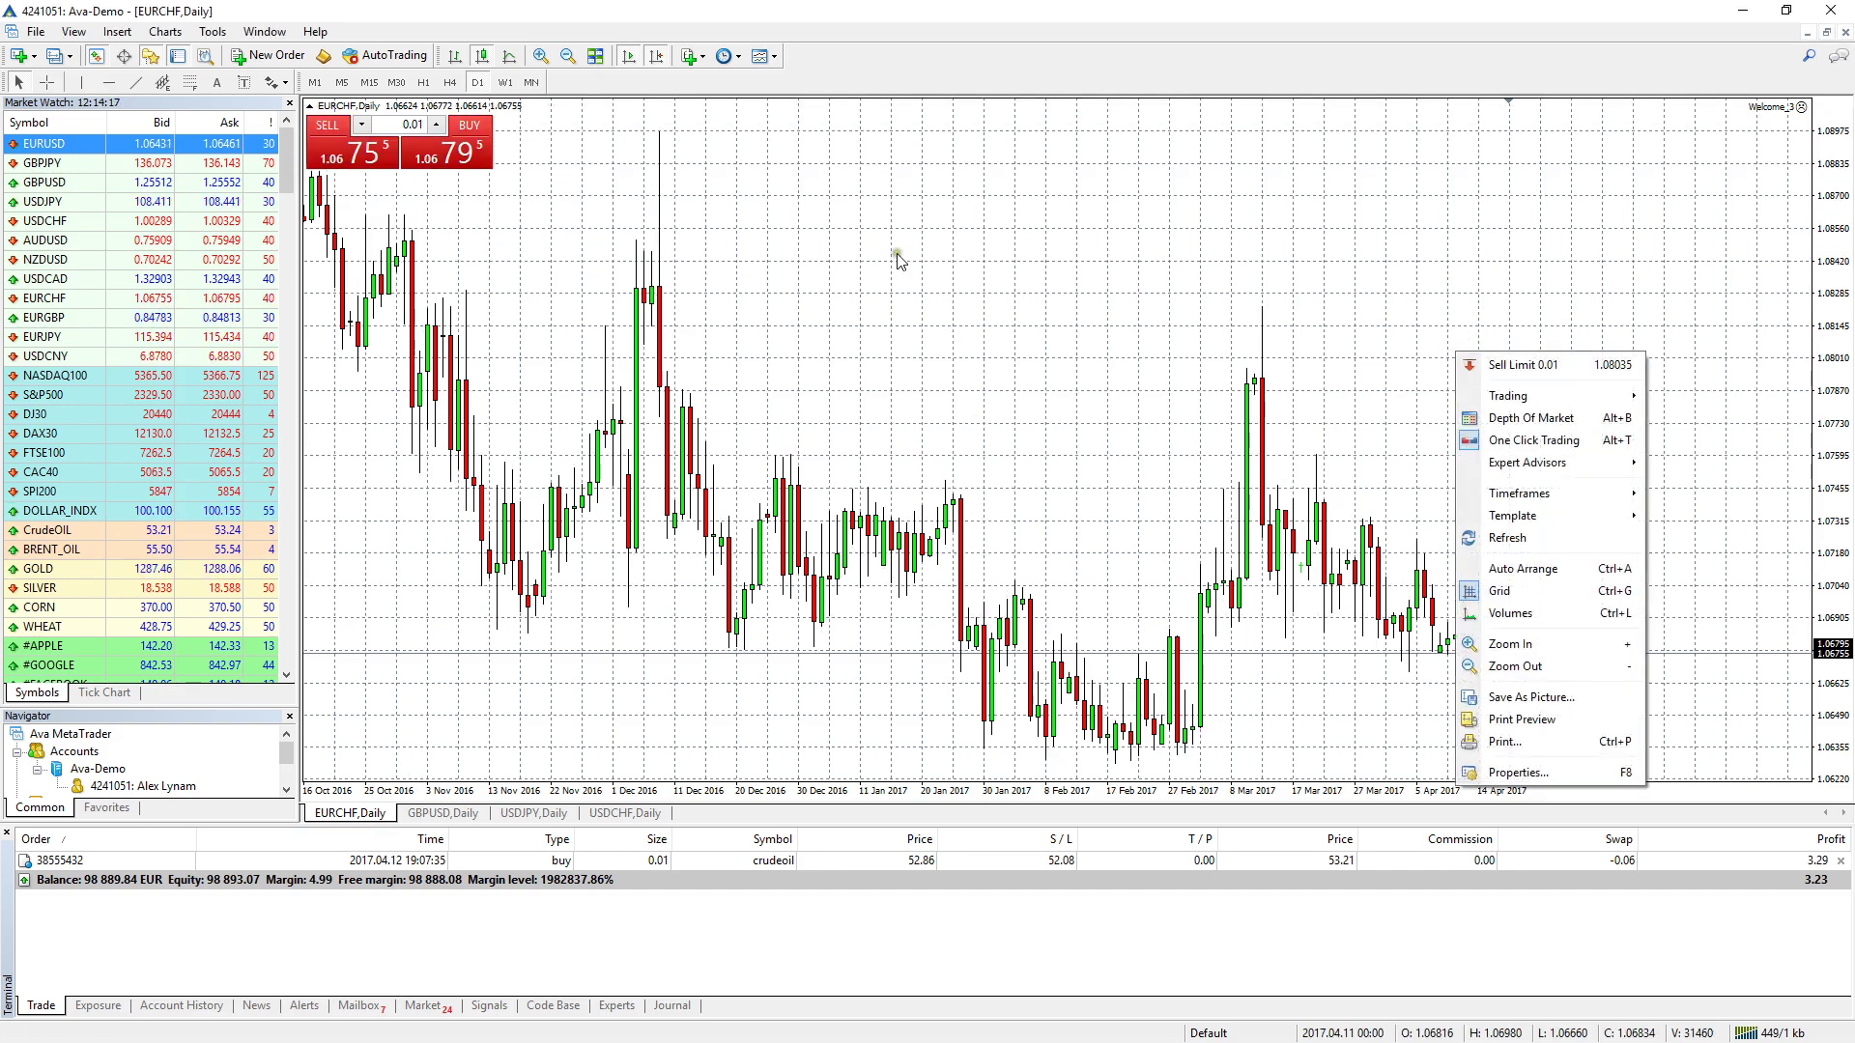
{"action": "mouse_move", "coordinate": [1503, 402]}
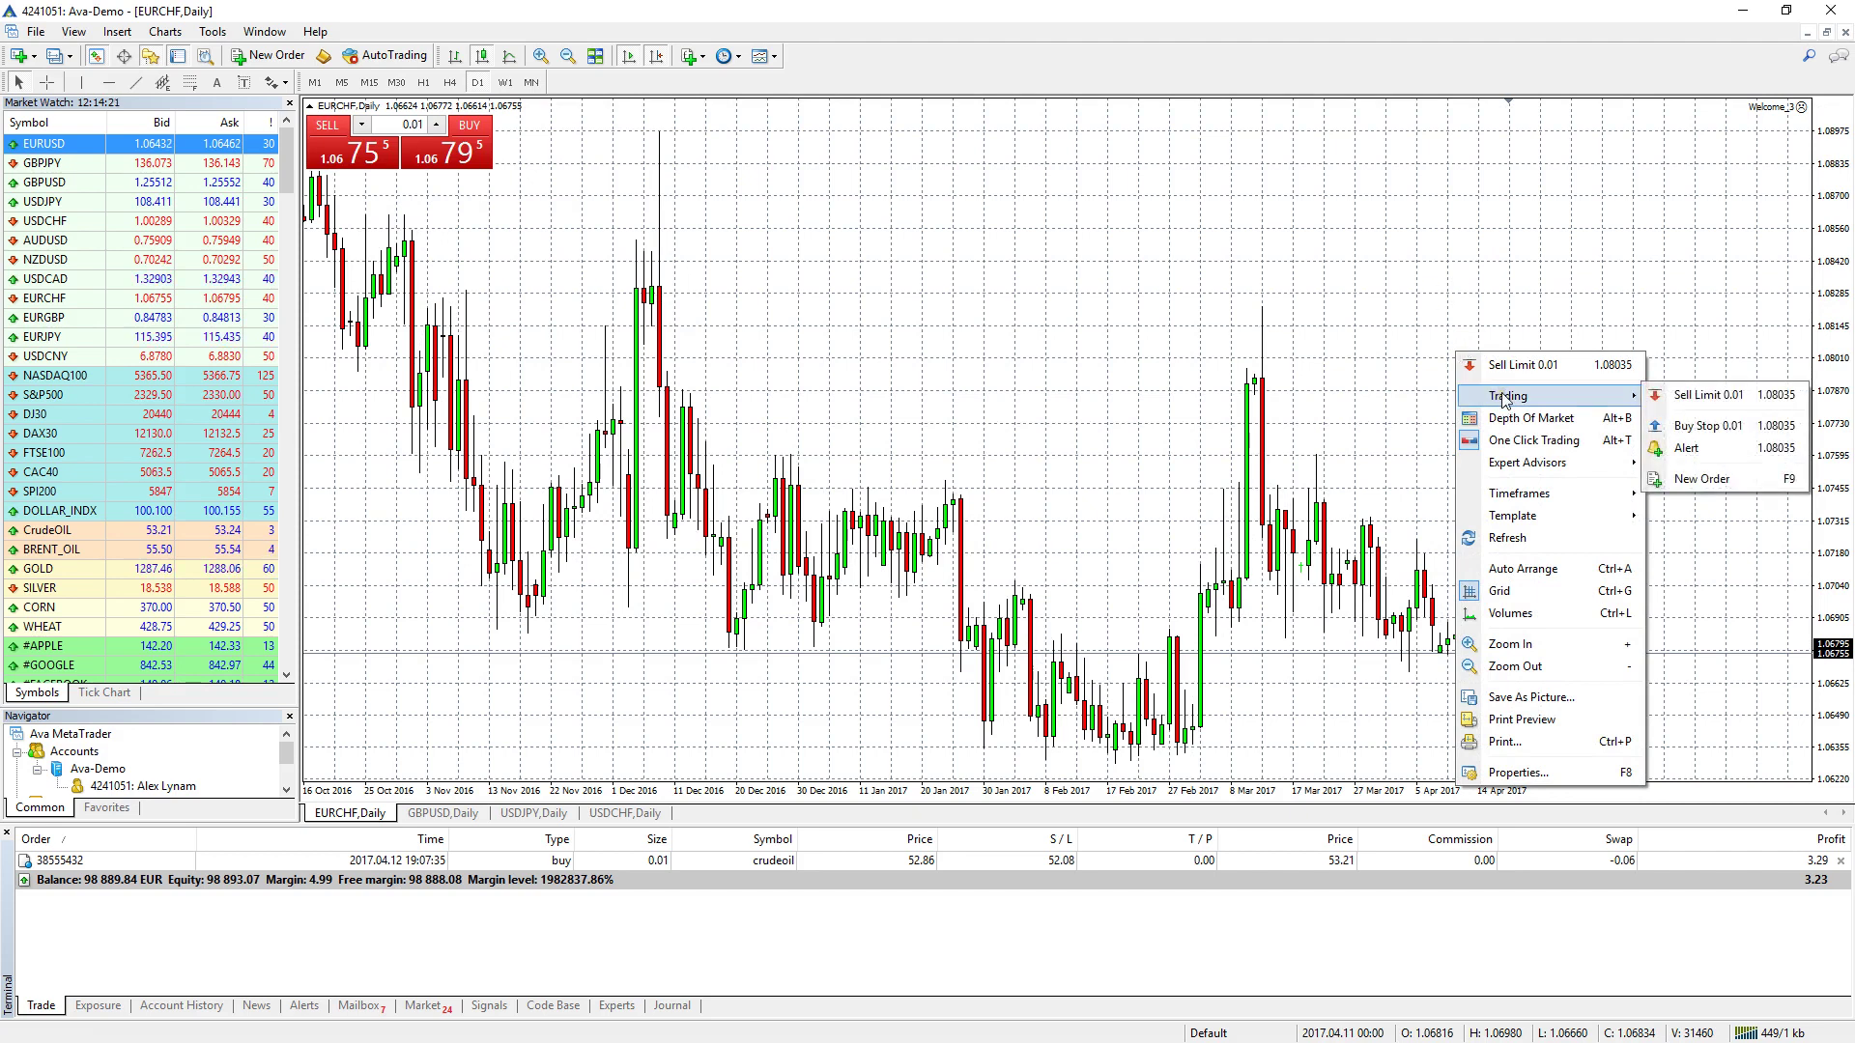
{"action": "left_click", "coordinate": [1714, 483]}
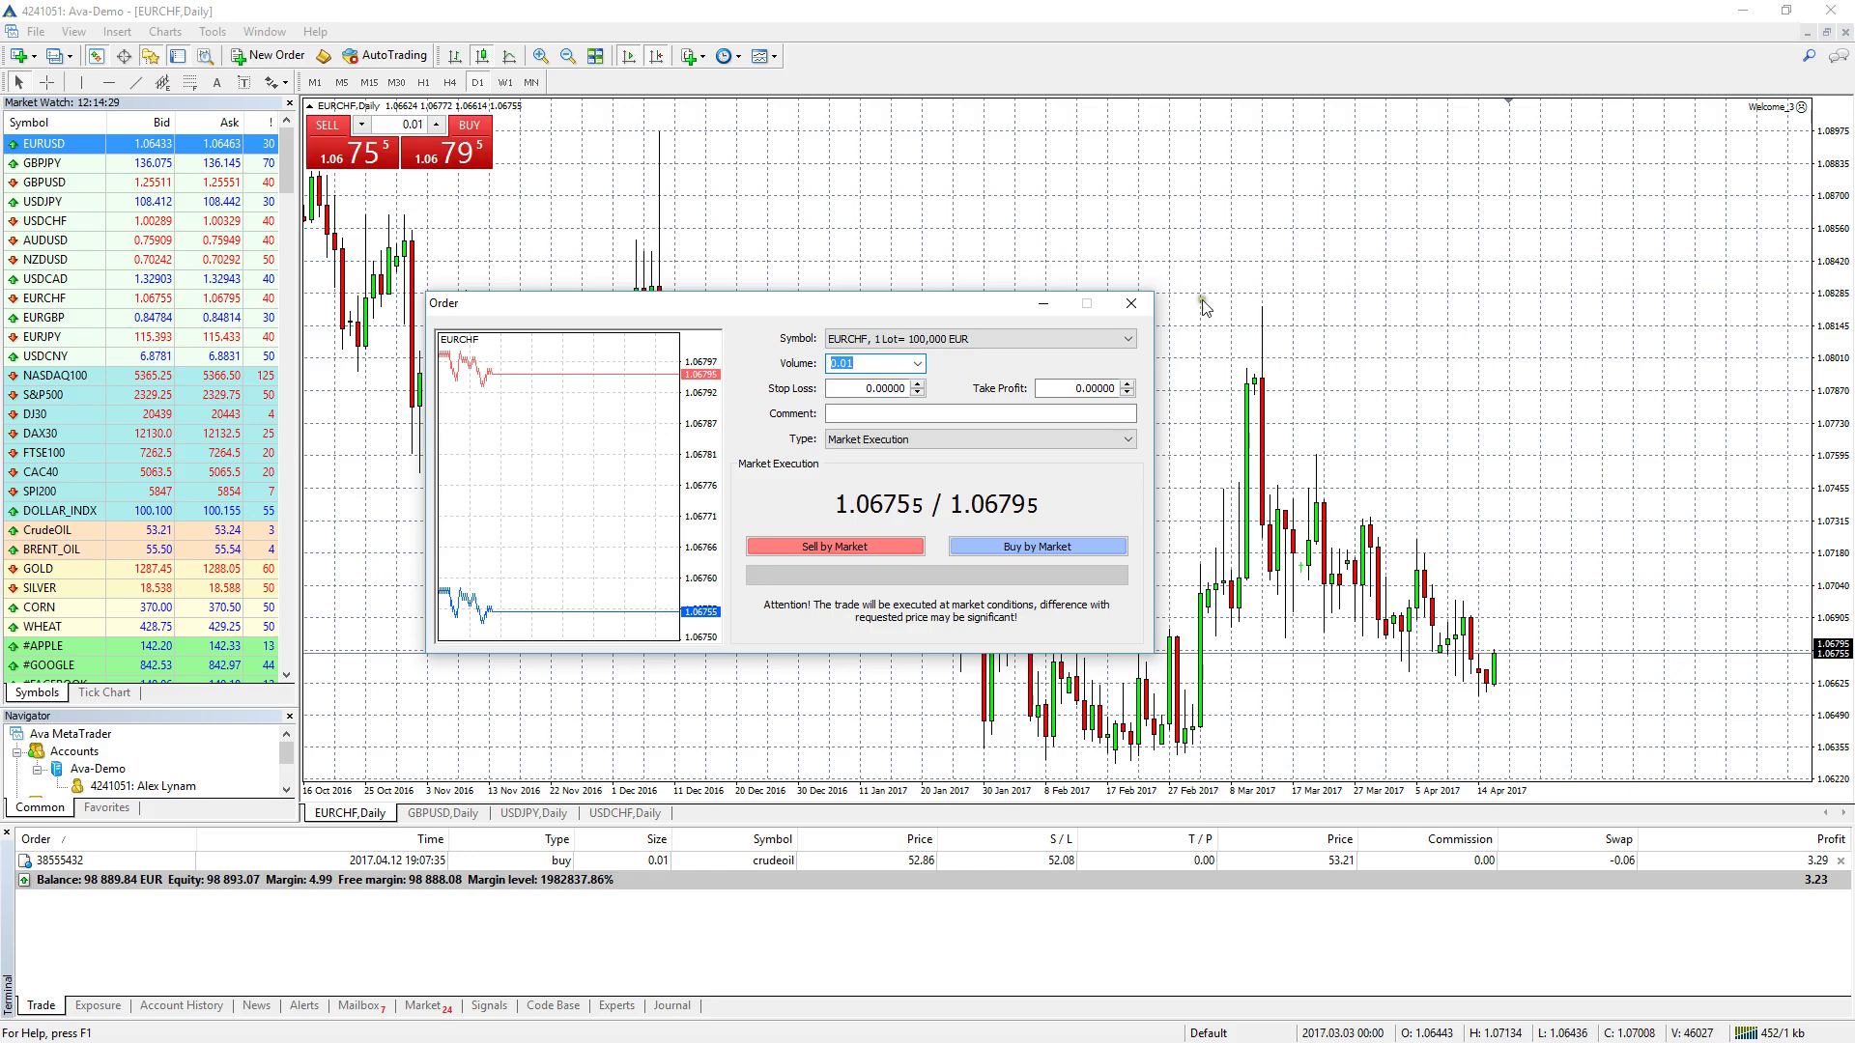
{"action": "left_click", "coordinate": [1130, 305]}
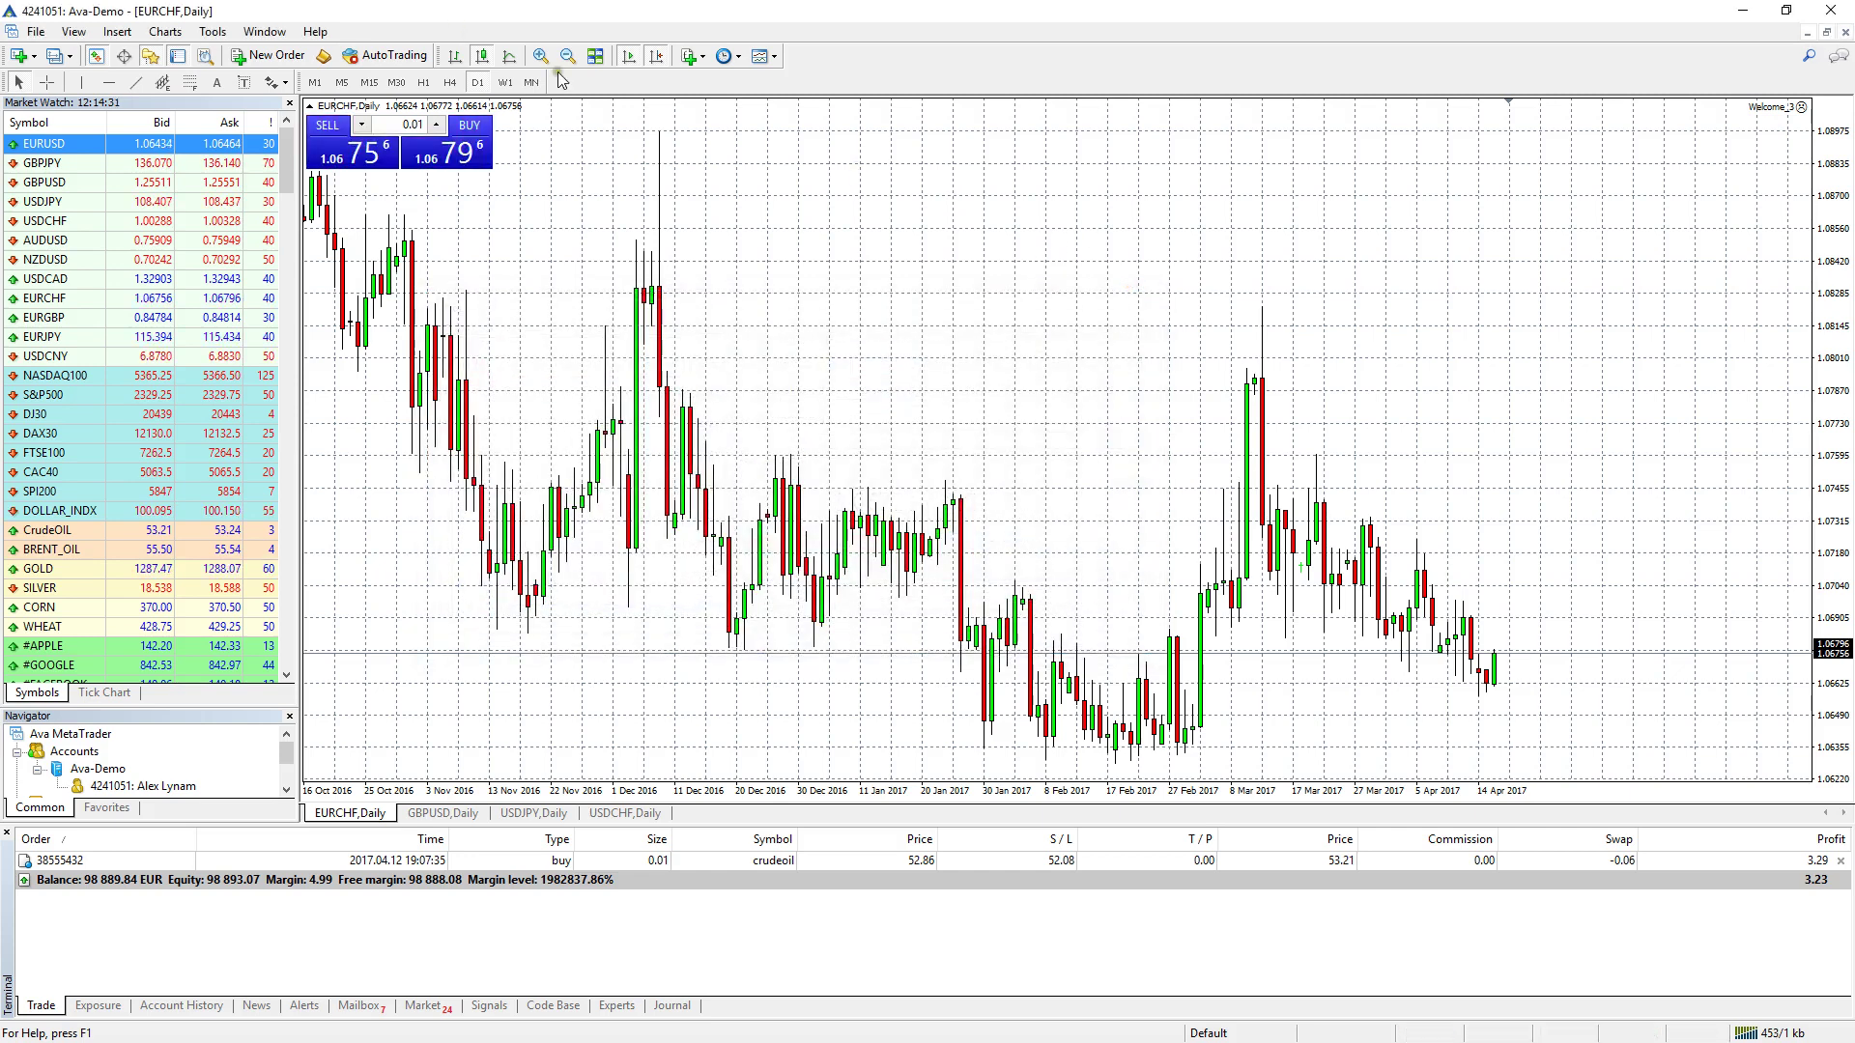
Set the Trade options' default trade size to a fixed 0.01 lots and confirm.
{"action": "left_click", "coordinate": [213, 32]}
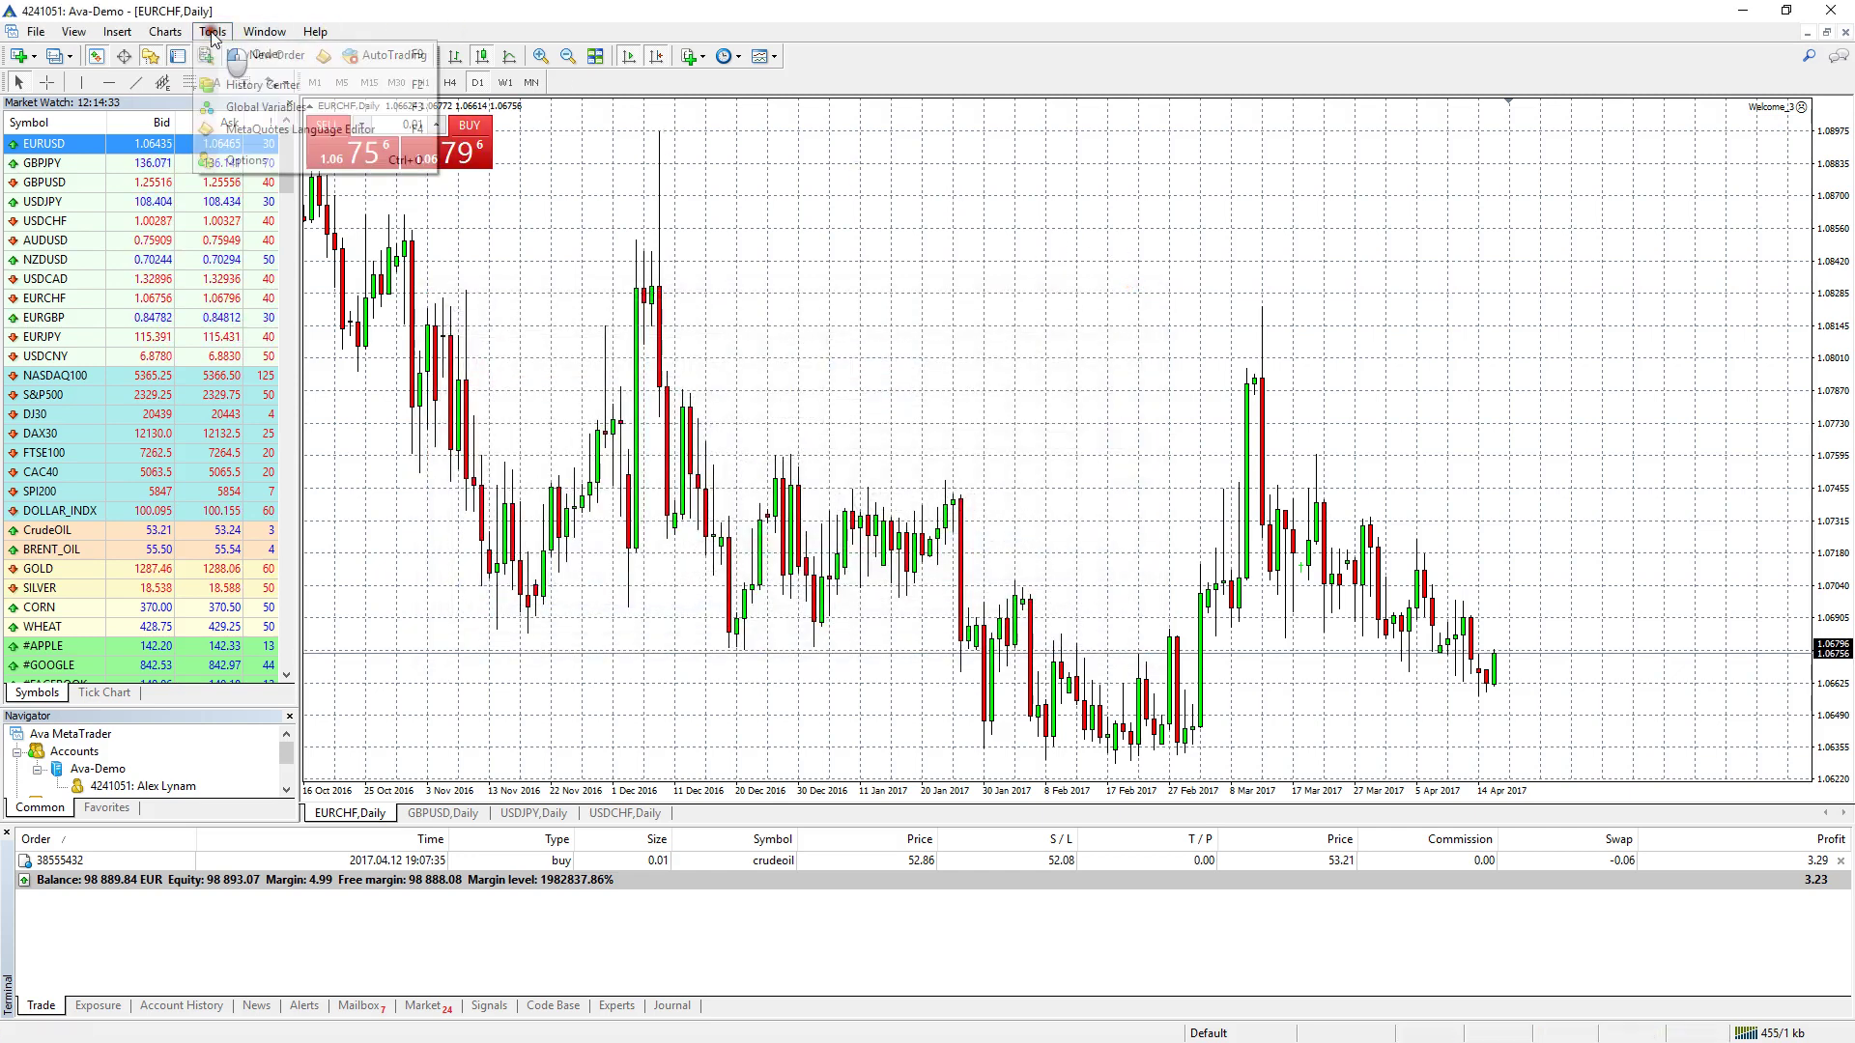
{"action": "left_click", "coordinate": [269, 160]}
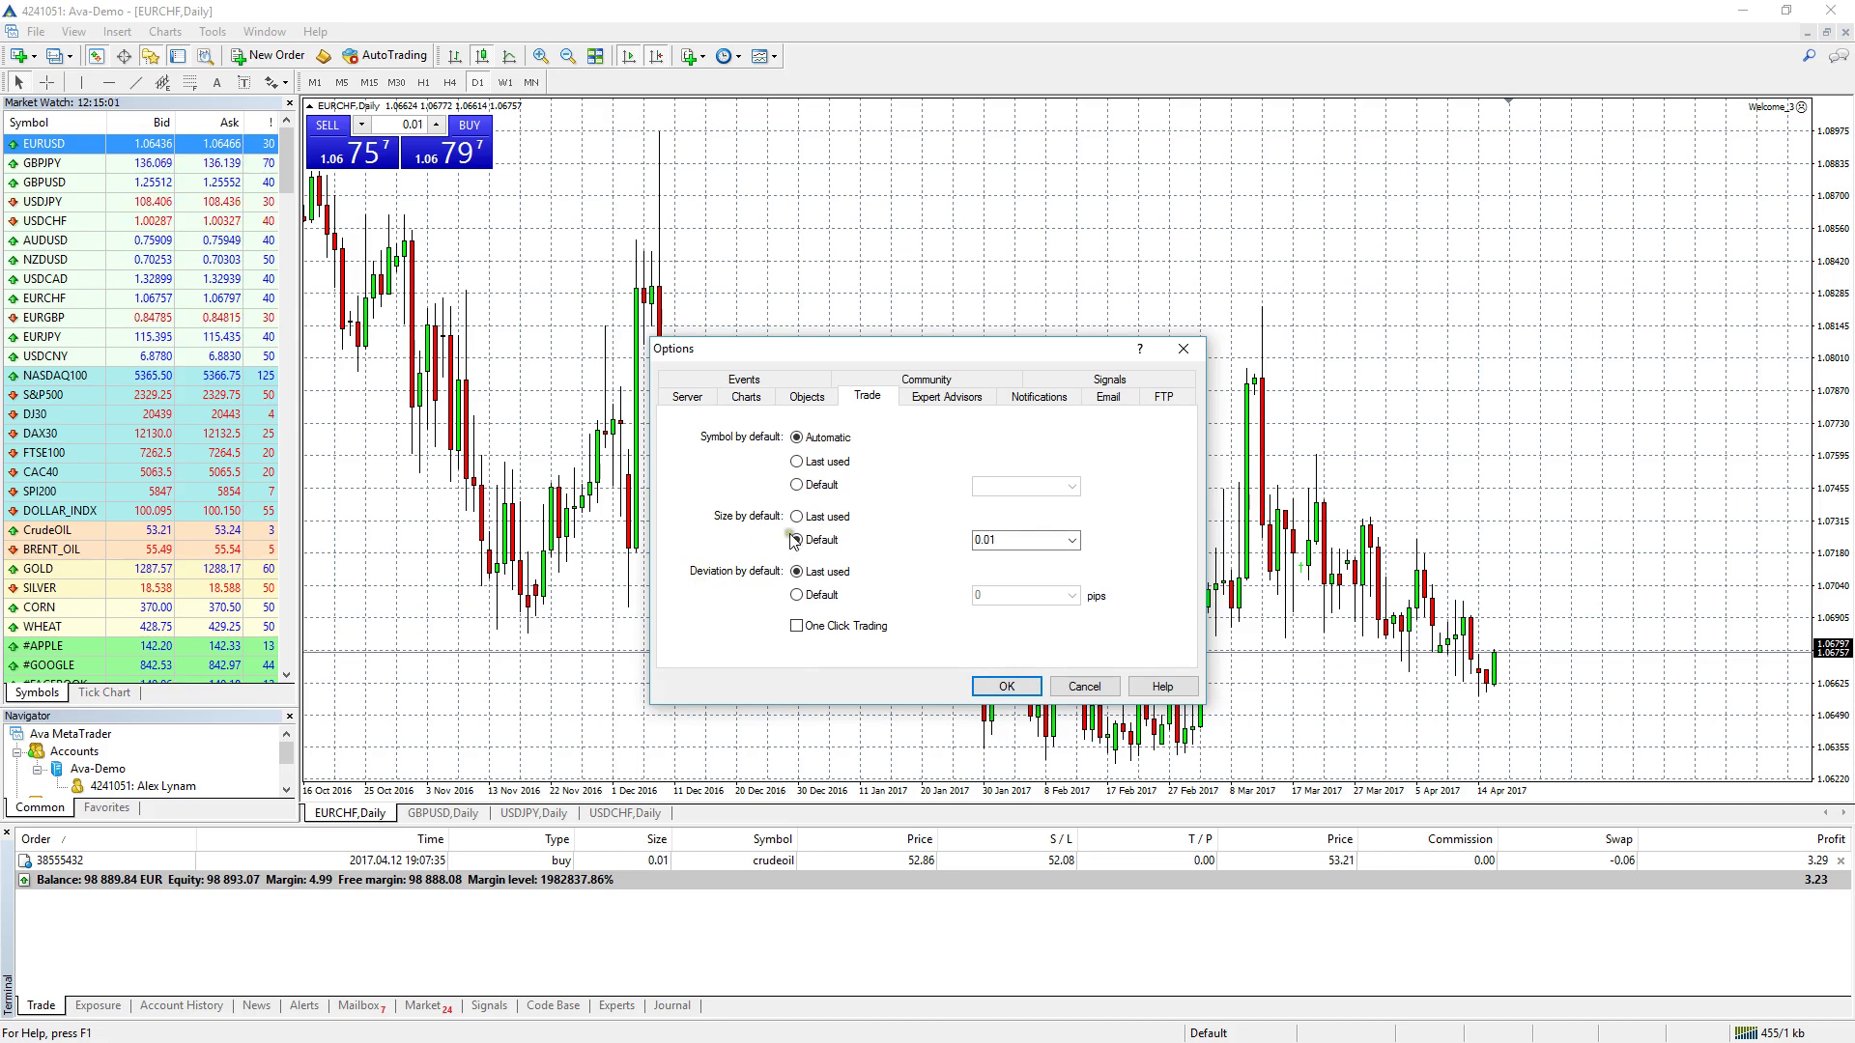
{"action": "left_click", "coordinate": [1014, 541]}
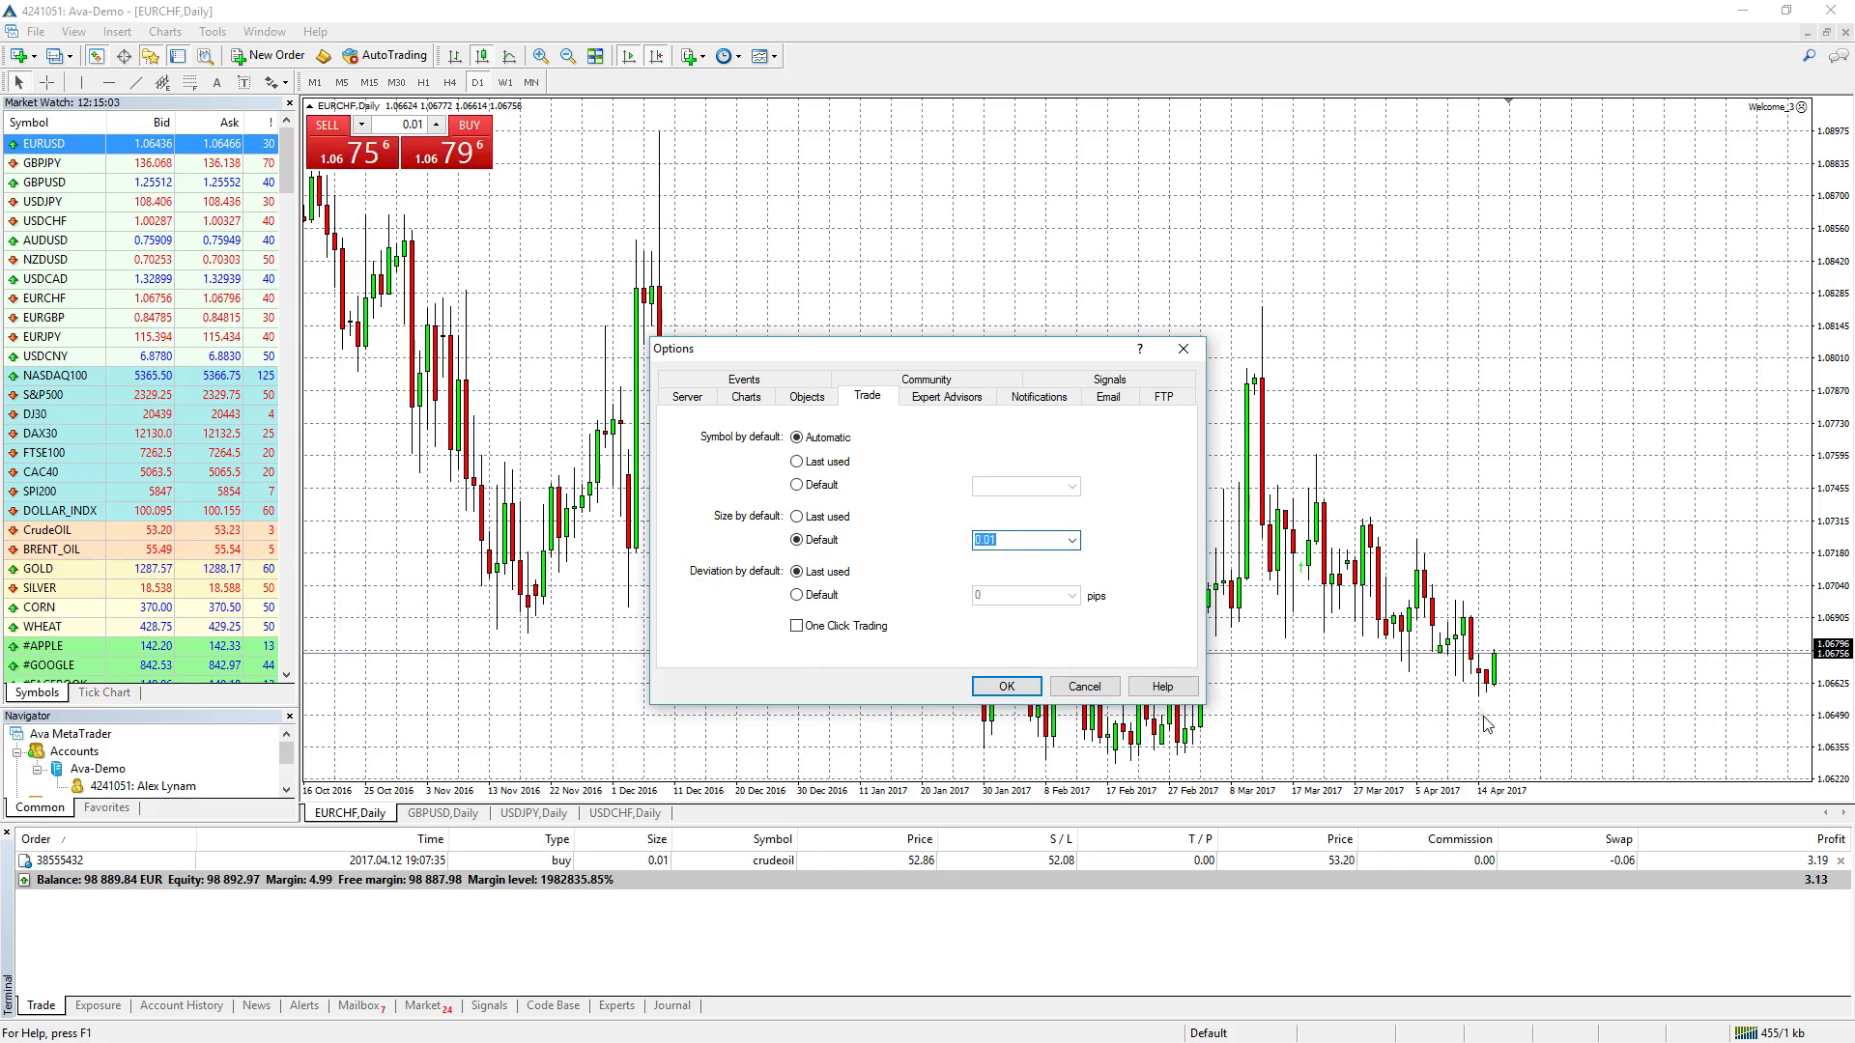
{"action": "scroll", "coordinate": [1028, 542], "scroll_direction": "down", "scroll_amount": 6}
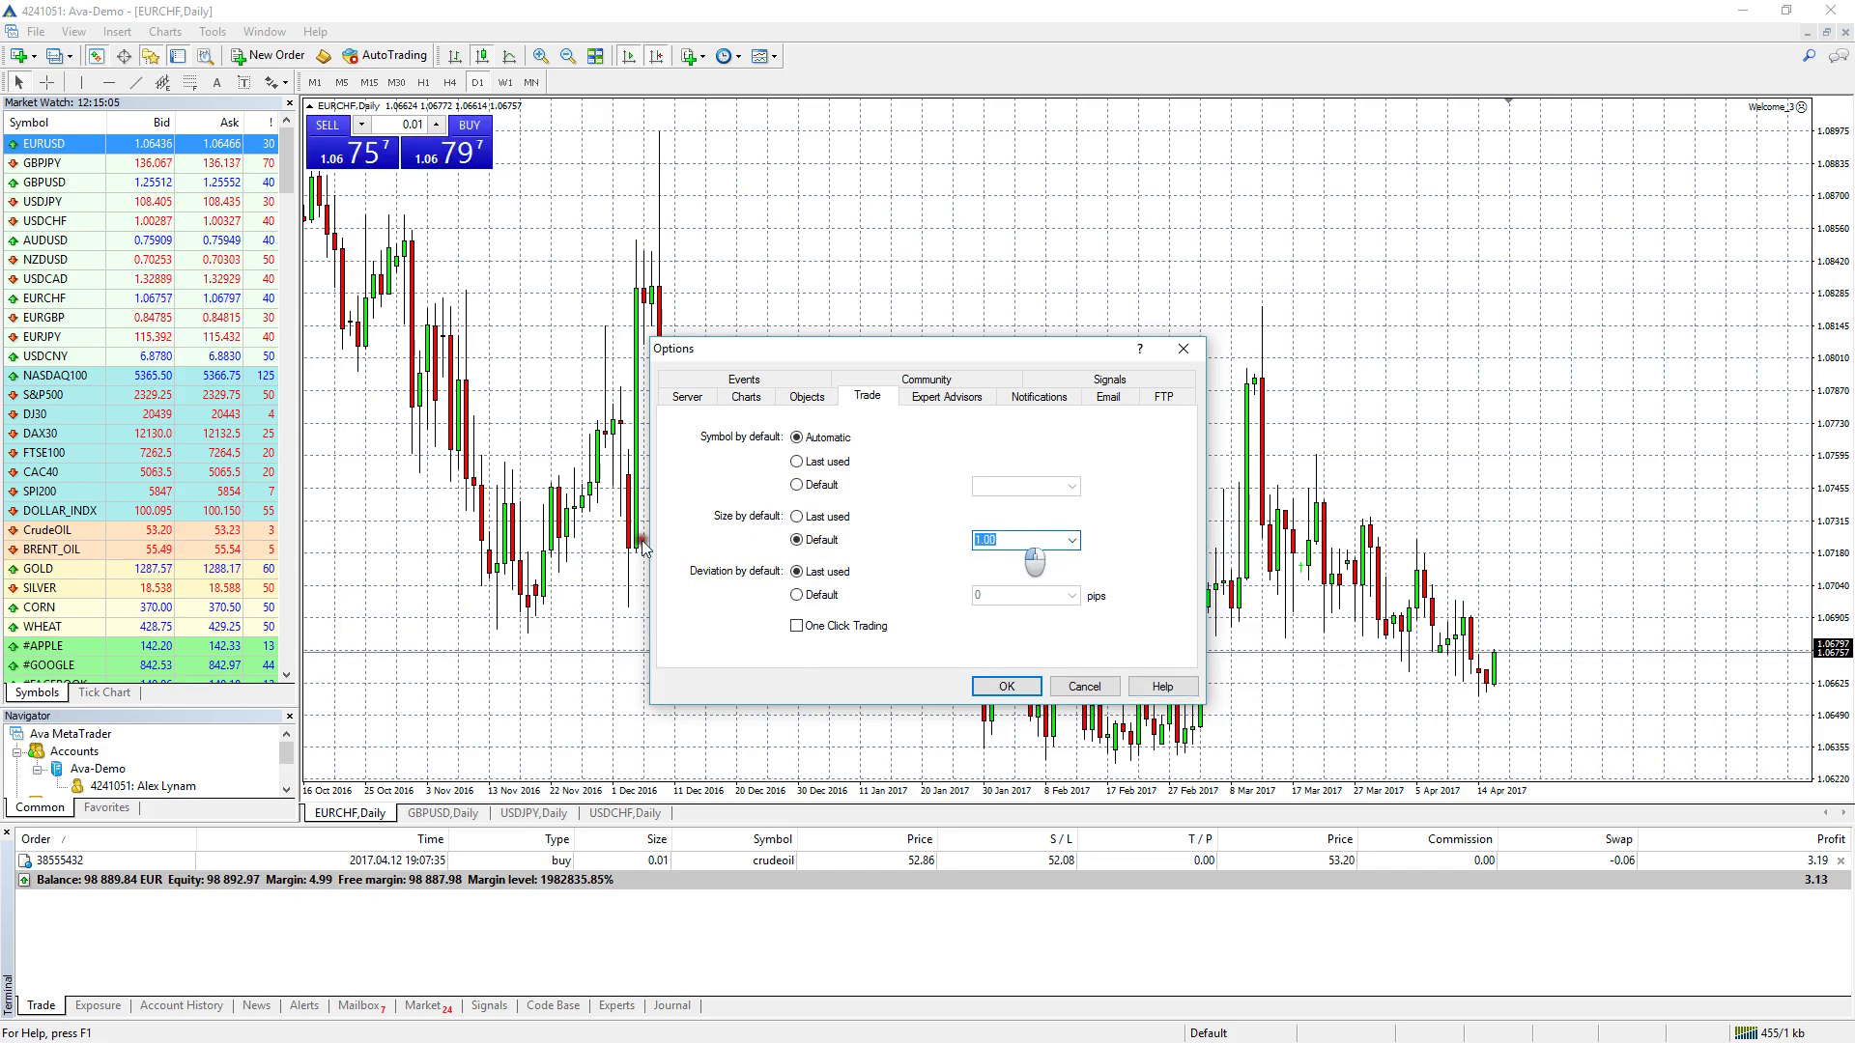
{"action": "type", "text": "0"}
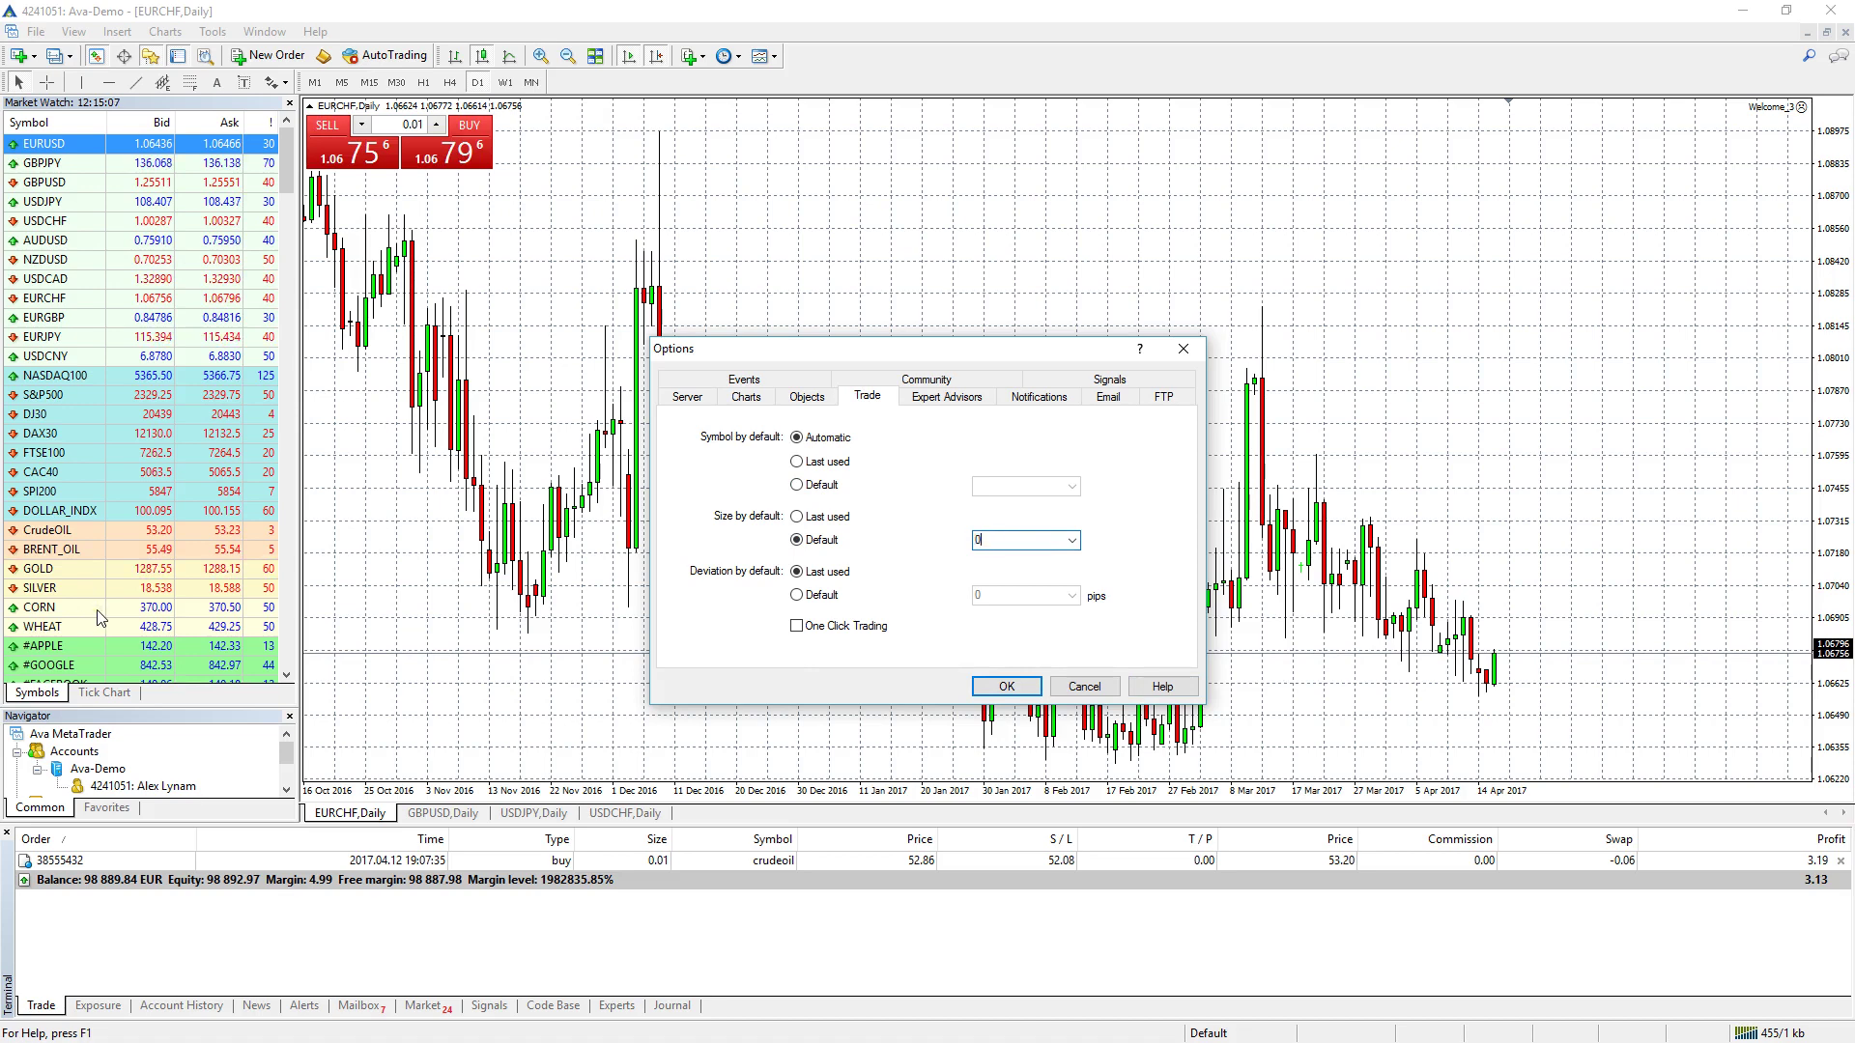
{"action": "key", "text": "BackSpace"}
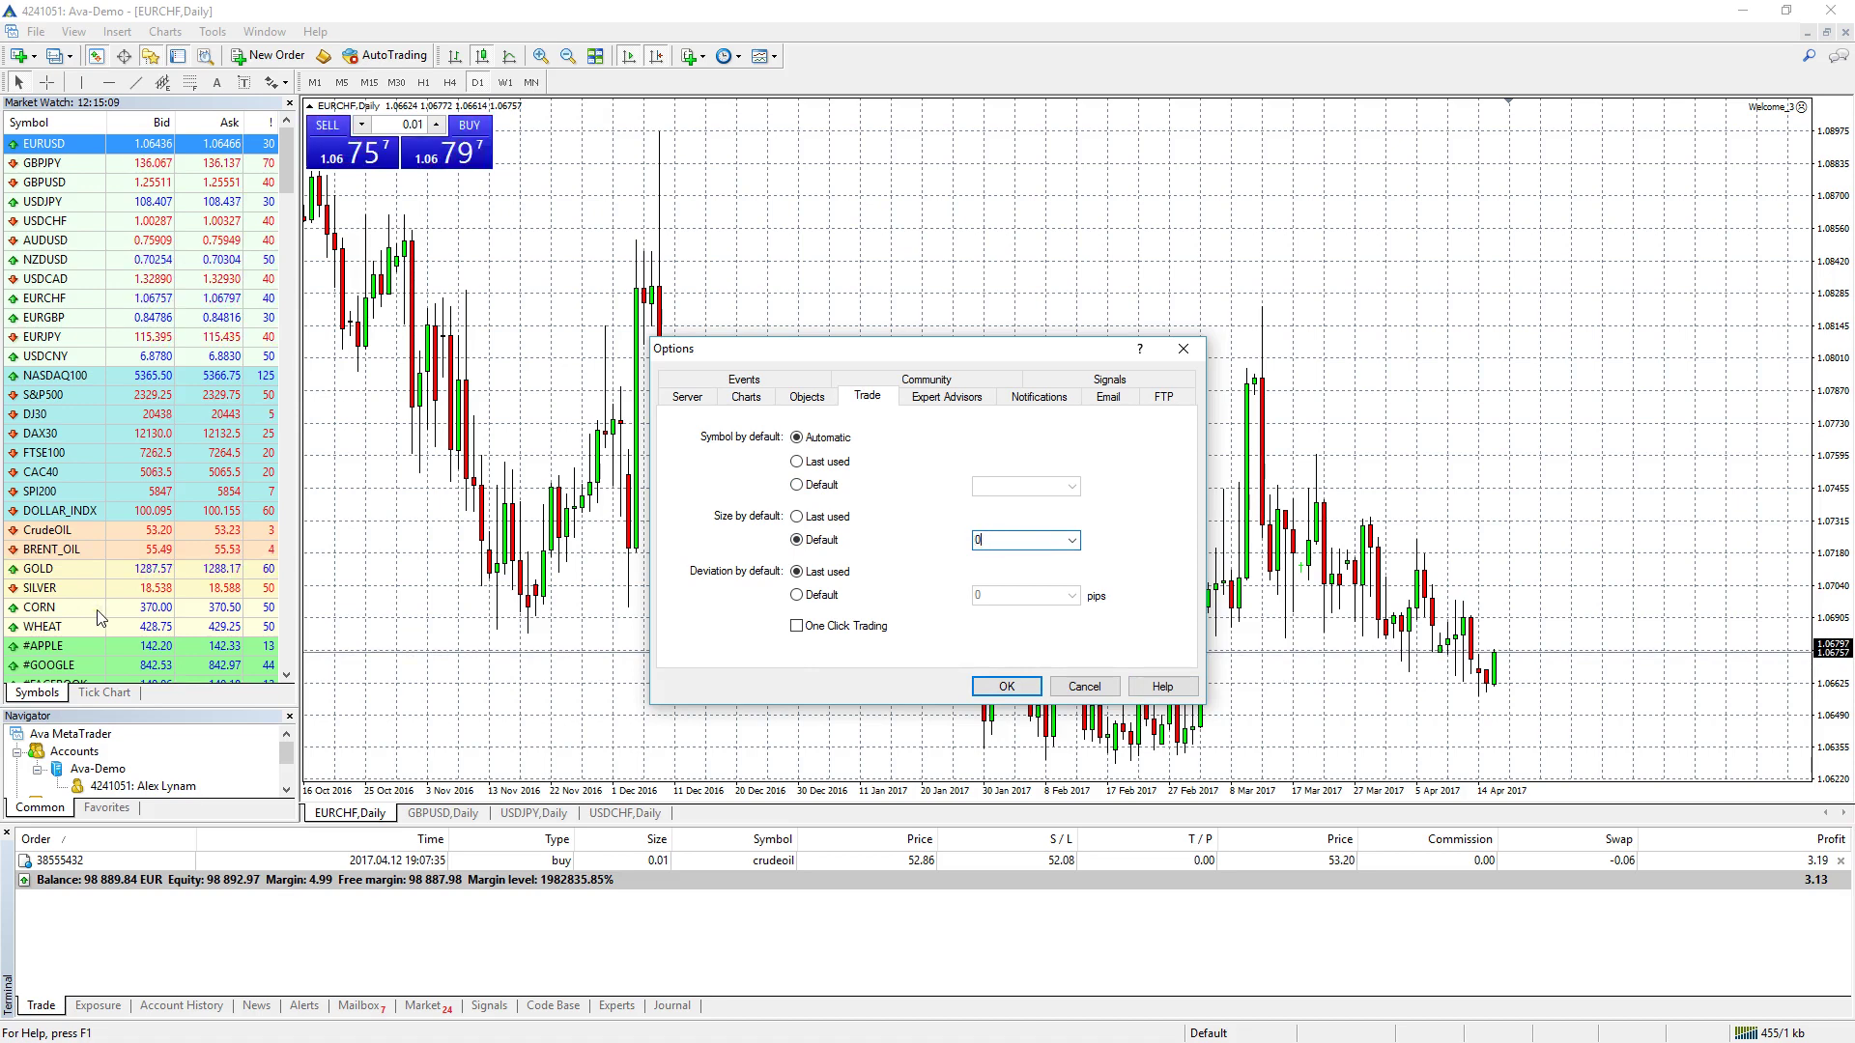
{"action": "type", "text": ".01"}
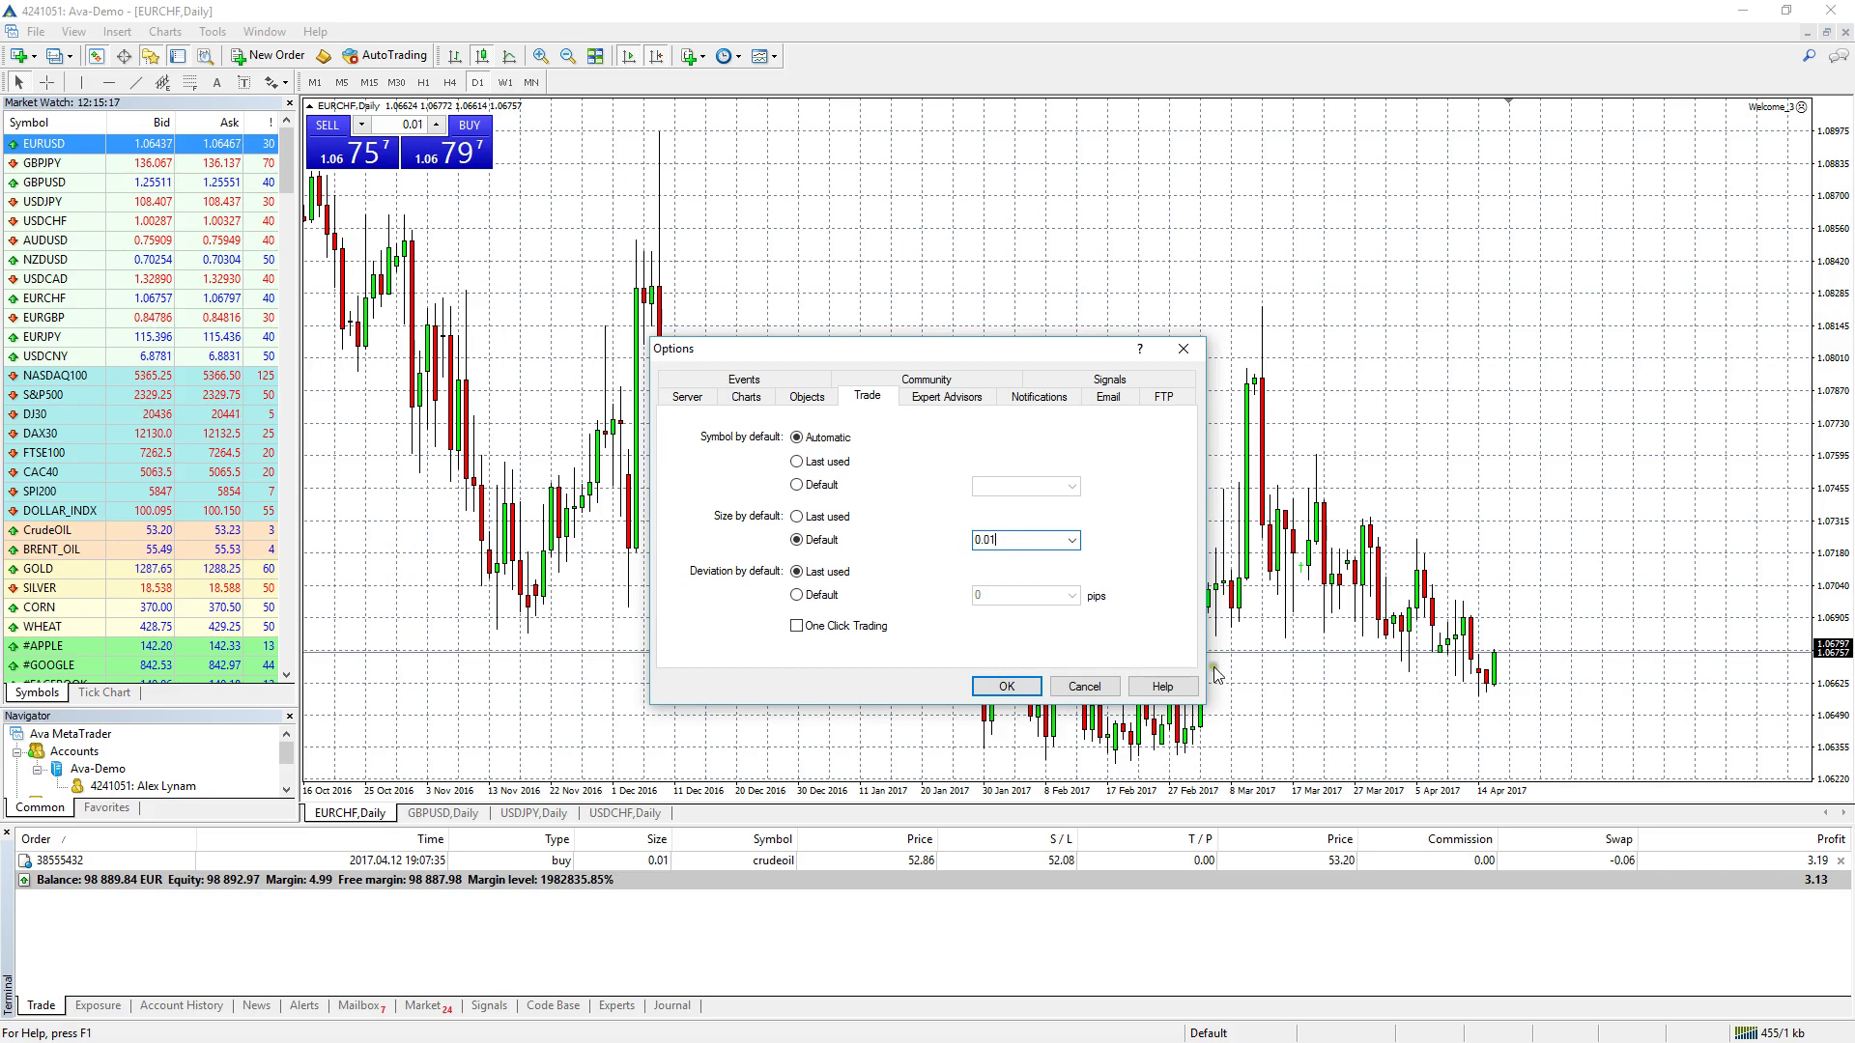
{"action": "left_click", "coordinate": [1005, 685]}
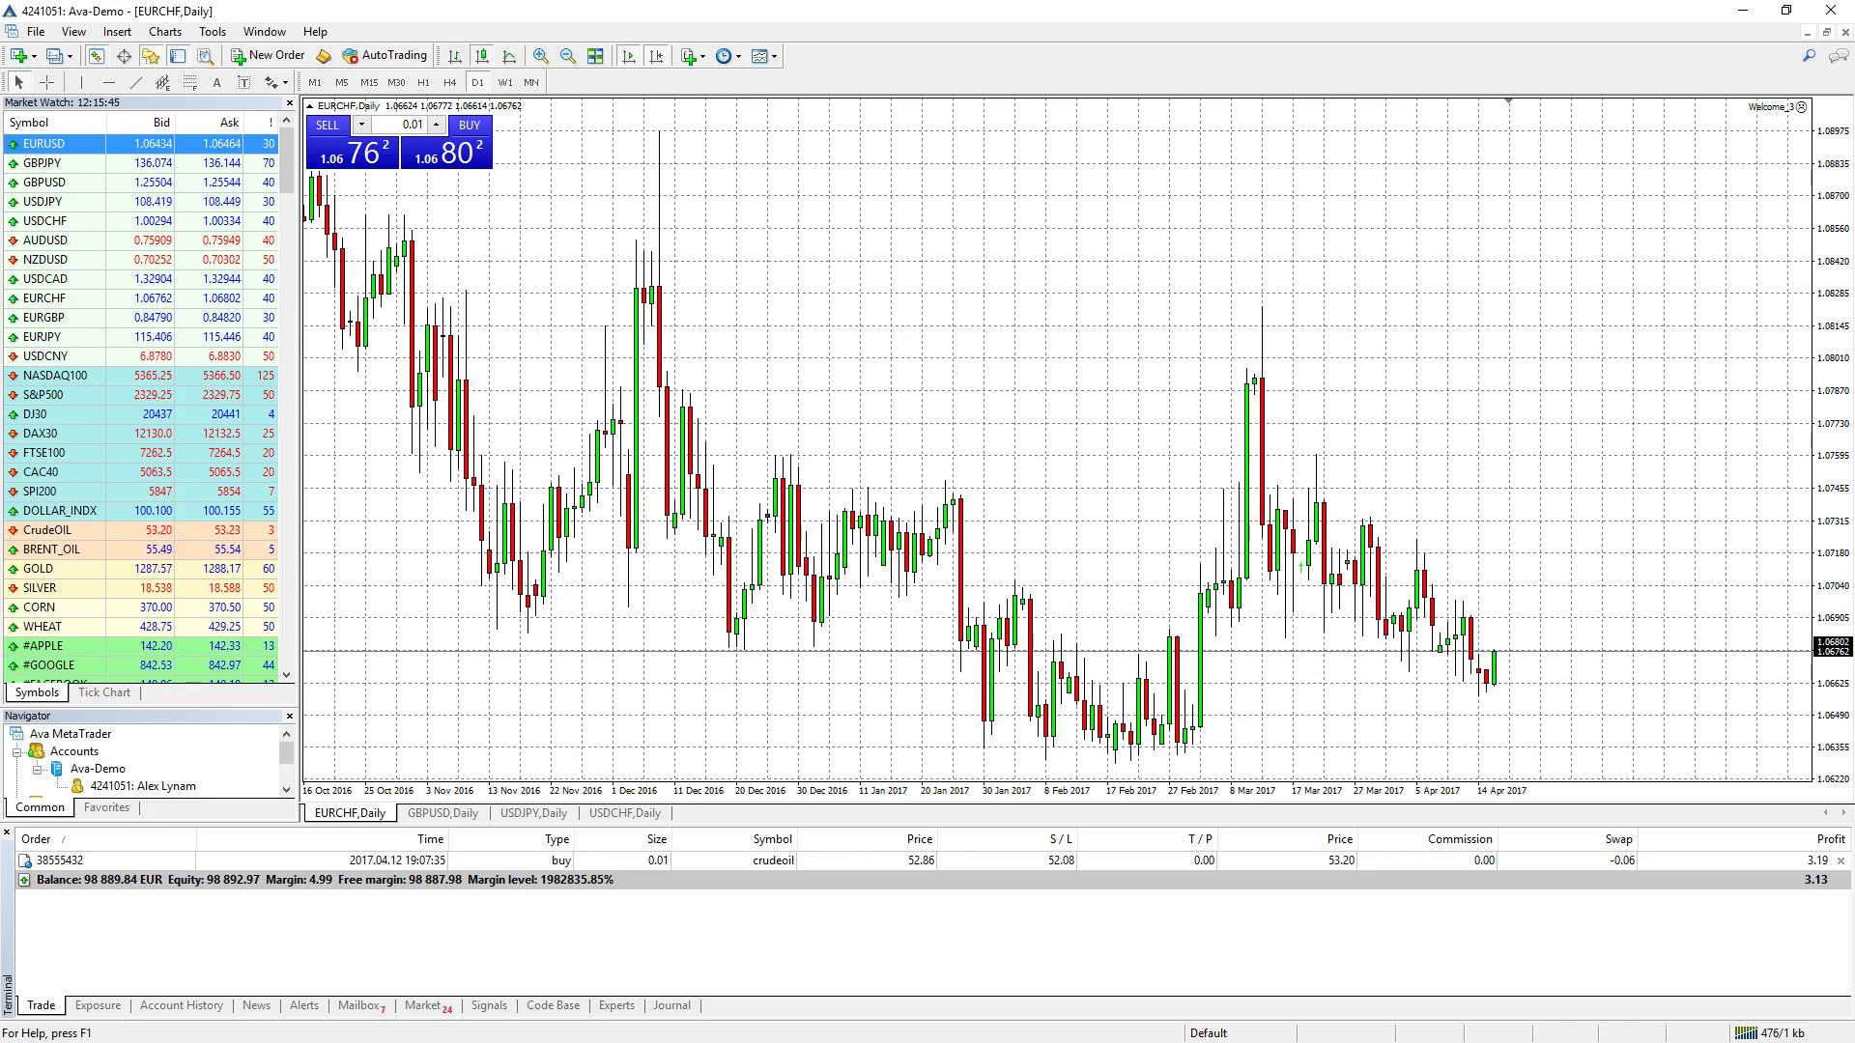
Place a 0.01-lot EURCHF buy by market with comment 'Trade com', filled at 1.06800.
{"action": "right_click", "coordinate": [1365, 338]}
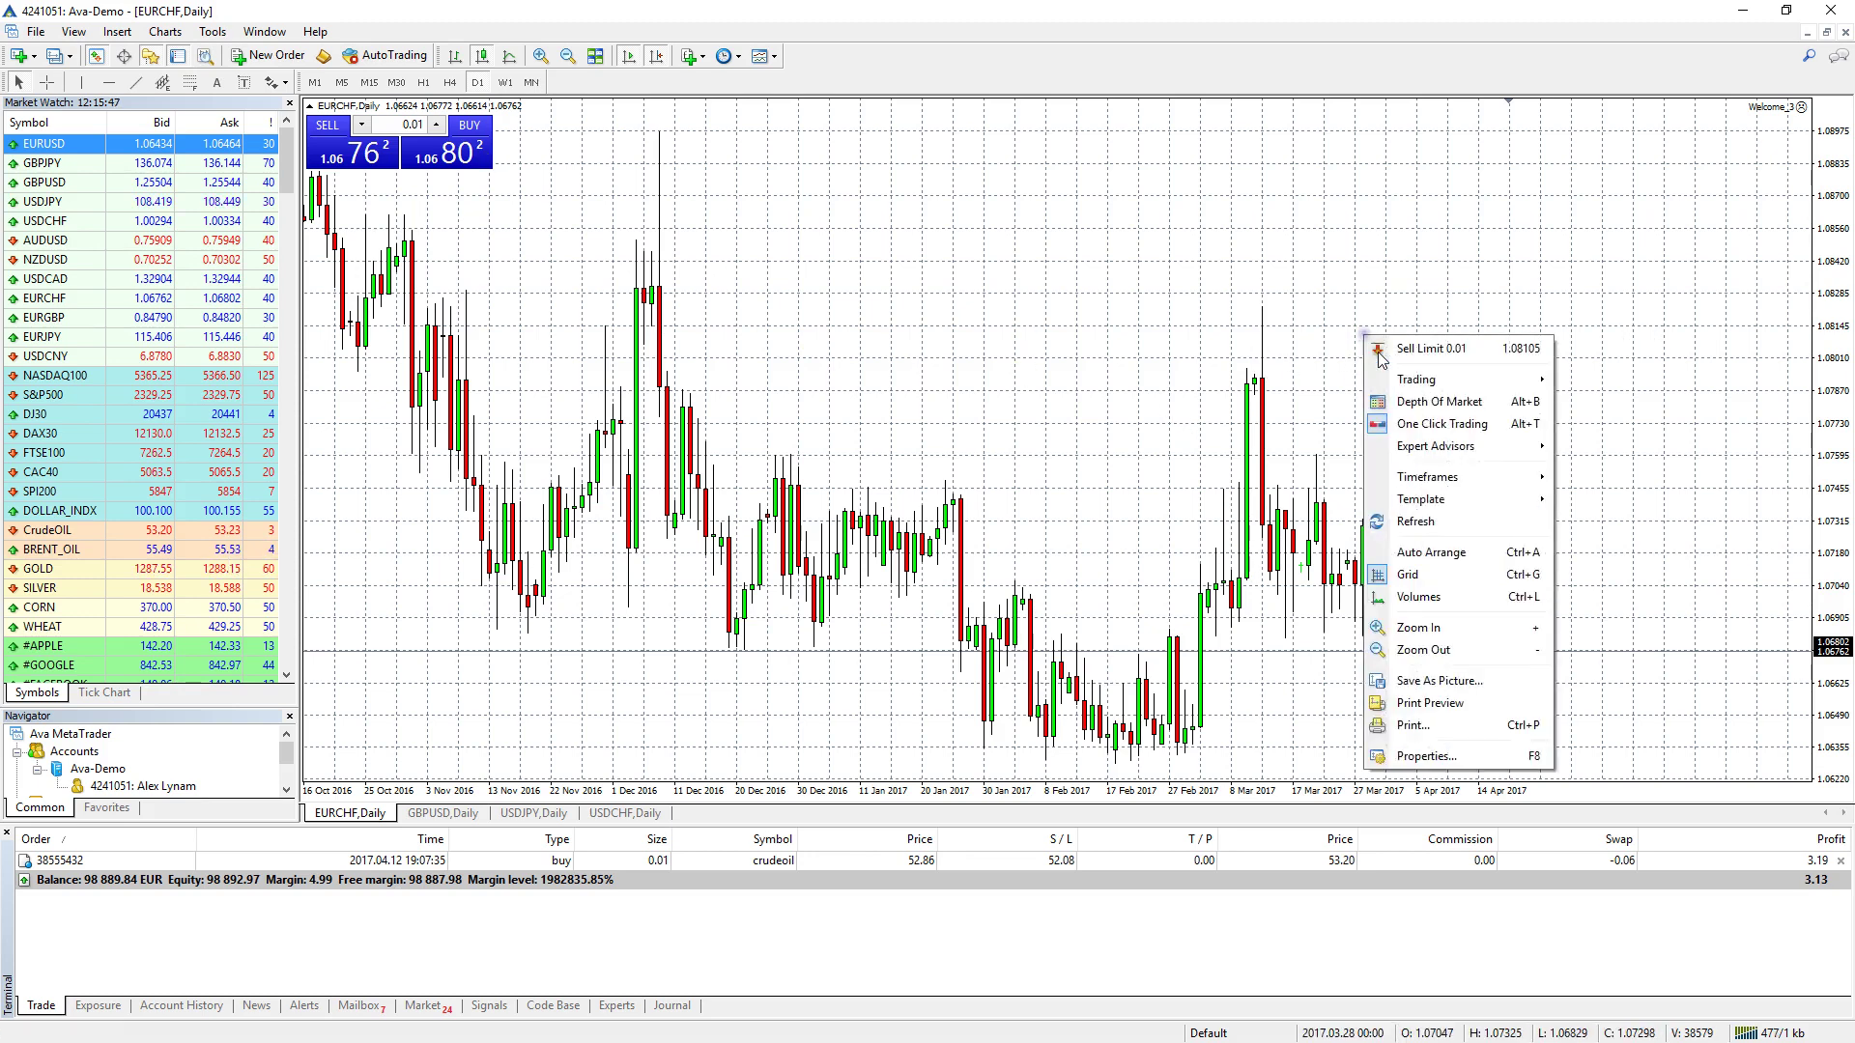
{"action": "mouse_move", "coordinate": [1420, 378]}
{"action": "left_click", "coordinate": [1642, 461]}
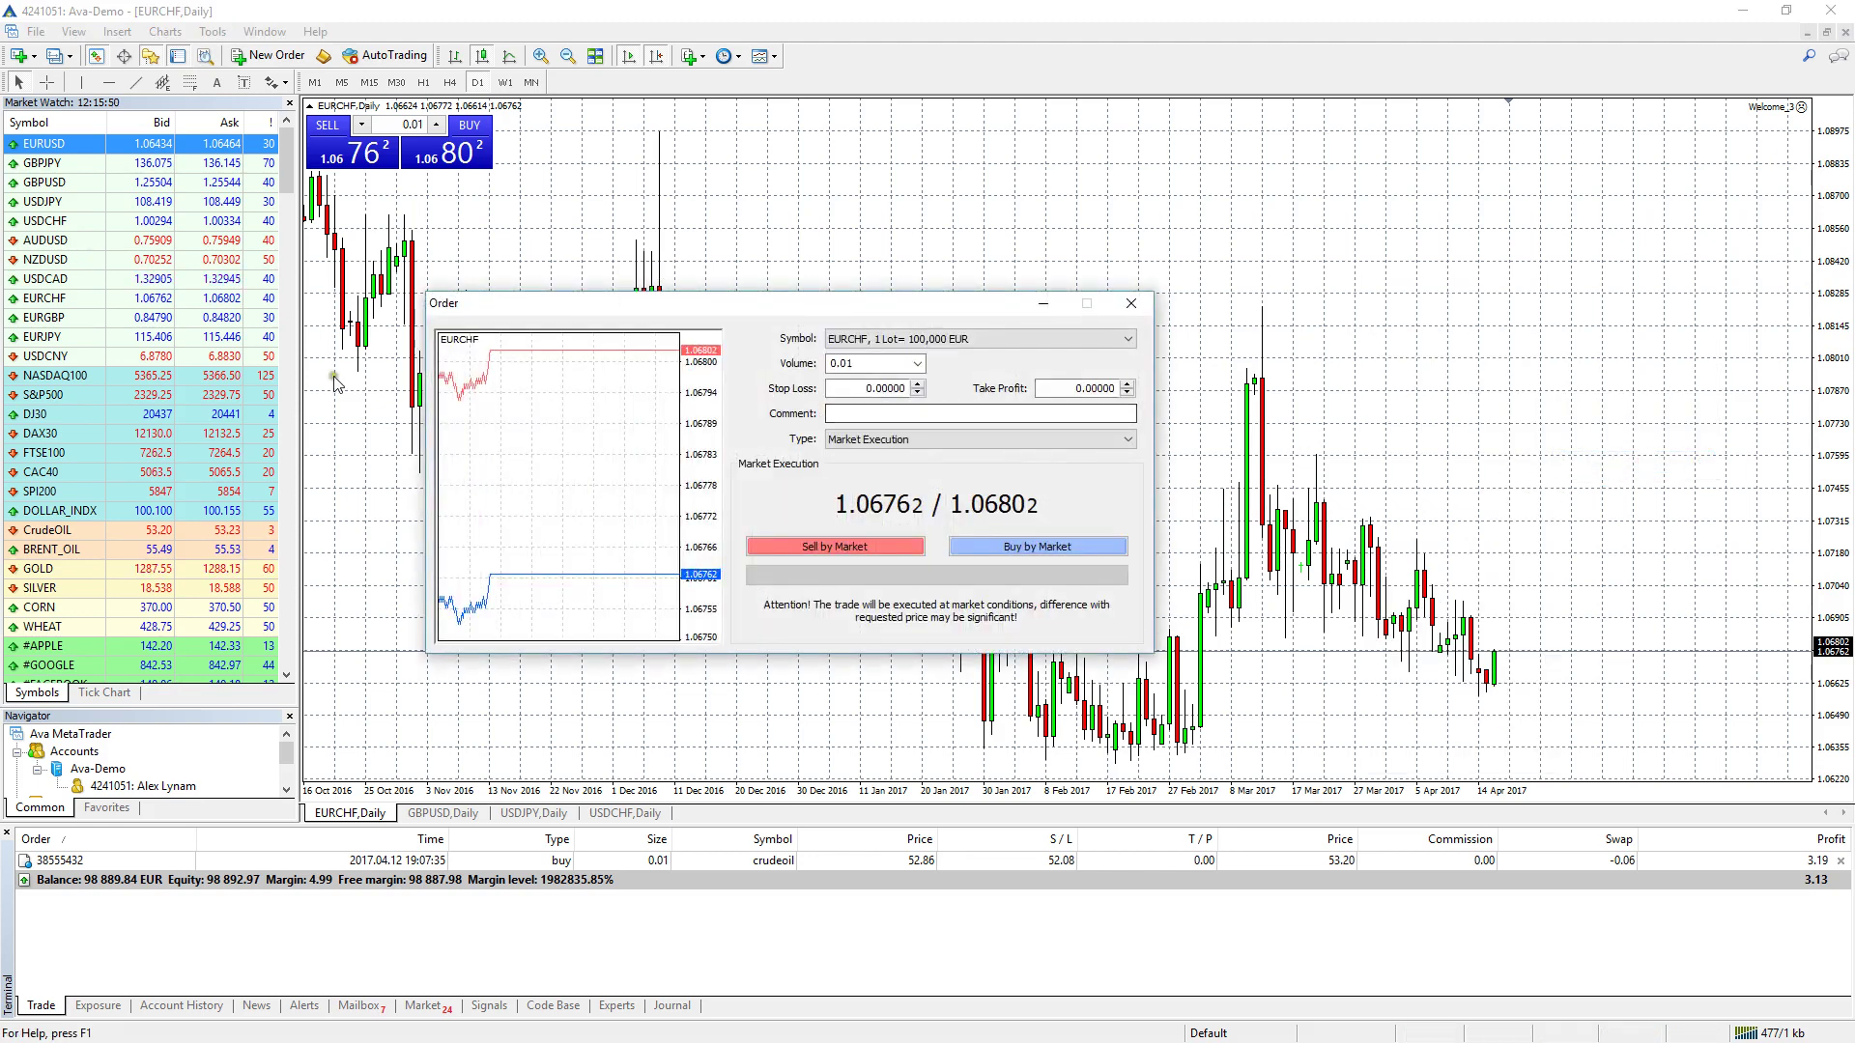
{"action": "double_click", "coordinate": [850, 364]}
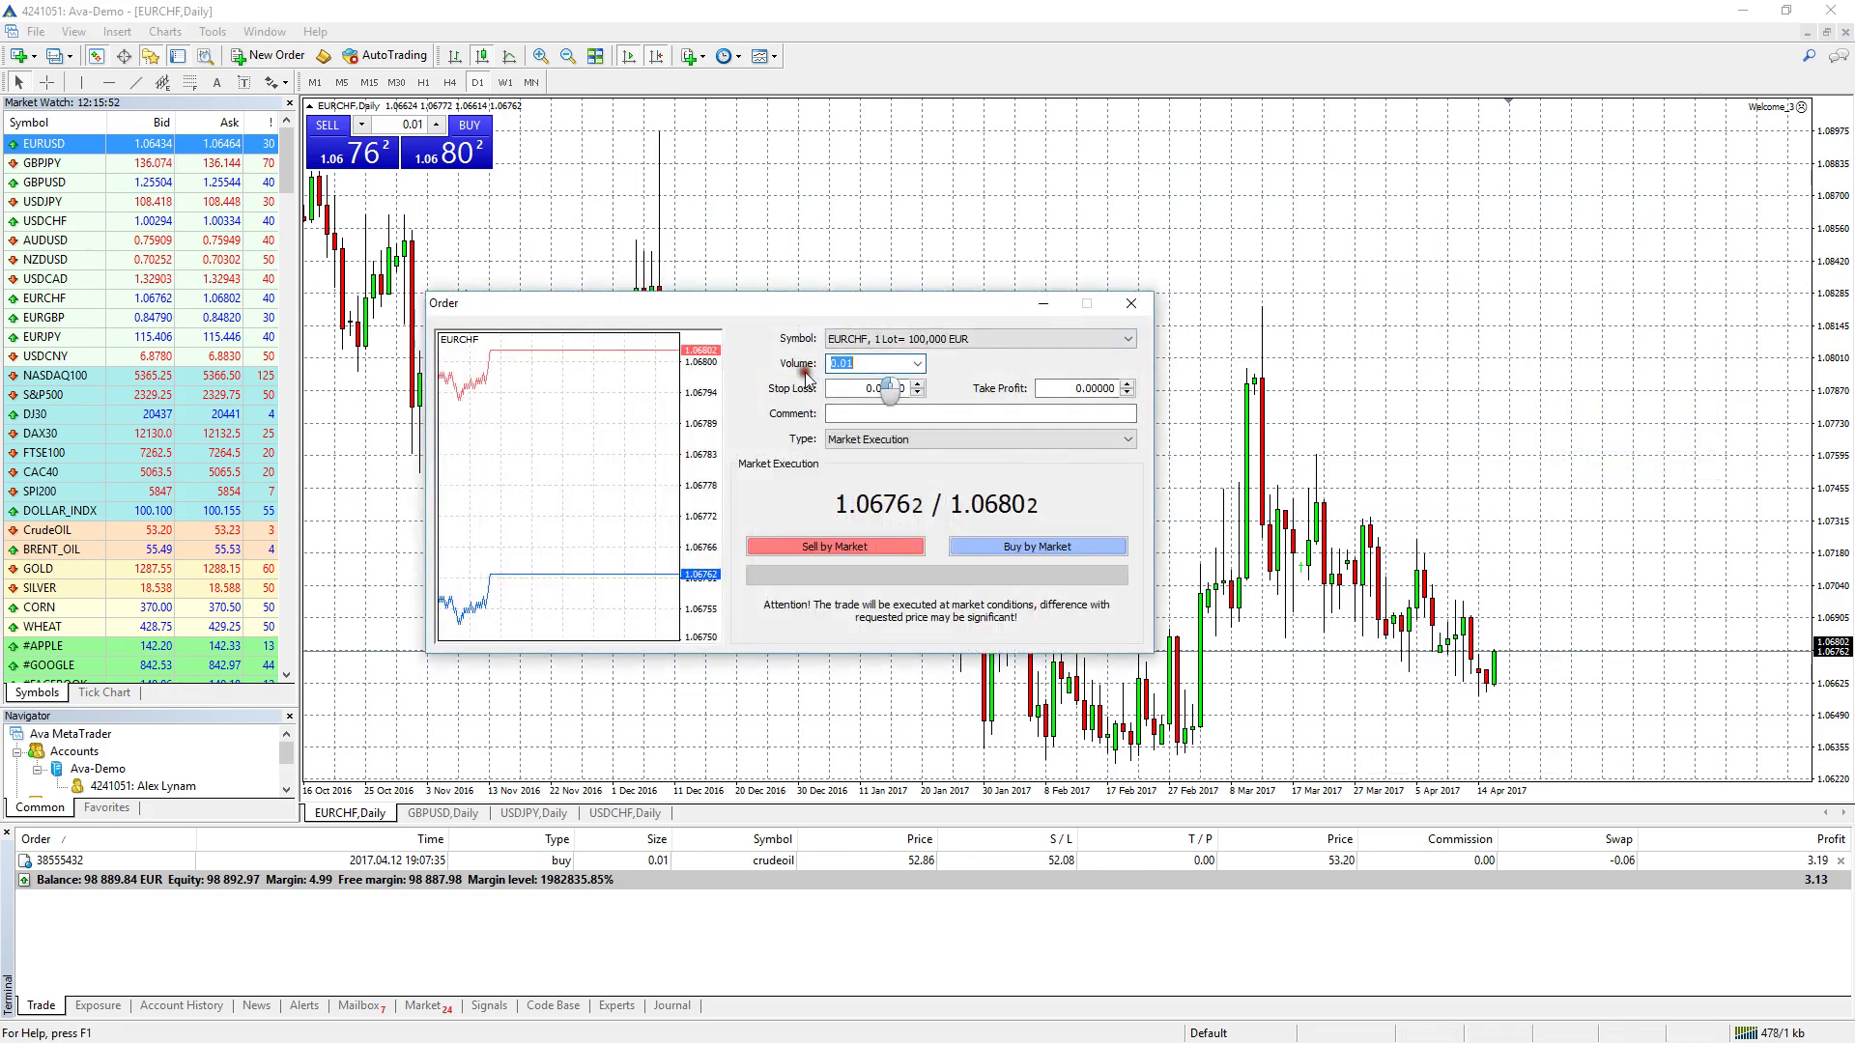
{"action": "left_click", "coordinate": [903, 413]}
{"action": "type", "text": "Tra"}
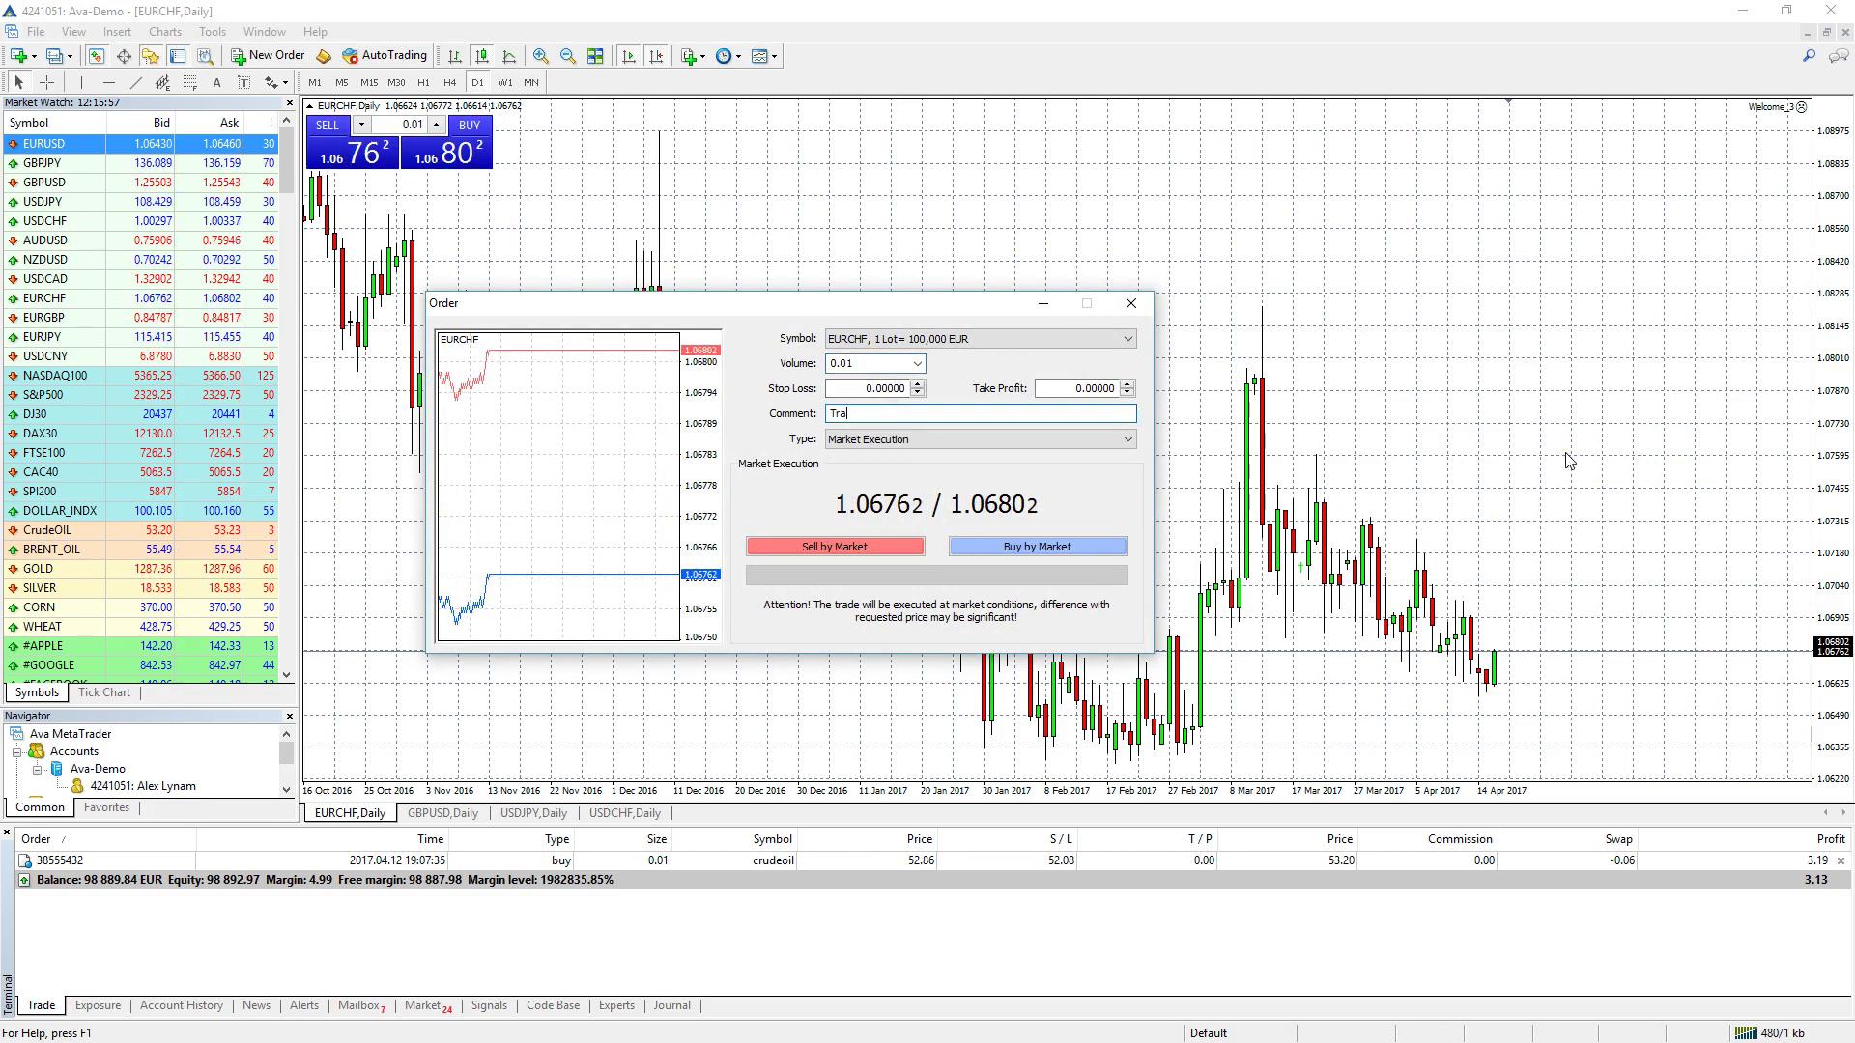
{"action": "type", "text": "de comp"}
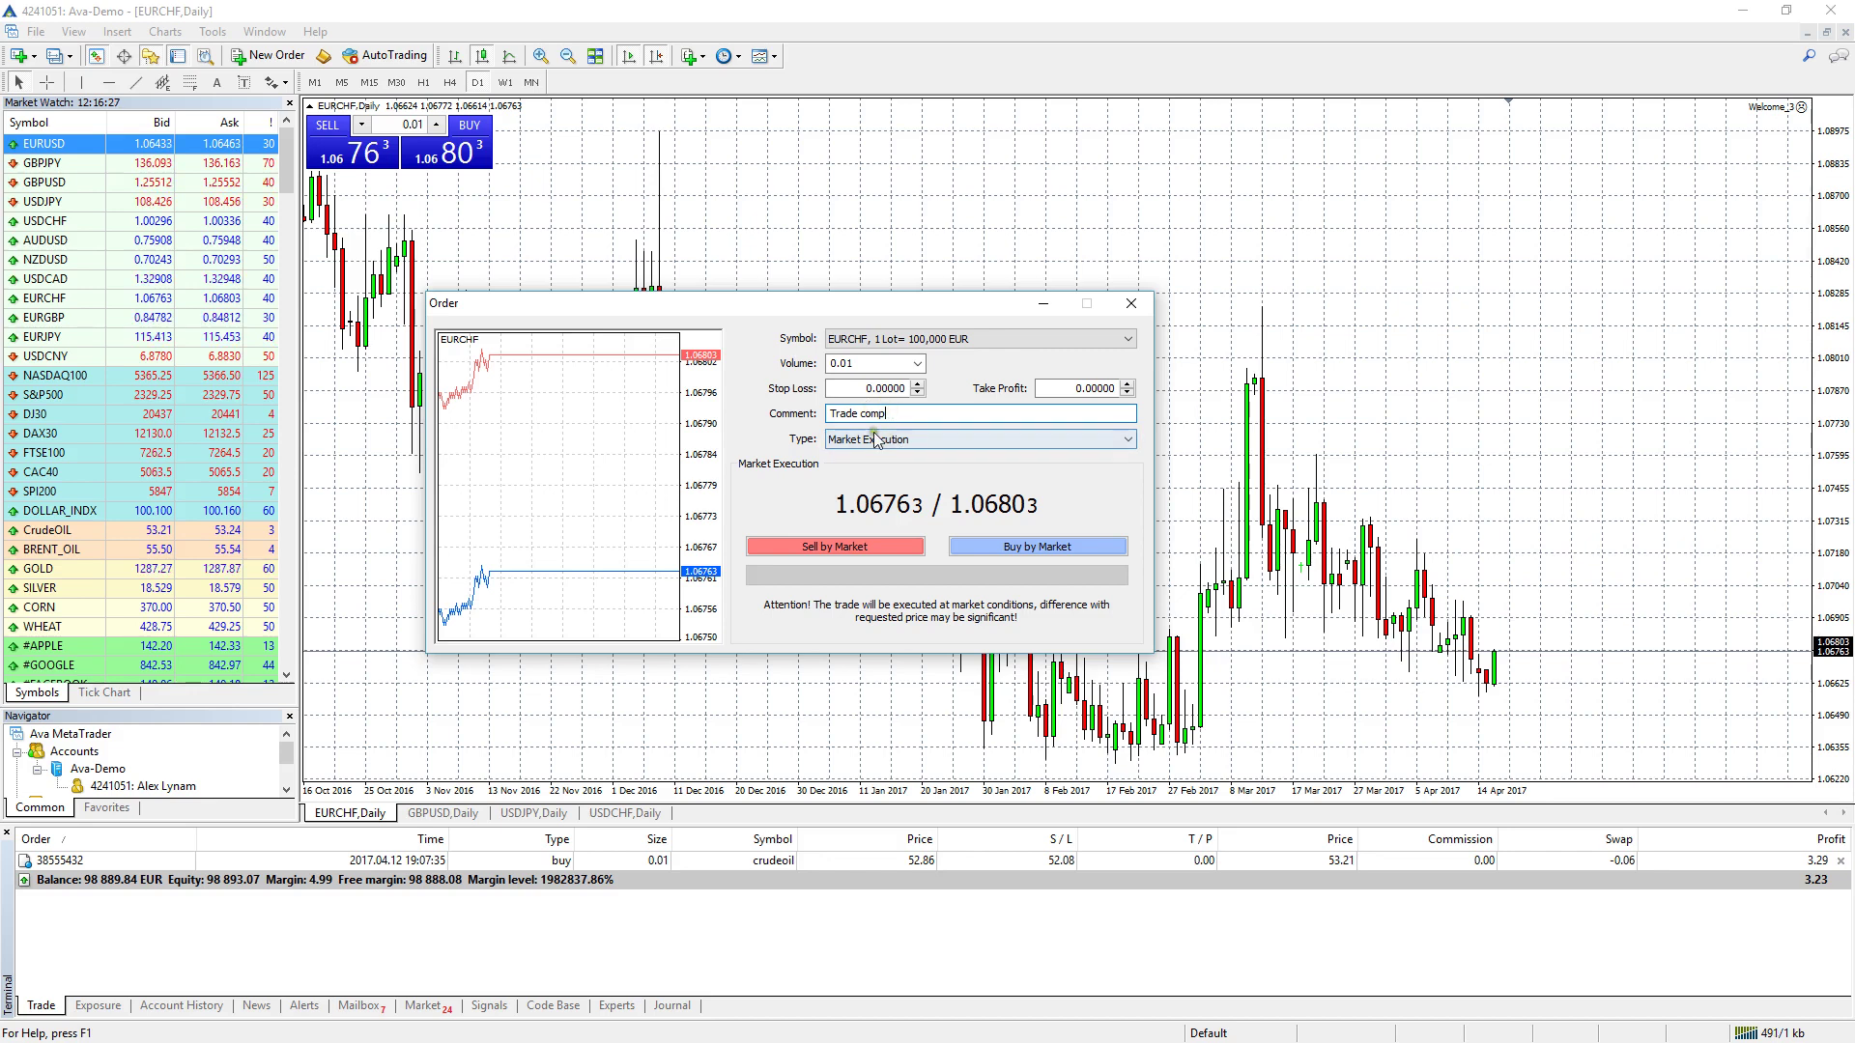
{"action": "left_click", "coordinate": [1012, 550]}
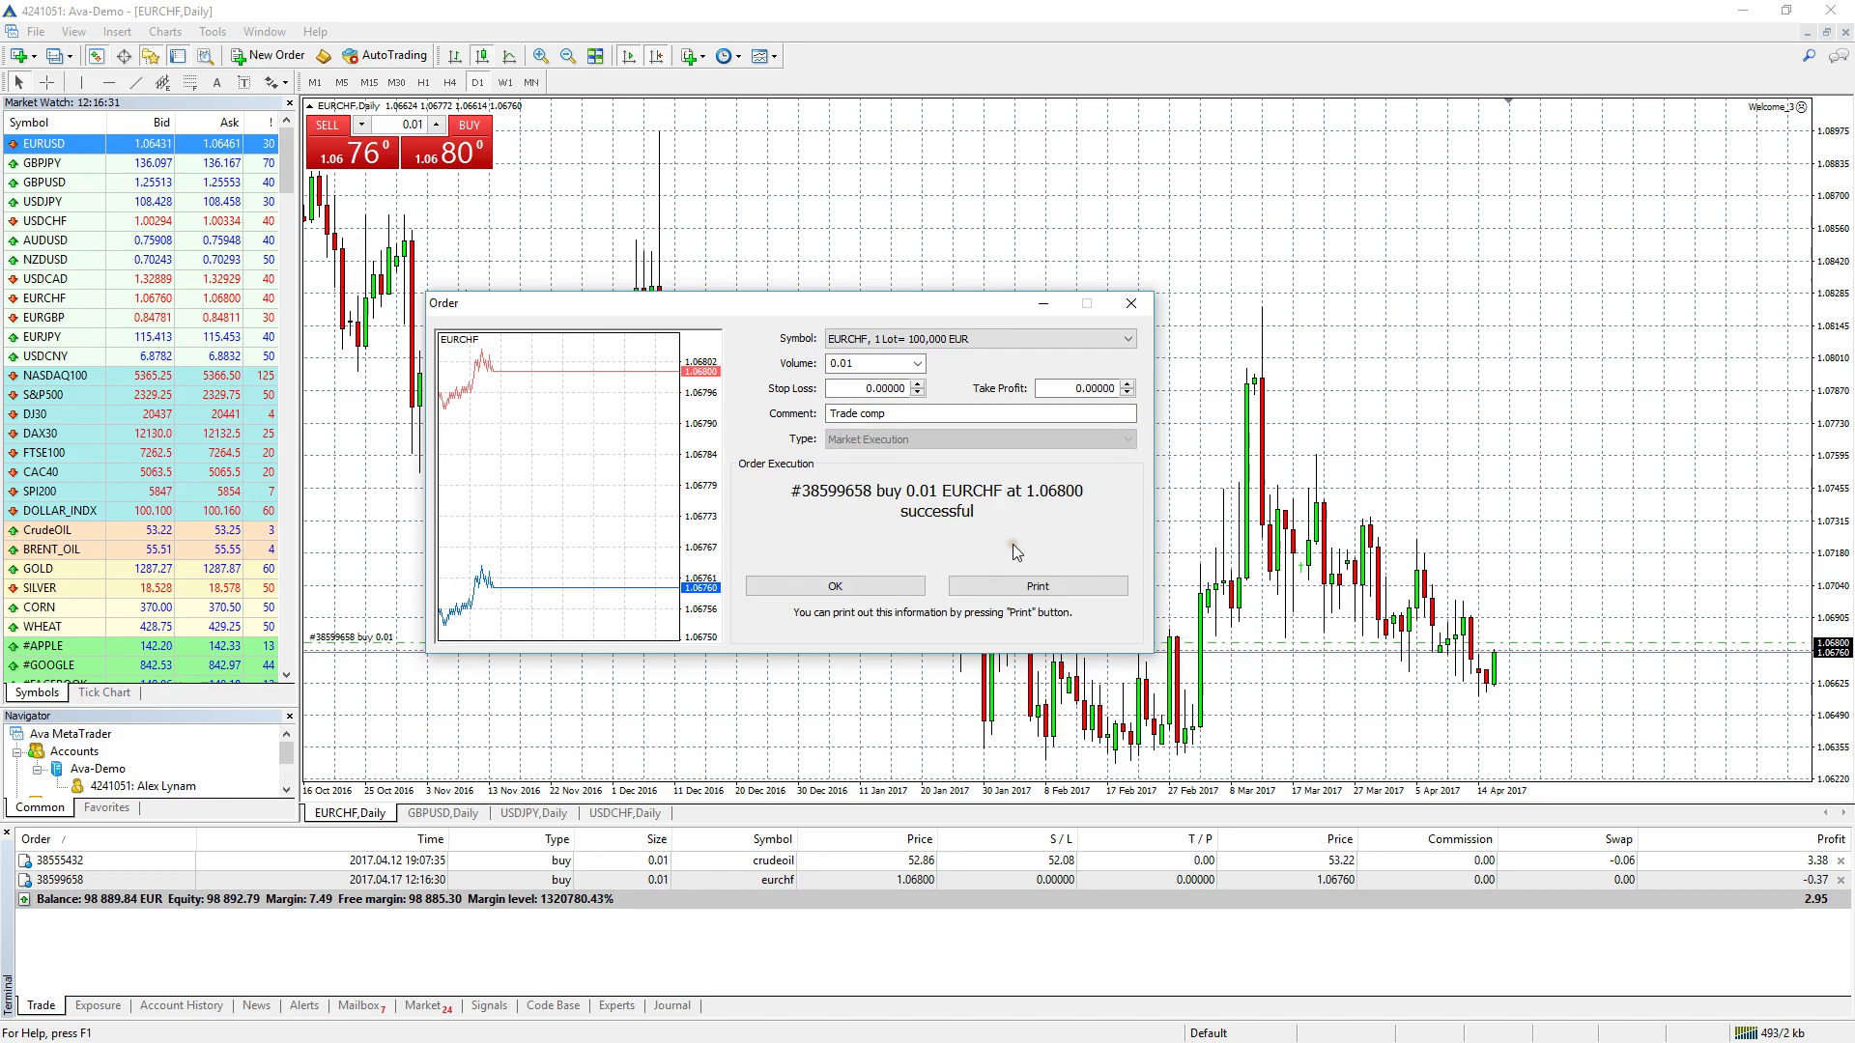
{"action": "left_click", "coordinate": [834, 586]}
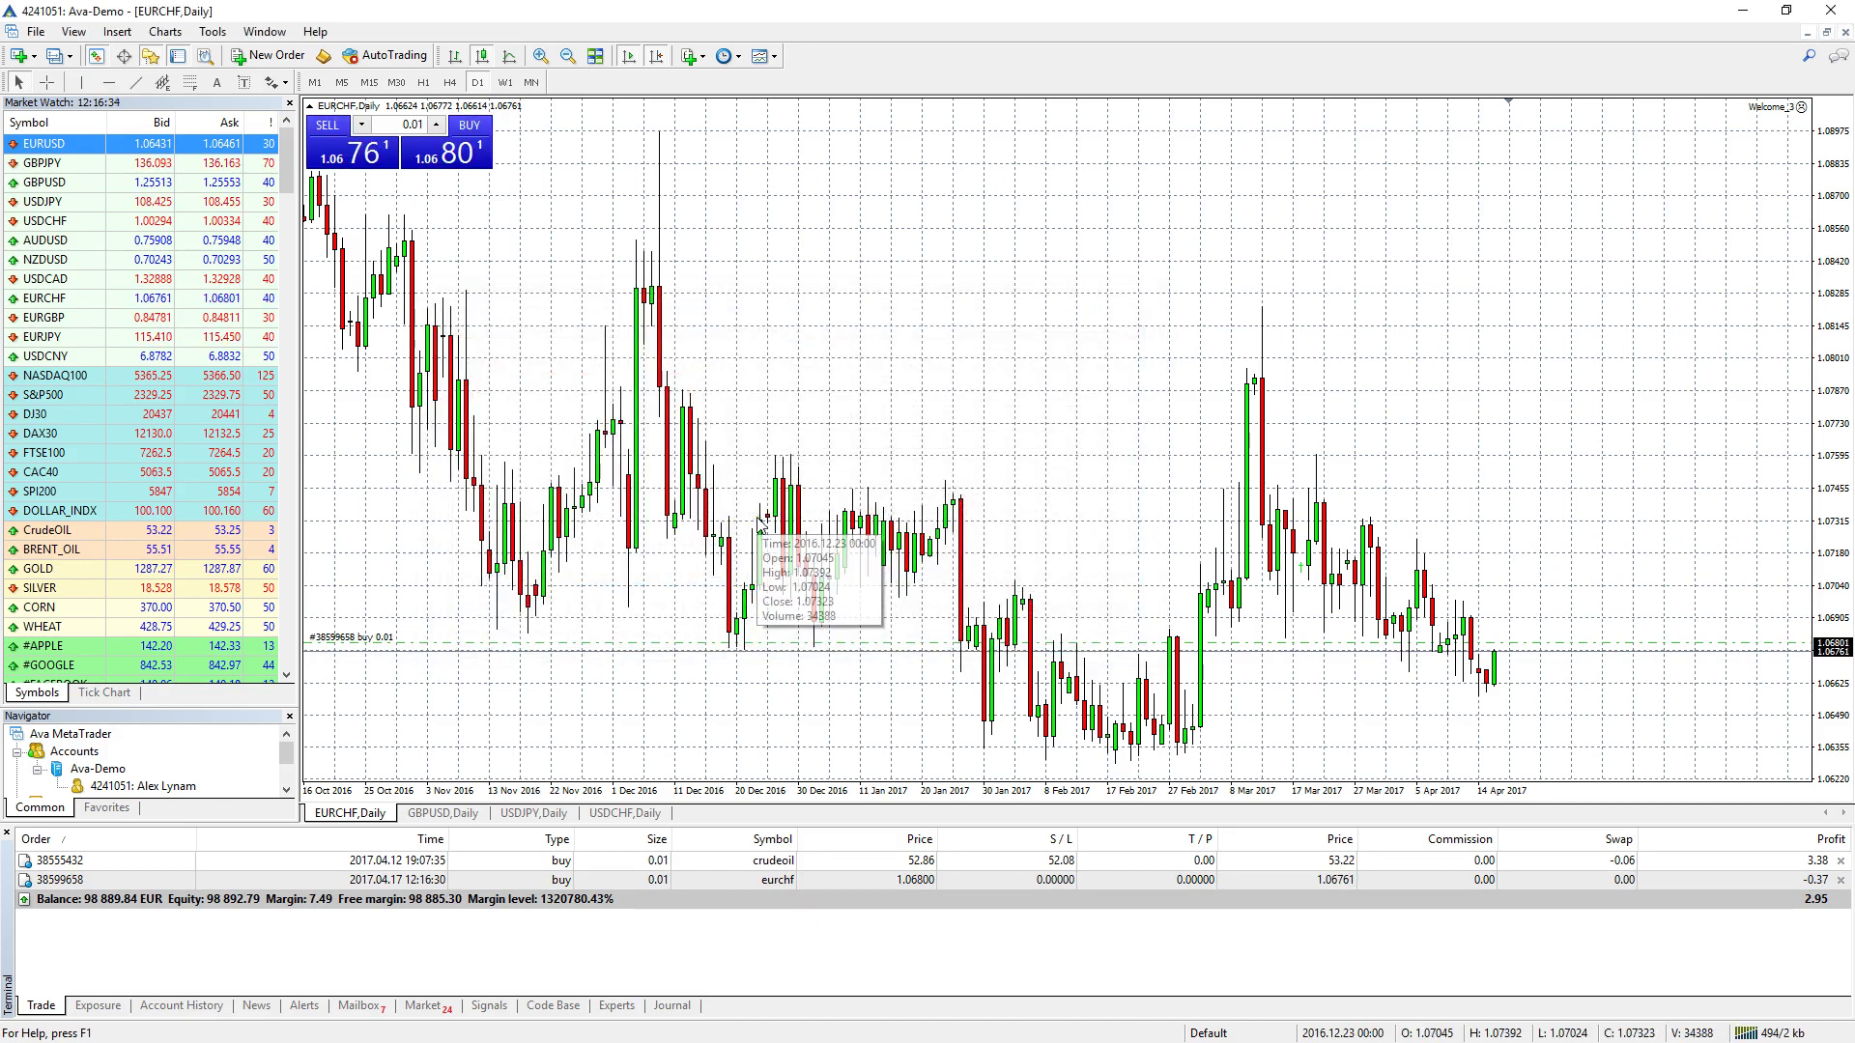
Zoom in and drag an initial stop loss below the EURCHF entry price, applying it.
{"action": "left_click", "coordinate": [541, 55]}
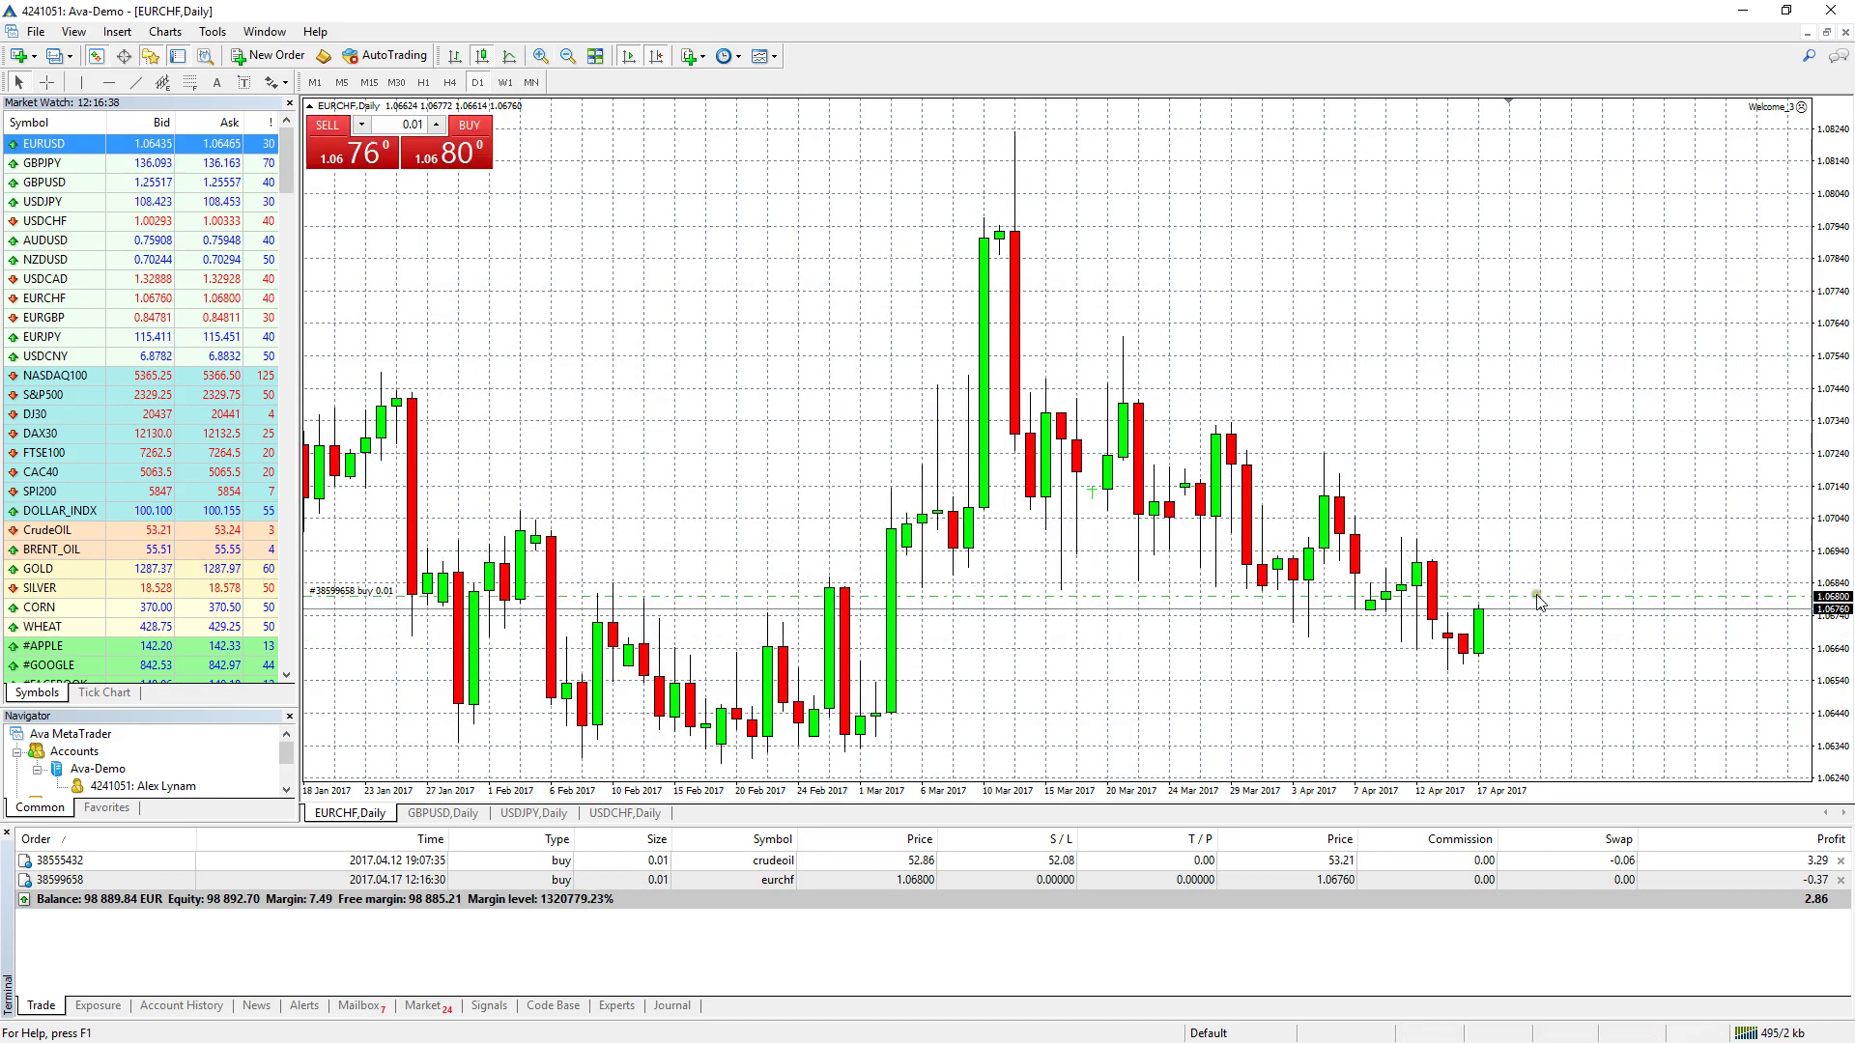
{"action": "left_click_drag", "start_coordinate": [1534, 594], "coordinate": [1546, 693]}
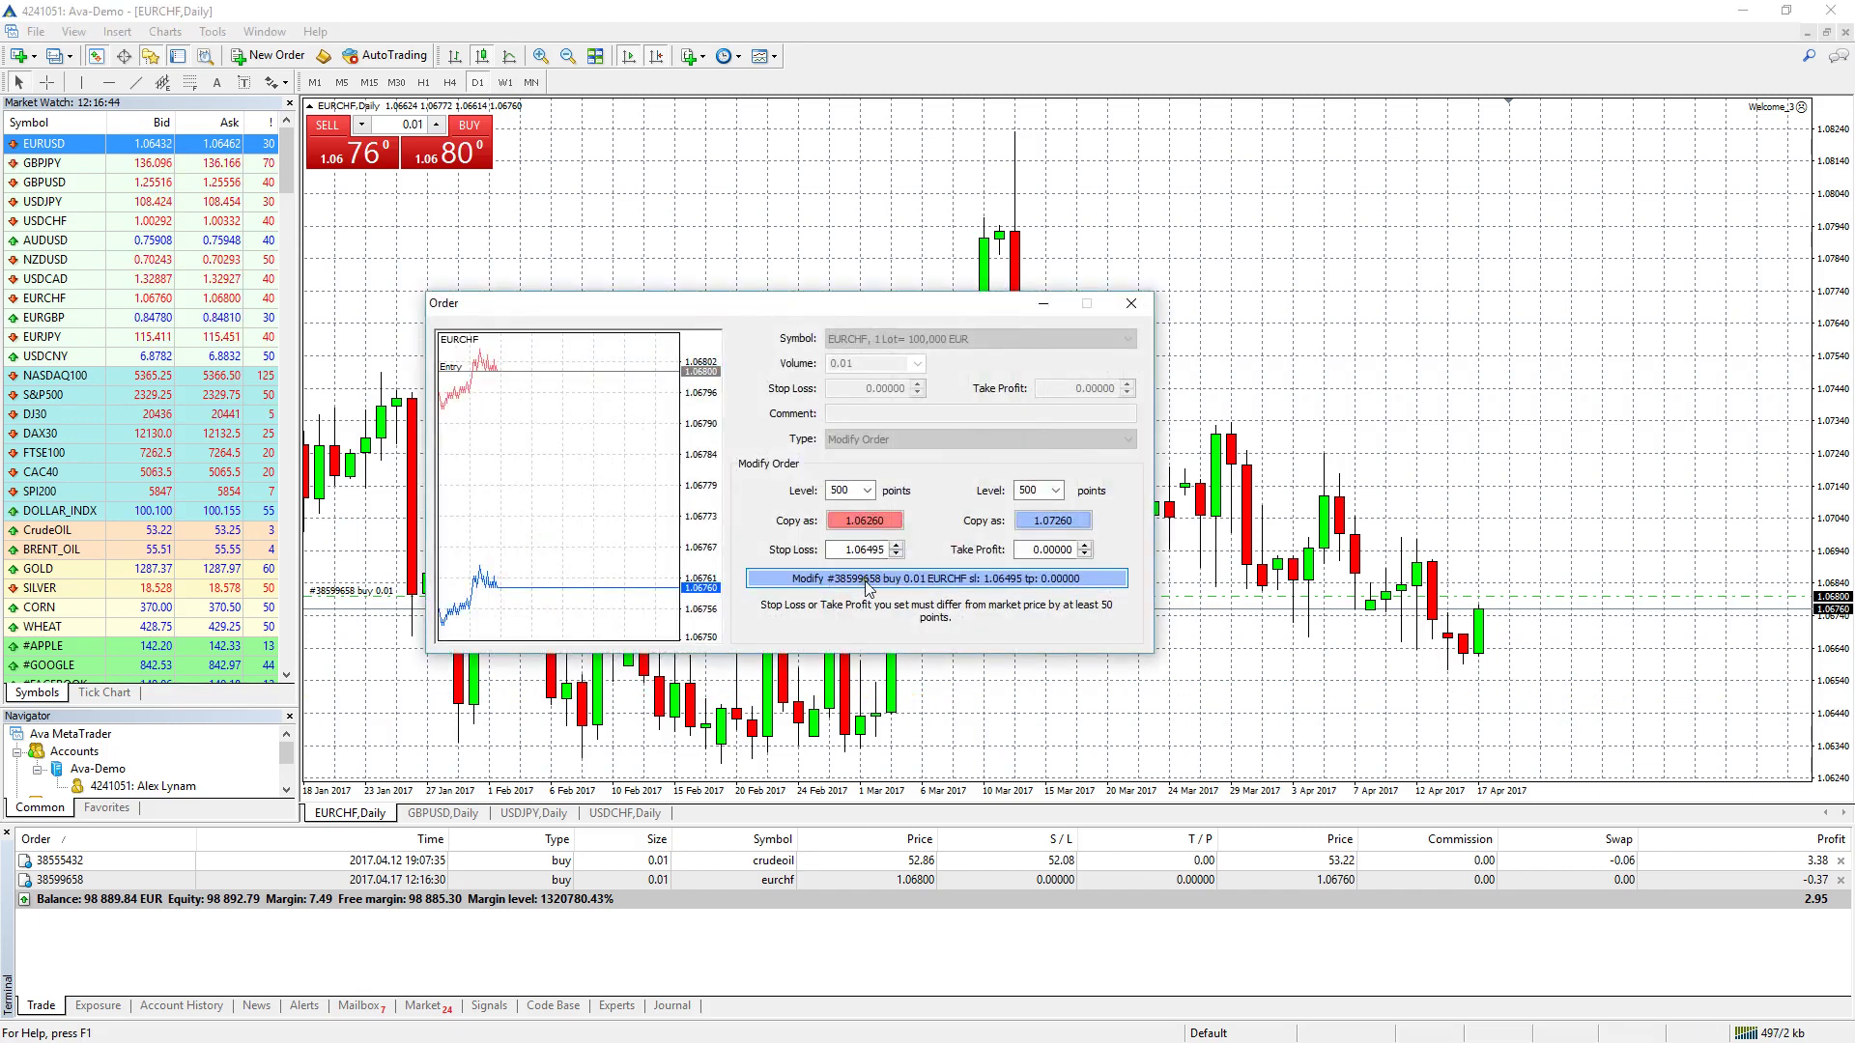
{"action": "left_click", "coordinate": [866, 579]}
{"action": "left_click", "coordinate": [879, 591]}
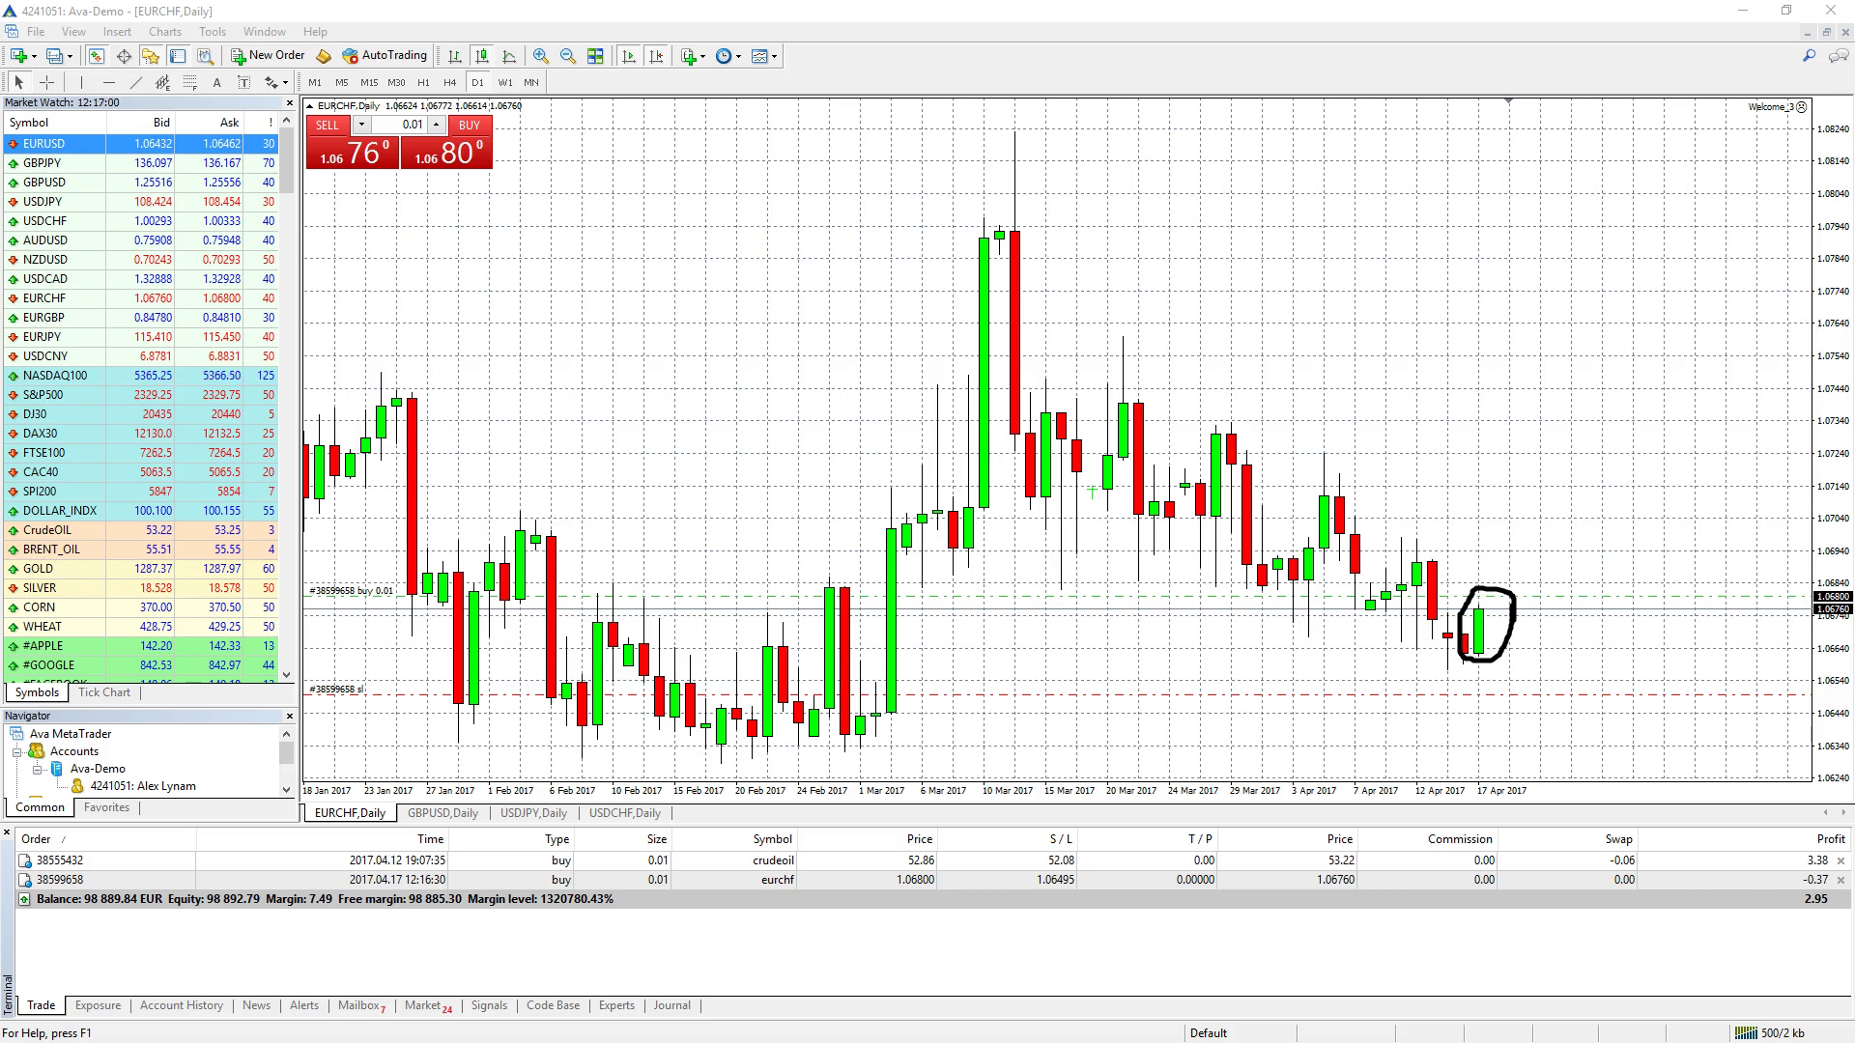
{"action": "key", "text": "Escape"}
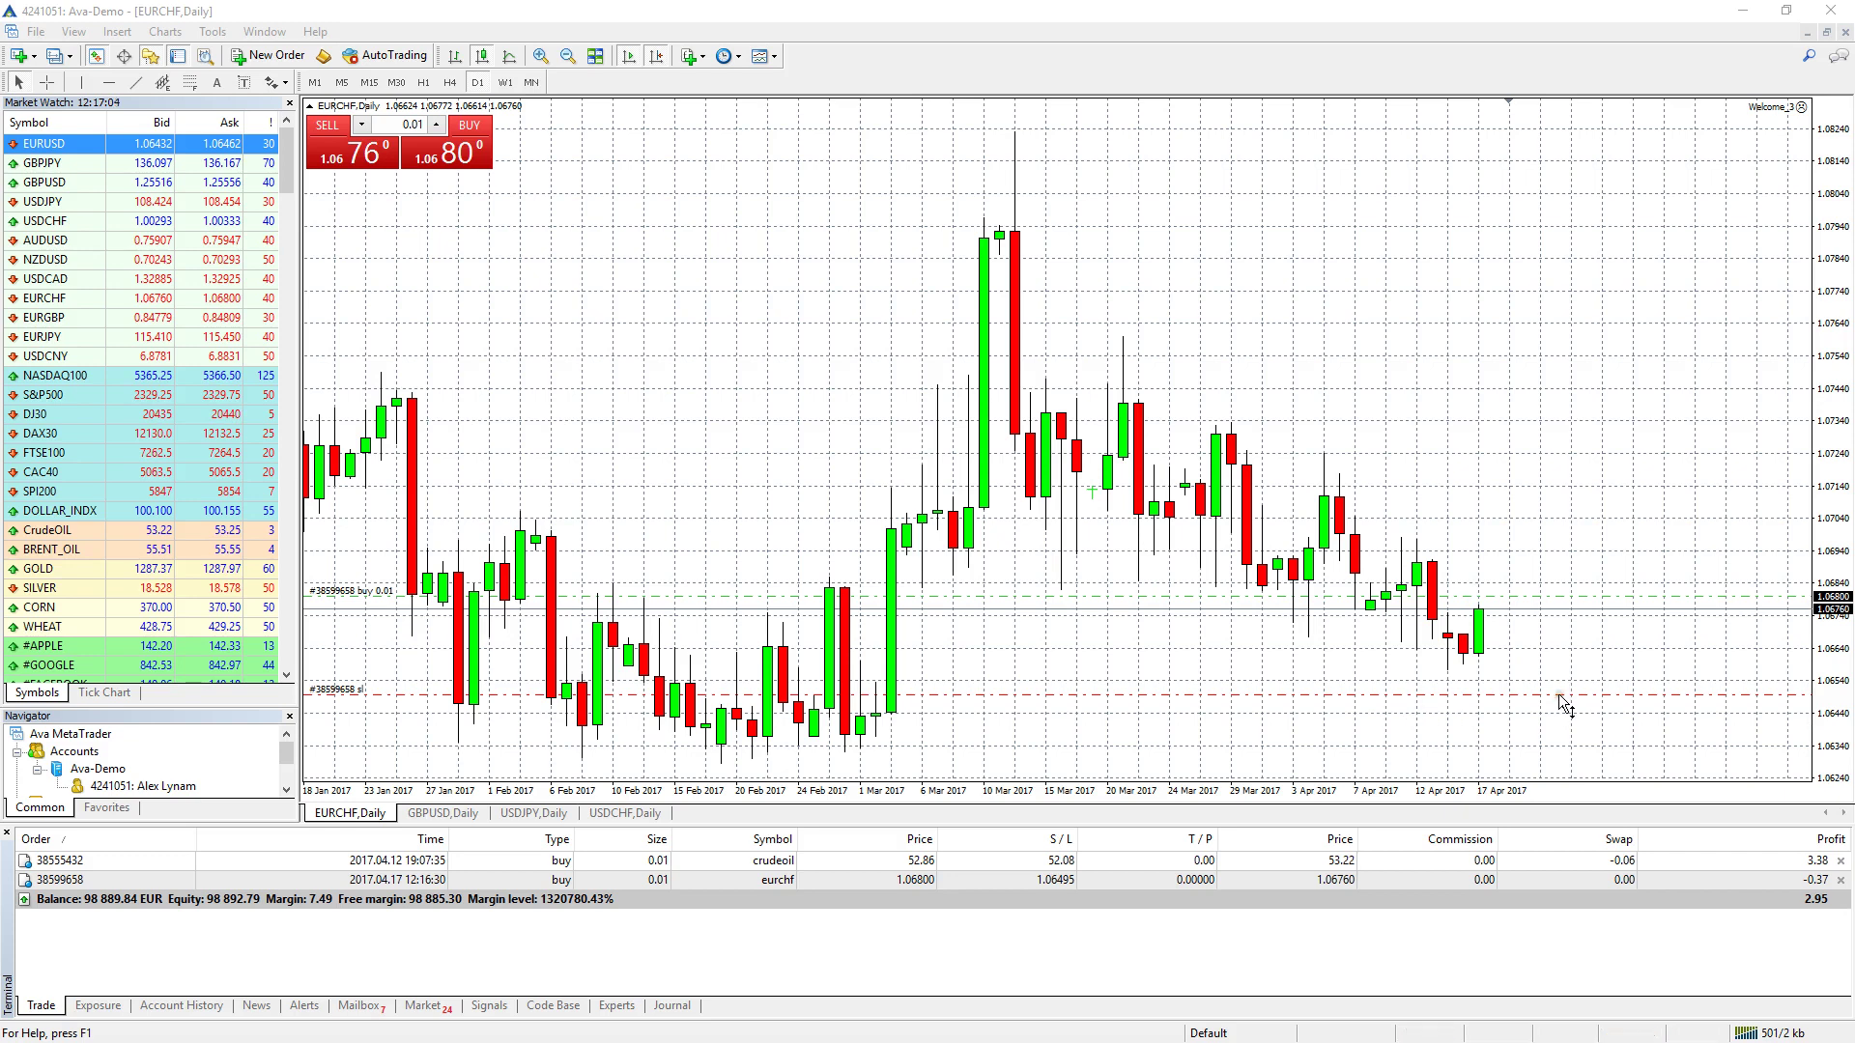
Drag the EURCHF stop loss down to 1.06403 and confirm the modification.
{"action": "left_click_drag", "start_coordinate": [1558, 697], "coordinate": [1557, 713]}
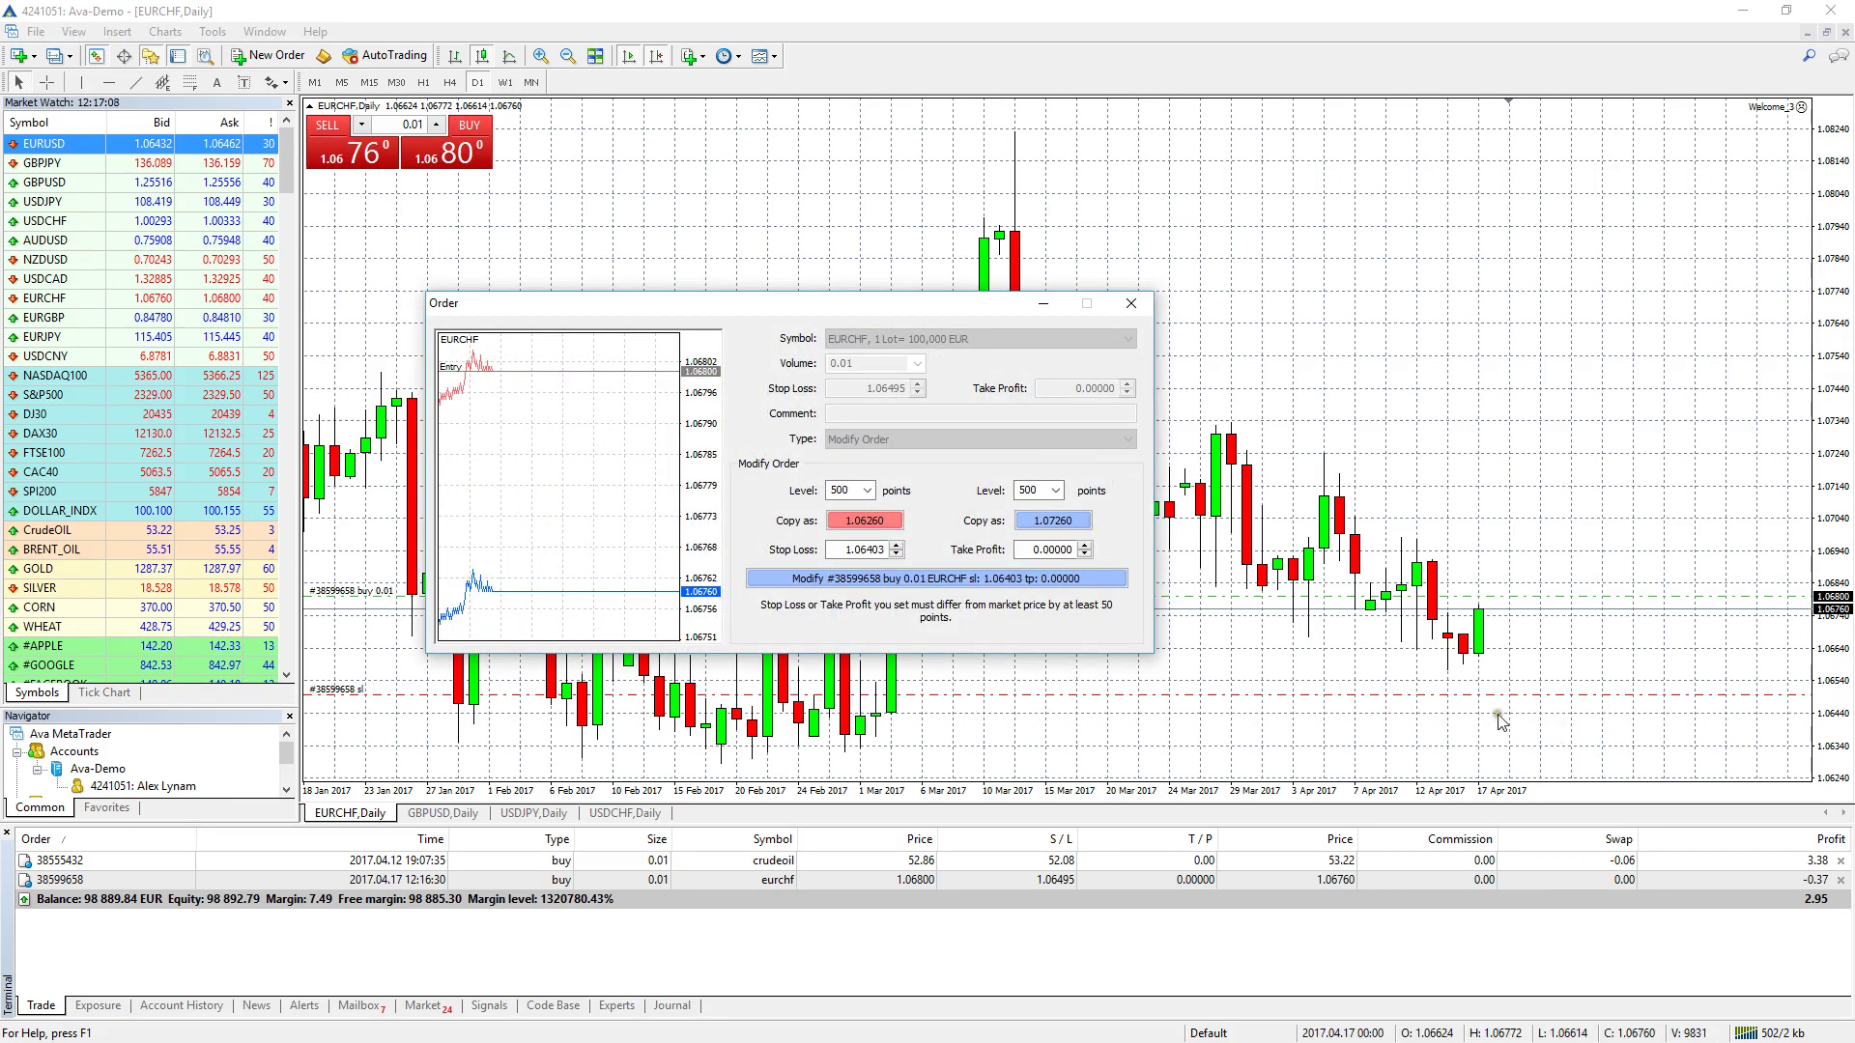
{"action": "left_click", "coordinate": [974, 579]}
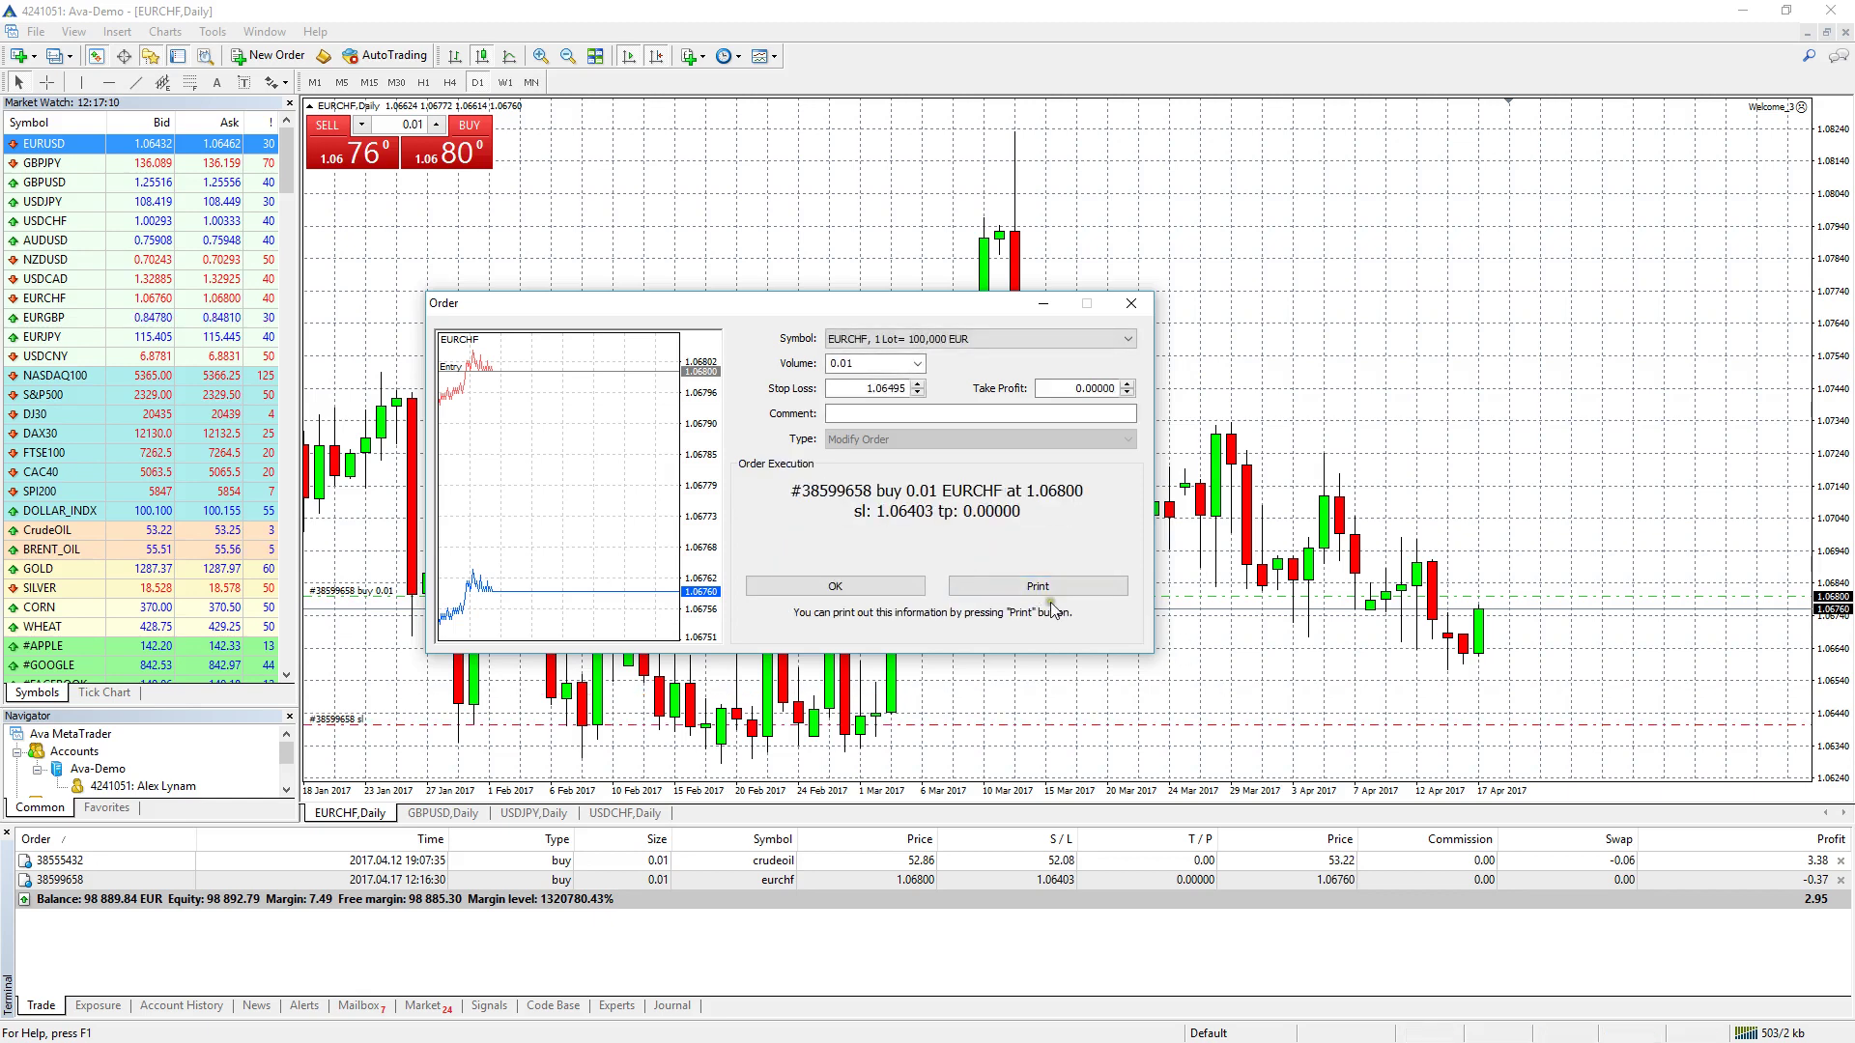
{"action": "left_click", "coordinate": [976, 585]}
{"action": "left_click_drag", "start_coordinate": [1246, 724], "coordinate": [1244, 723]}
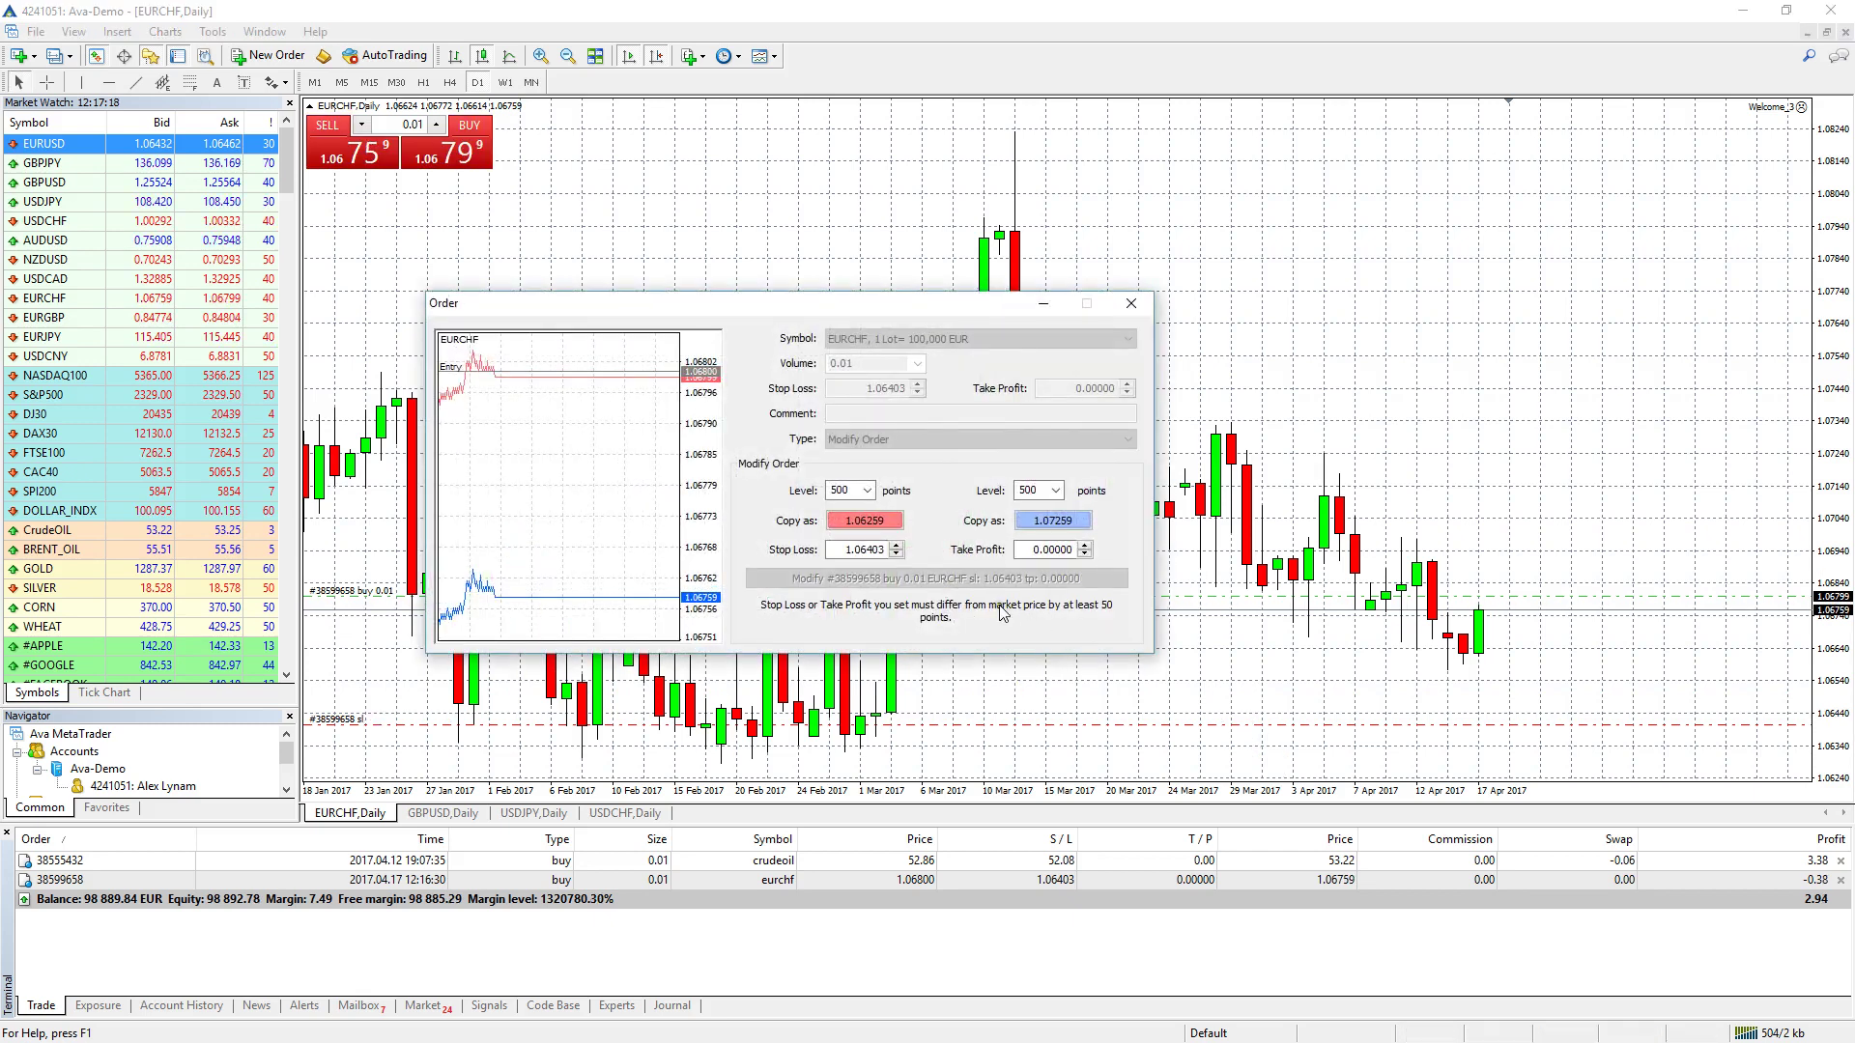
{"action": "left_click", "coordinate": [1131, 303]}
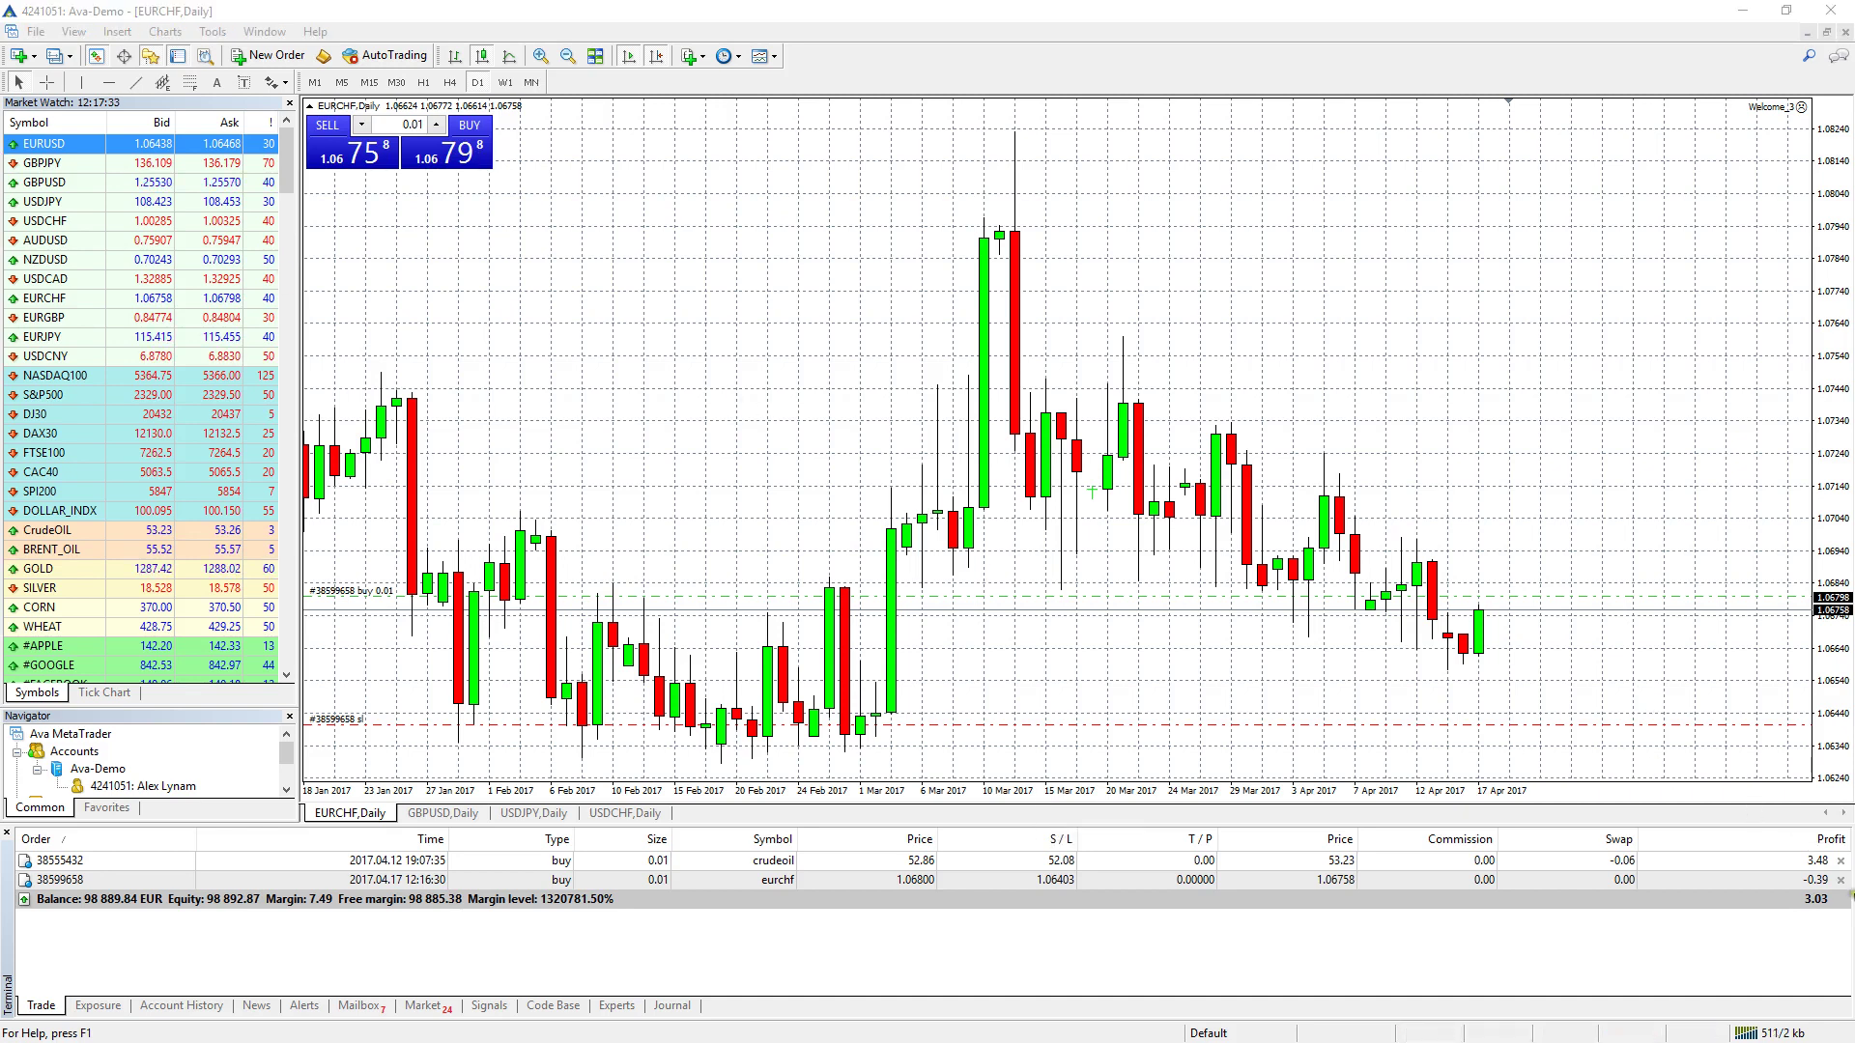
Close the 0.01-lot EURCHF buy by market at 1.06760.
{"action": "mouse_move", "coordinate": [1840, 881]}
{"action": "left_mouse_down"}
{"action": "mouse_move", "coordinate": [1798, 869]}
{"action": "mouse_move", "coordinate": [1793, 935]}
{"action": "mouse_move", "coordinate": [1826, 933]}
{"action": "mouse_move", "coordinate": [1834, 867]}
{"action": "left_mouse_up"}
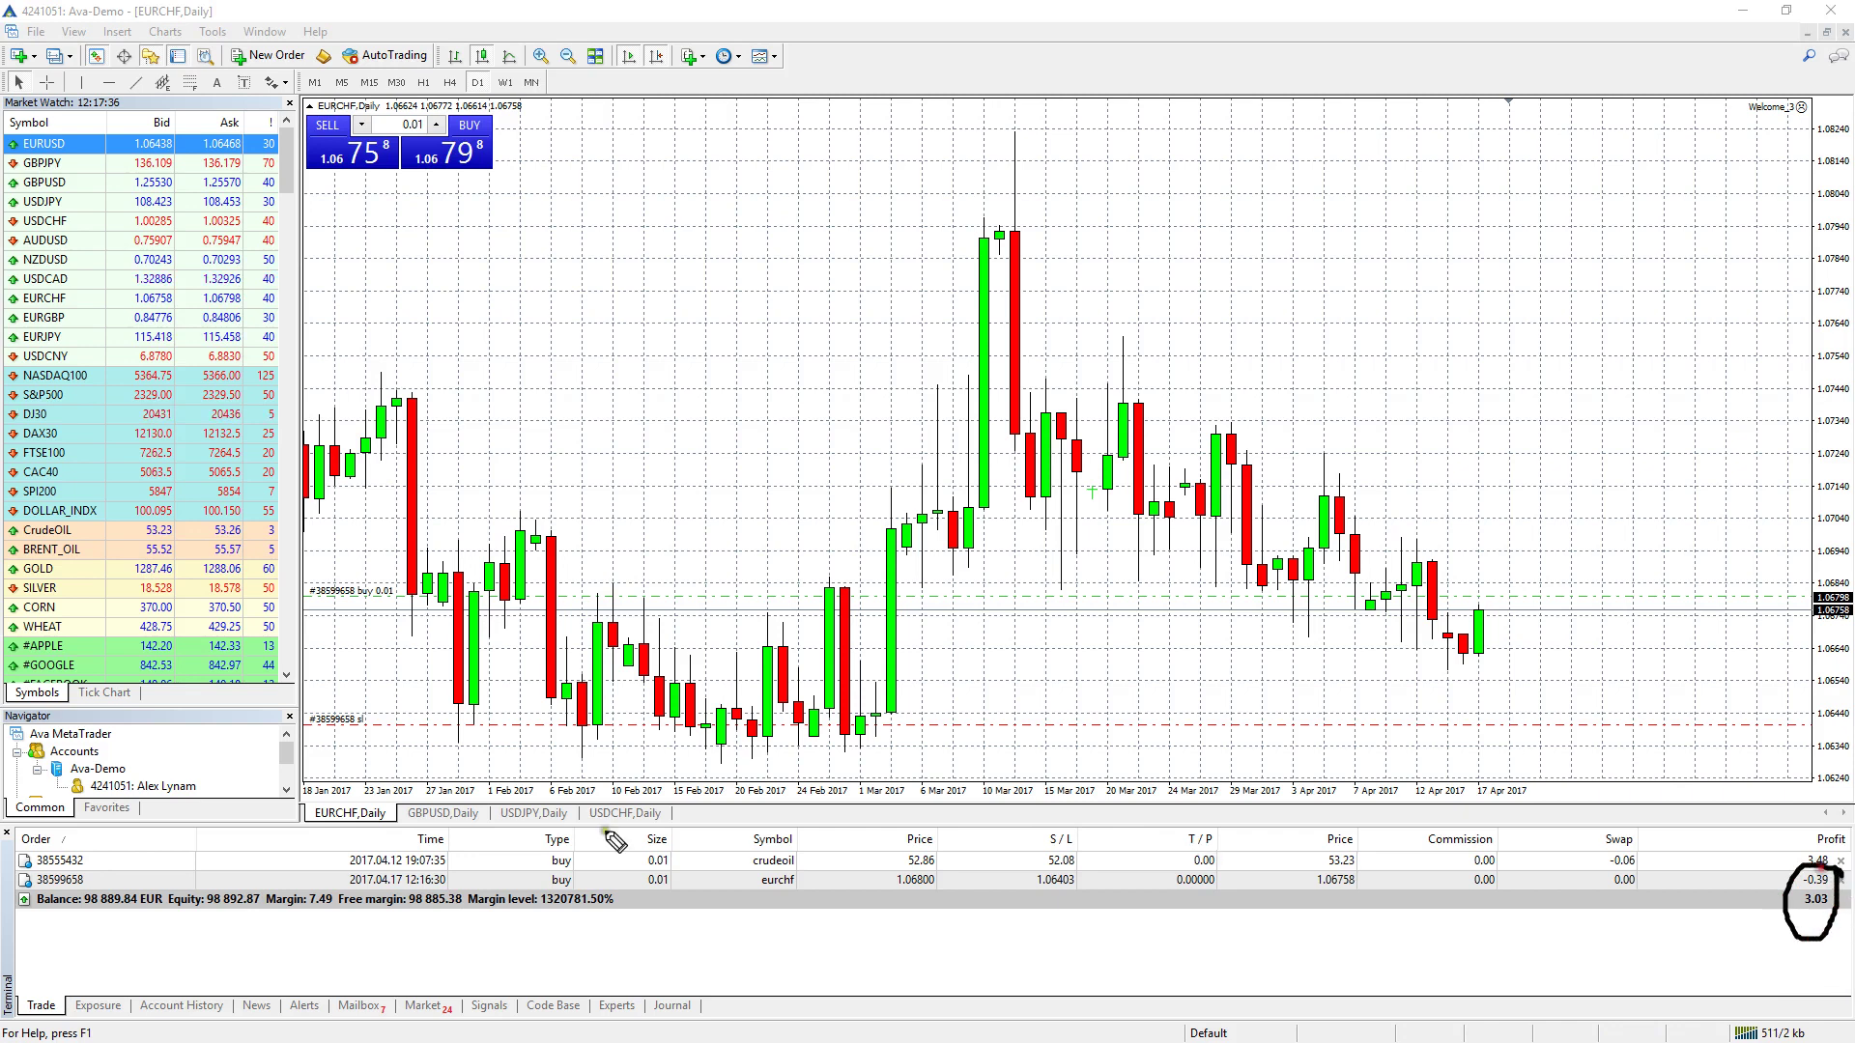
{"action": "key", "text": "Escape"}
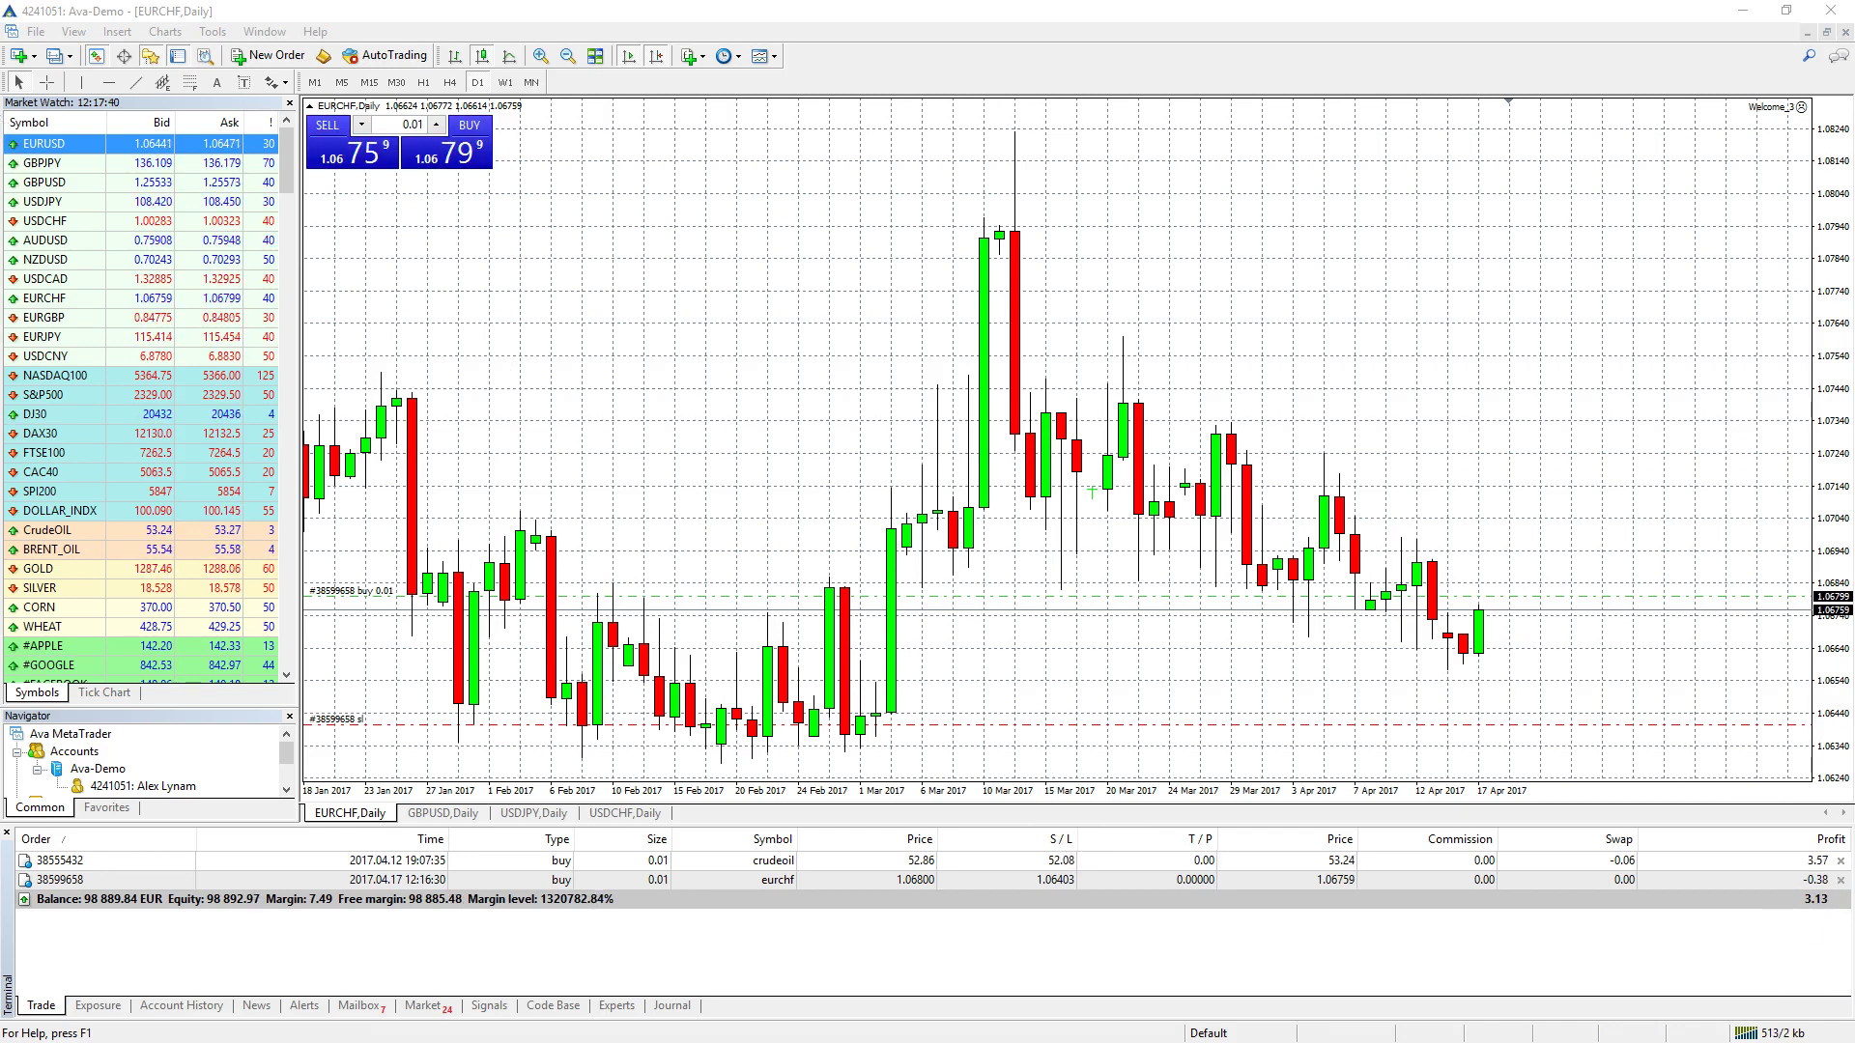
{"action": "left_click", "coordinate": [1840, 880]}
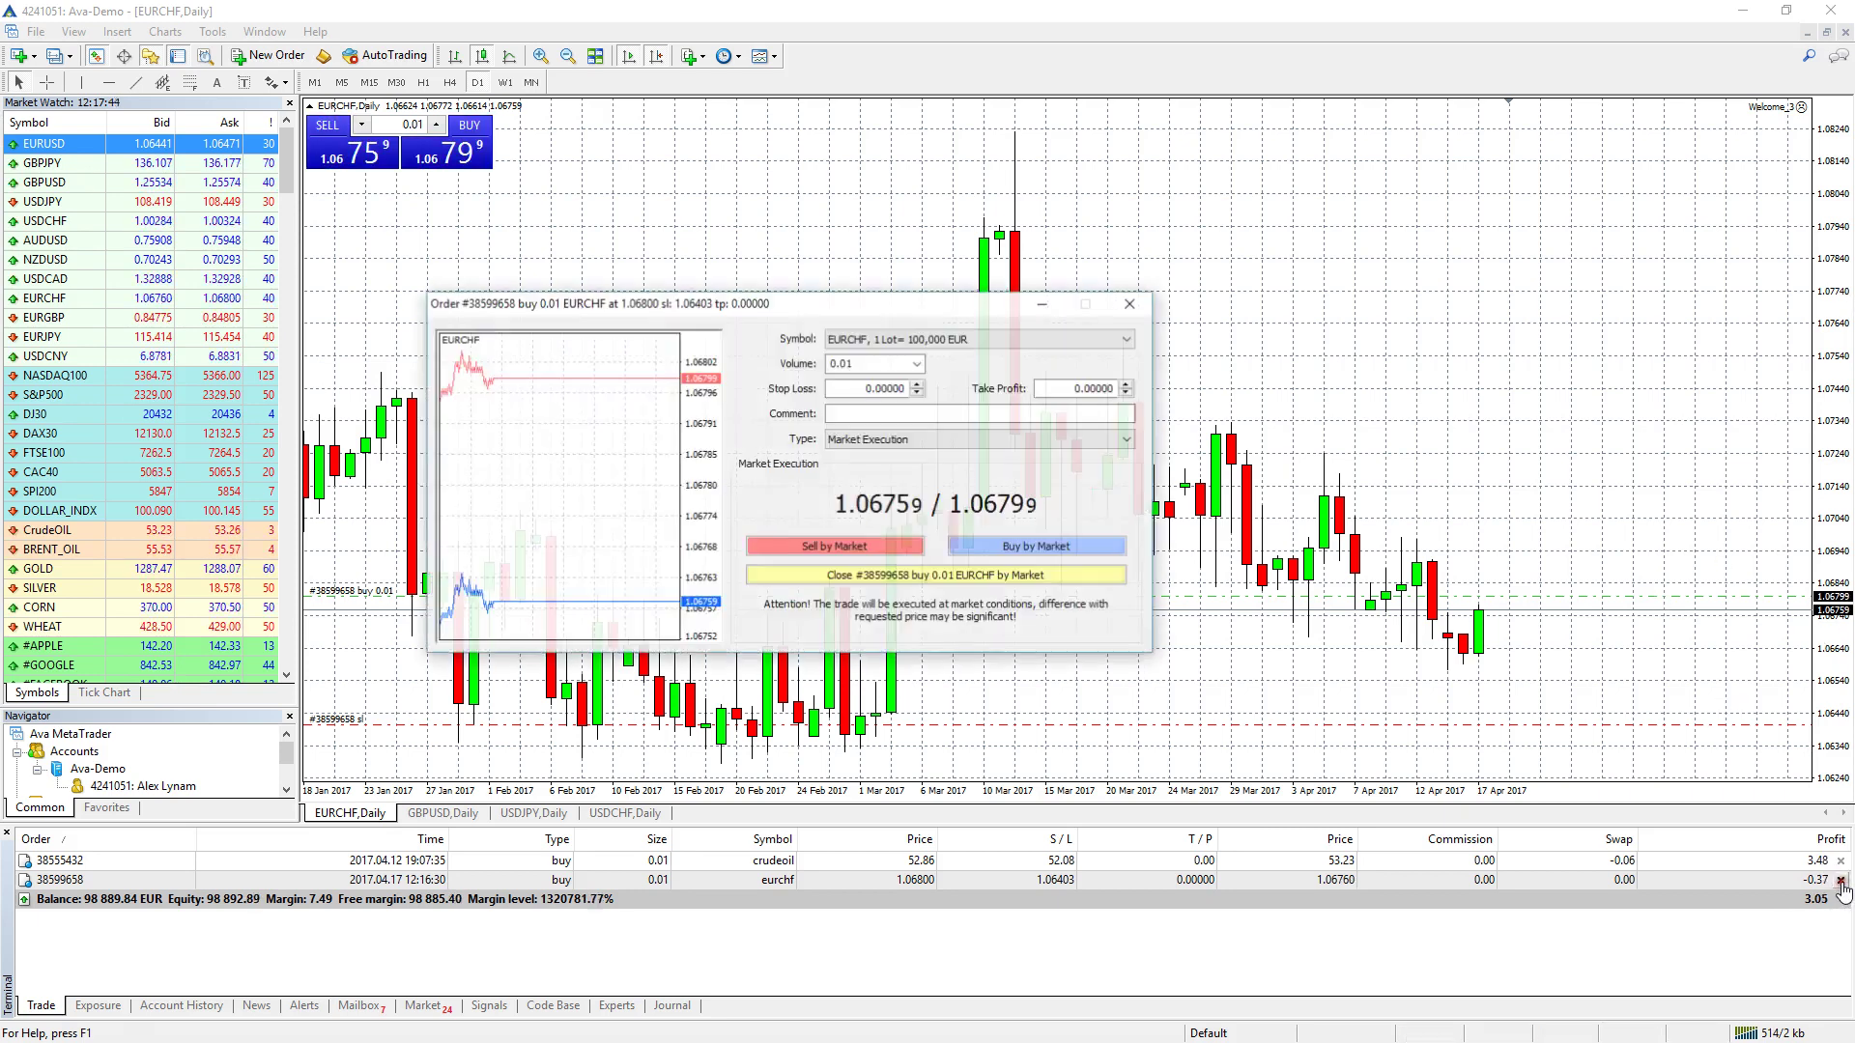
{"action": "left_click", "coordinate": [849, 594]}
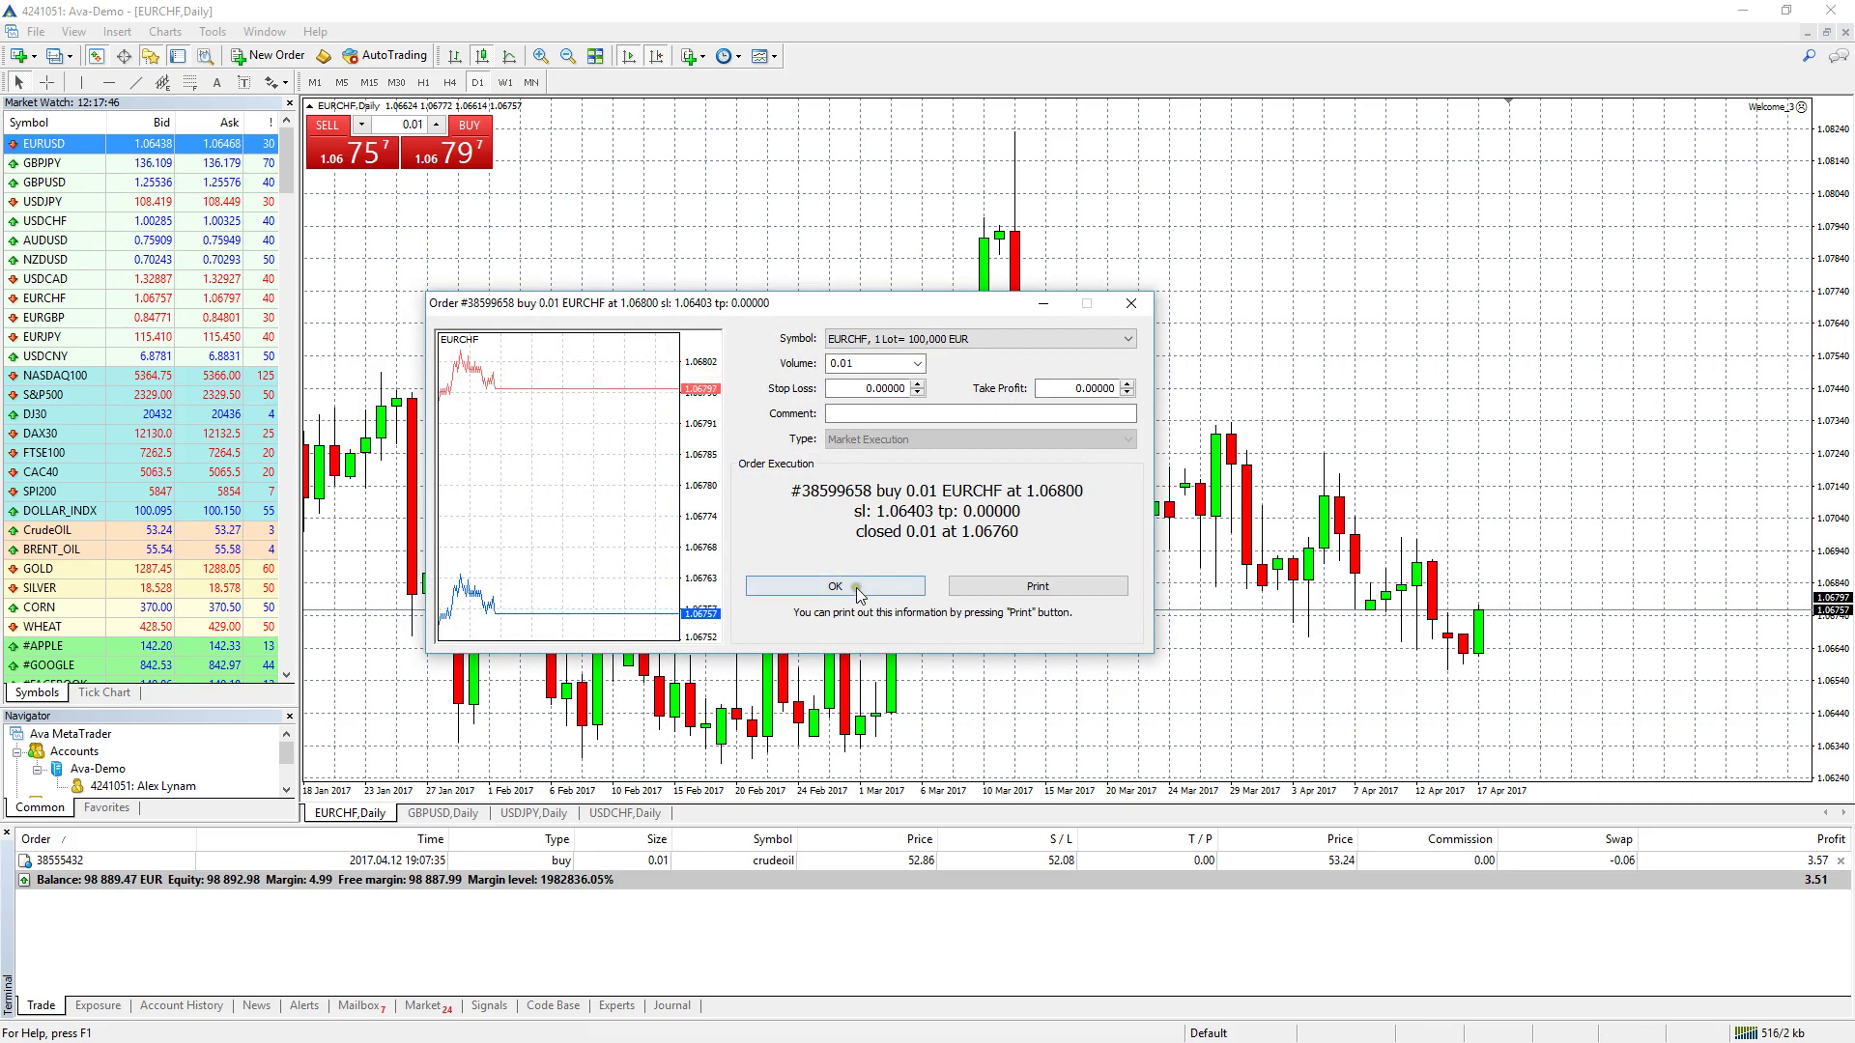
{"action": "left_click", "coordinate": [855, 587]}
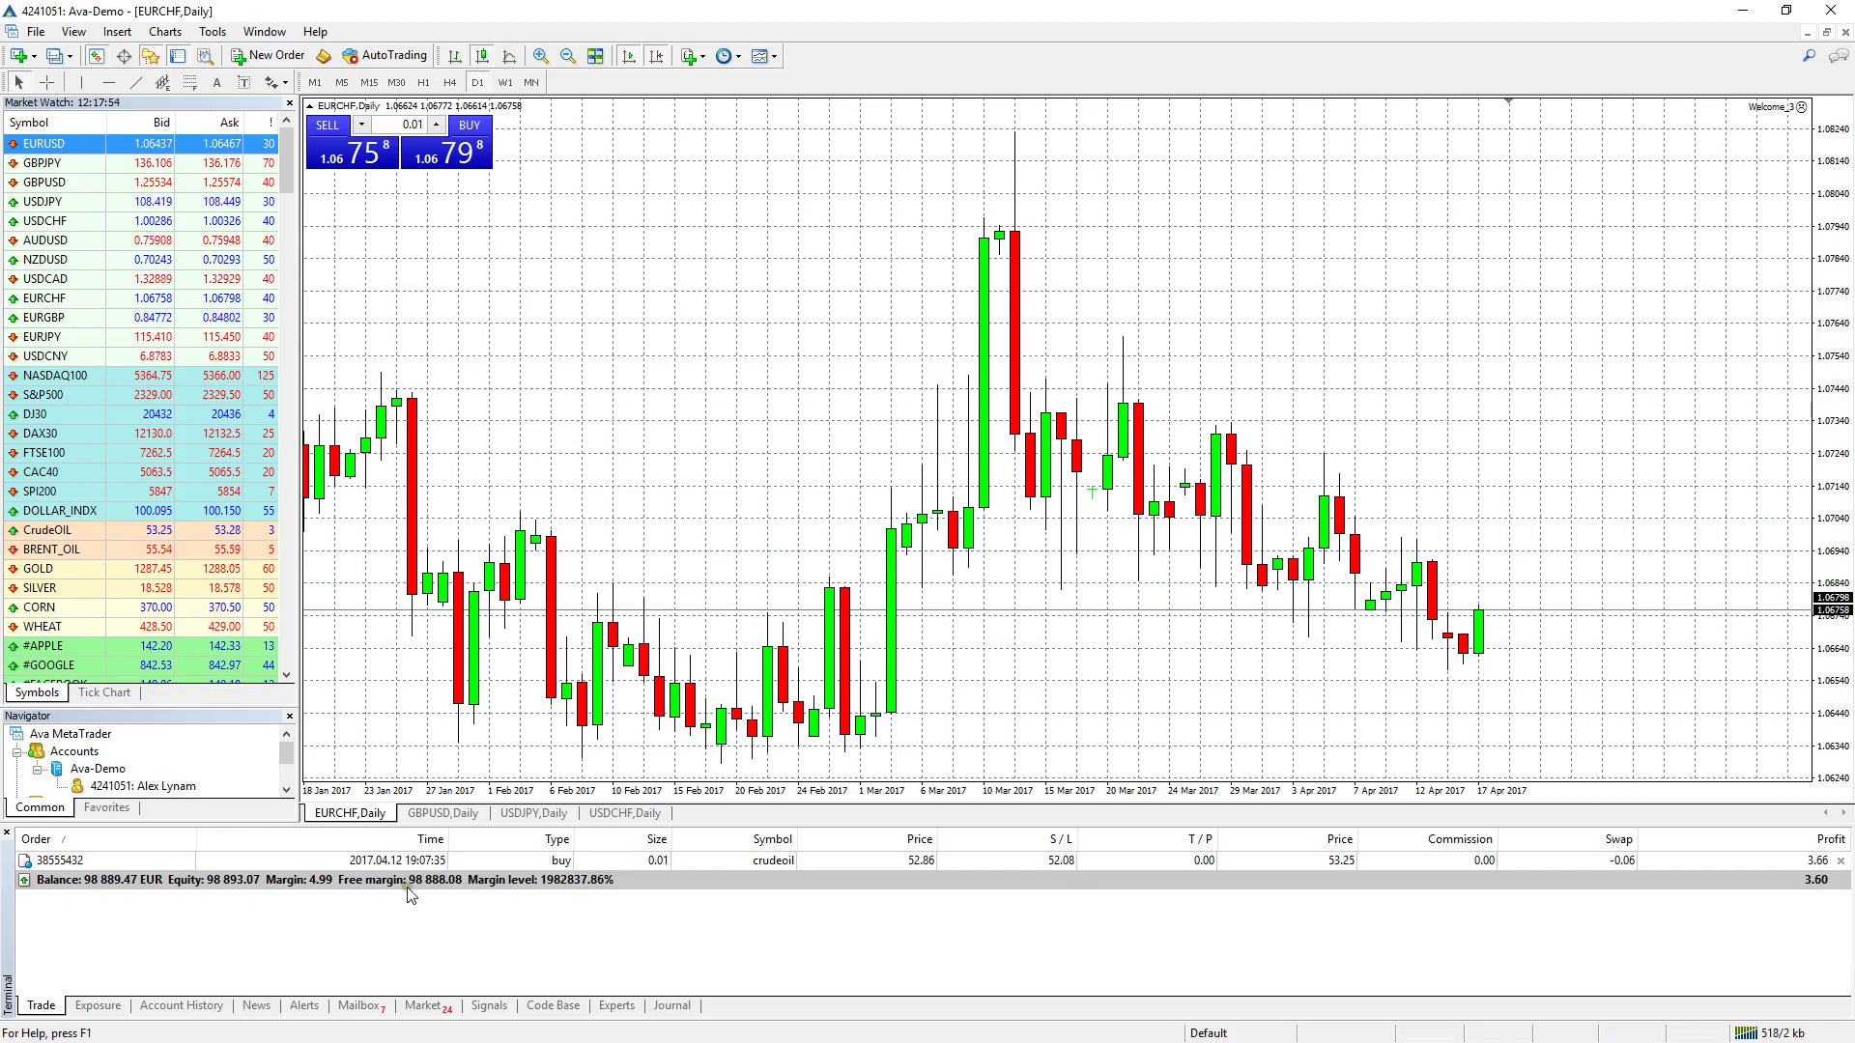
Show the Account History tab listing the closed EURCHF buy at 1.06760 with a −0.37 loss.
{"action": "left_click", "coordinate": [181, 1005]}
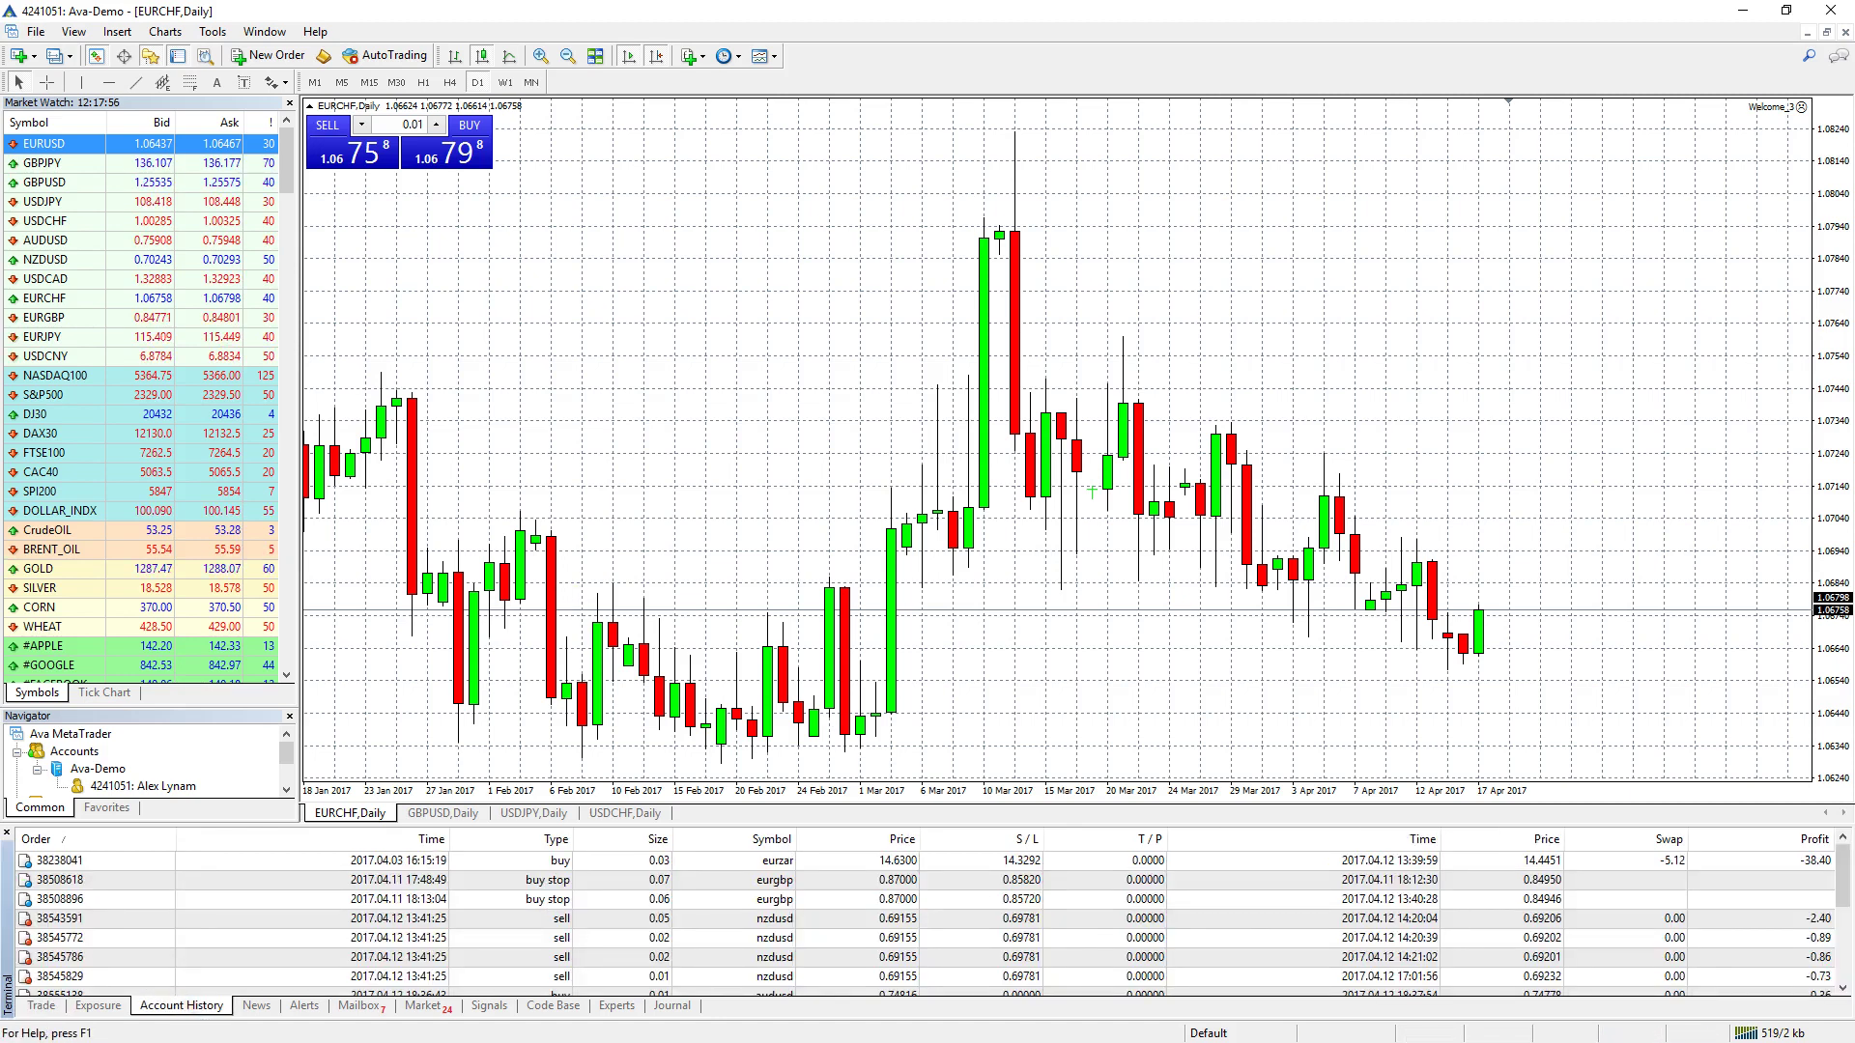
{"action": "mouse_move", "coordinate": [145, 1010]}
{"action": "left_mouse_down"}
{"action": "mouse_move", "coordinate": [261, 988]}
{"action": "mouse_move", "coordinate": [150, 986]}
{"action": "mouse_move", "coordinate": [127, 1010]}
{"action": "mouse_move", "coordinate": [208, 1040]}
{"action": "mouse_move", "coordinate": [276, 1004]}
{"action": "mouse_move", "coordinate": [246, 978]}
{"action": "left_mouse_up"}
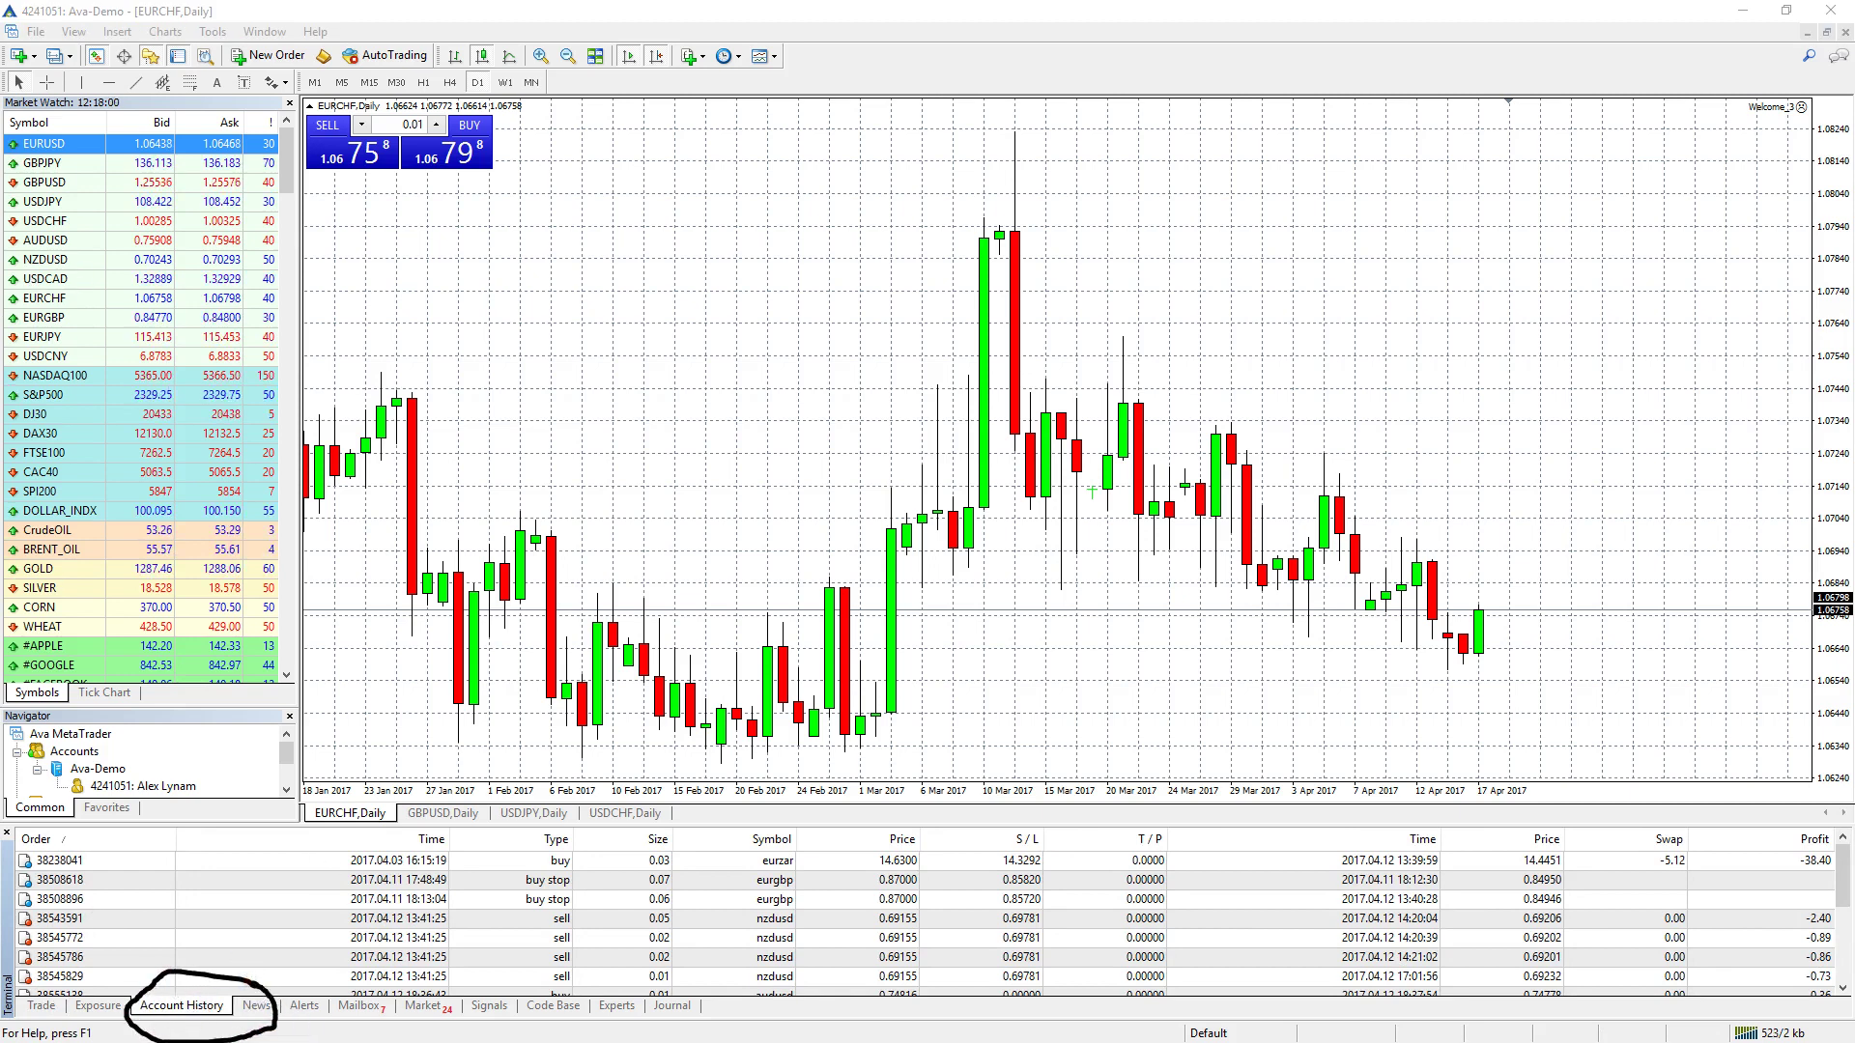
{"action": "key", "text": "Escape"}
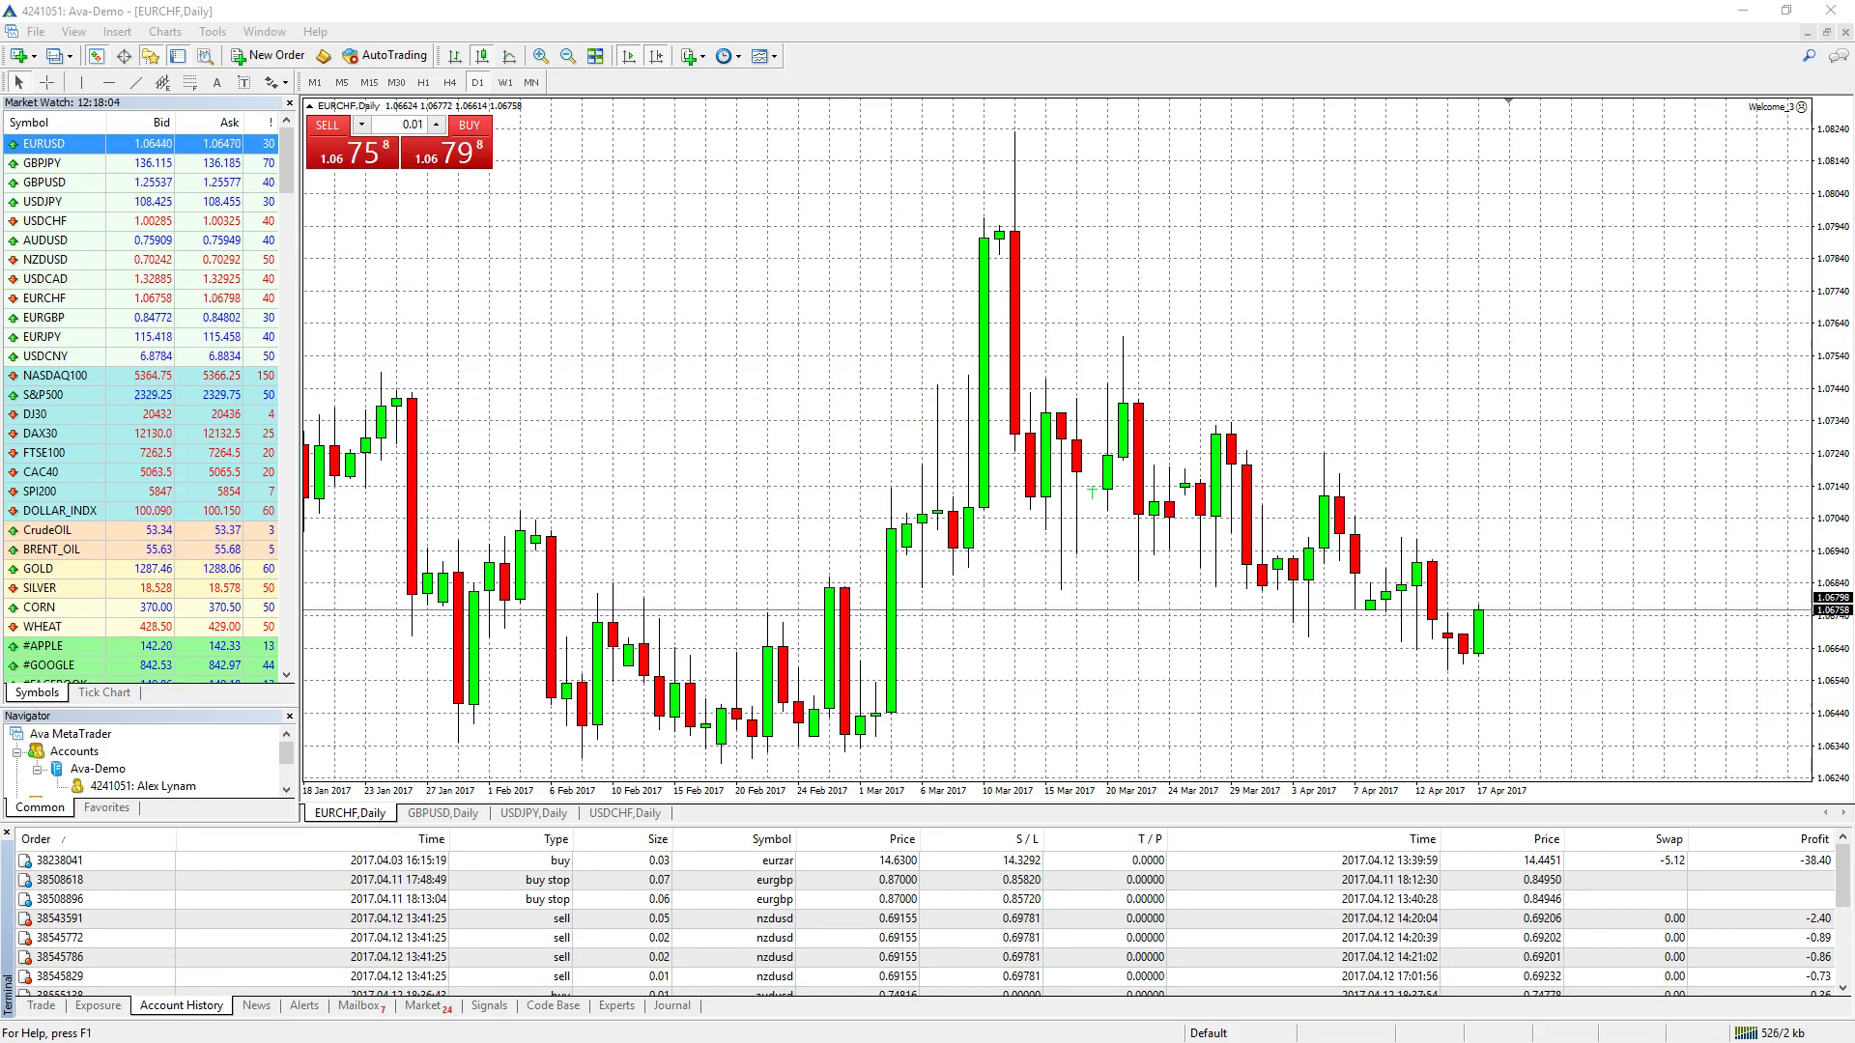
{"action": "left_click_drag", "start_coordinate": [1843, 893], "coordinate": [1830, 975]}
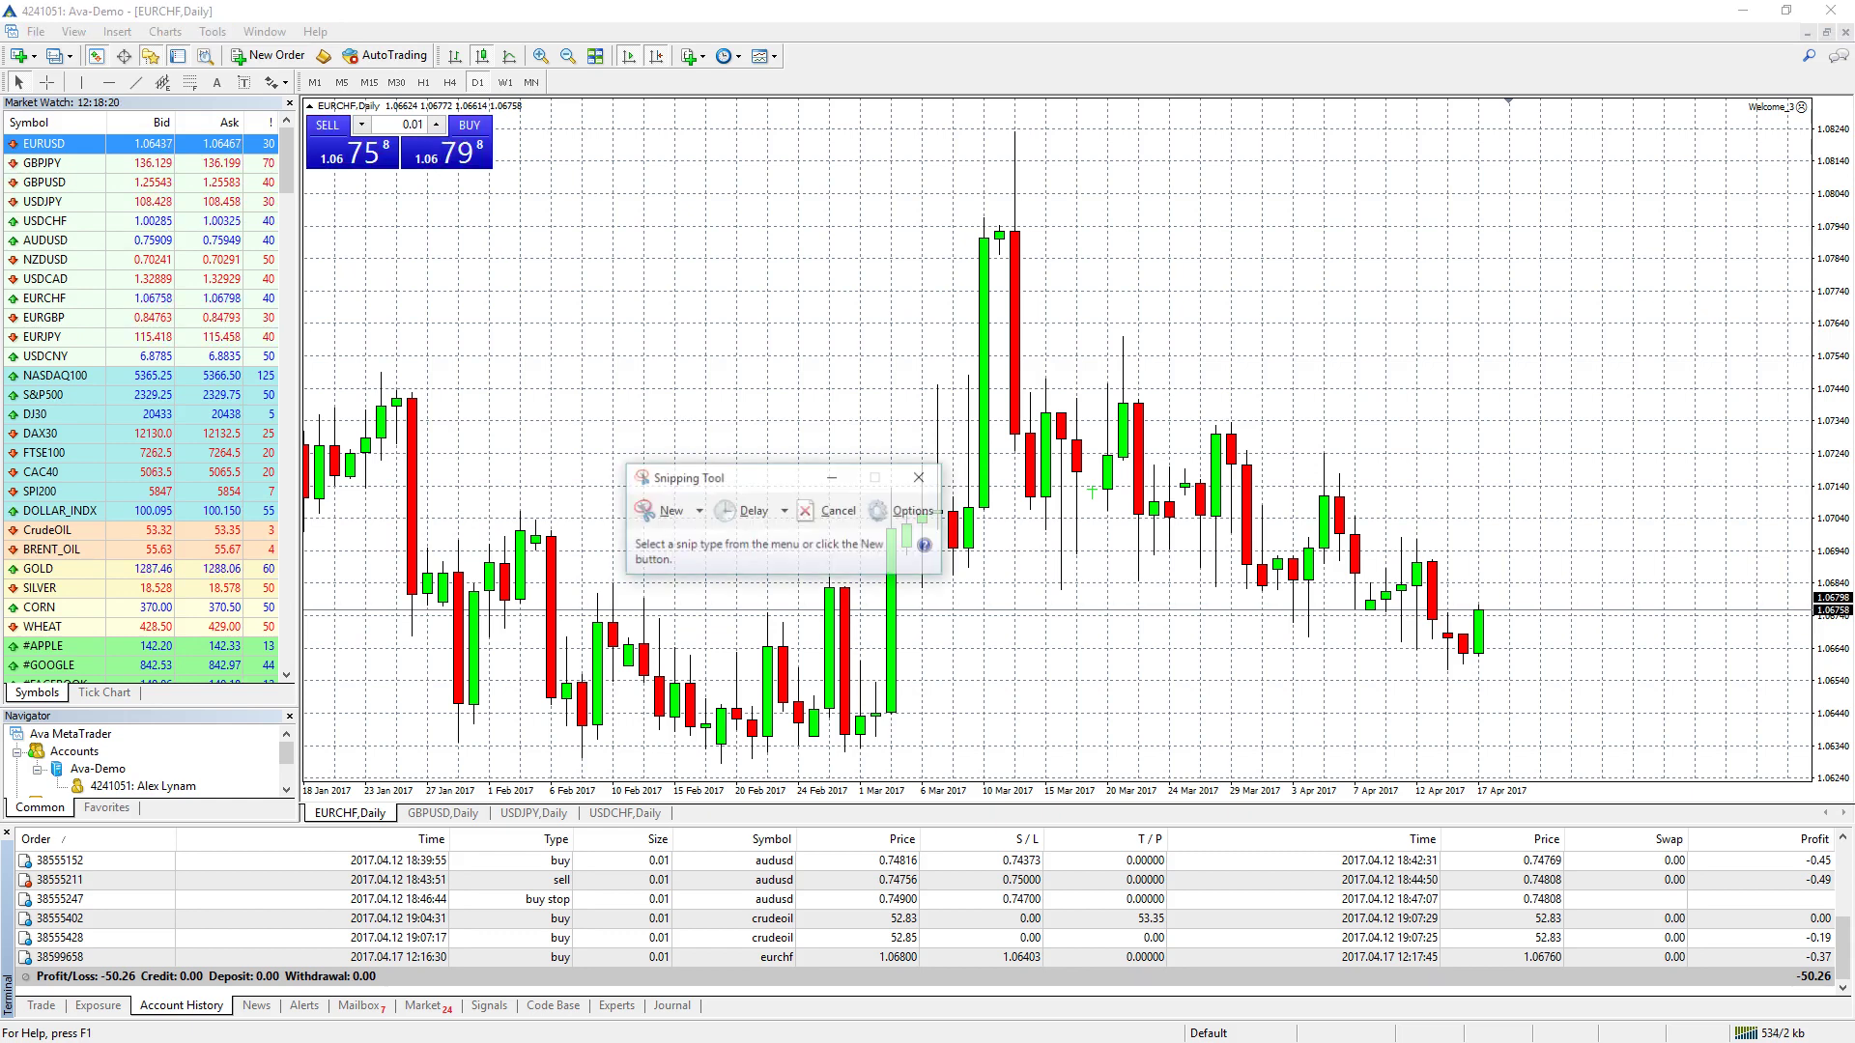
Snip the account history panel along the bottom of the screen with a new capture.
{"action": "left_click", "coordinate": [666, 510]}
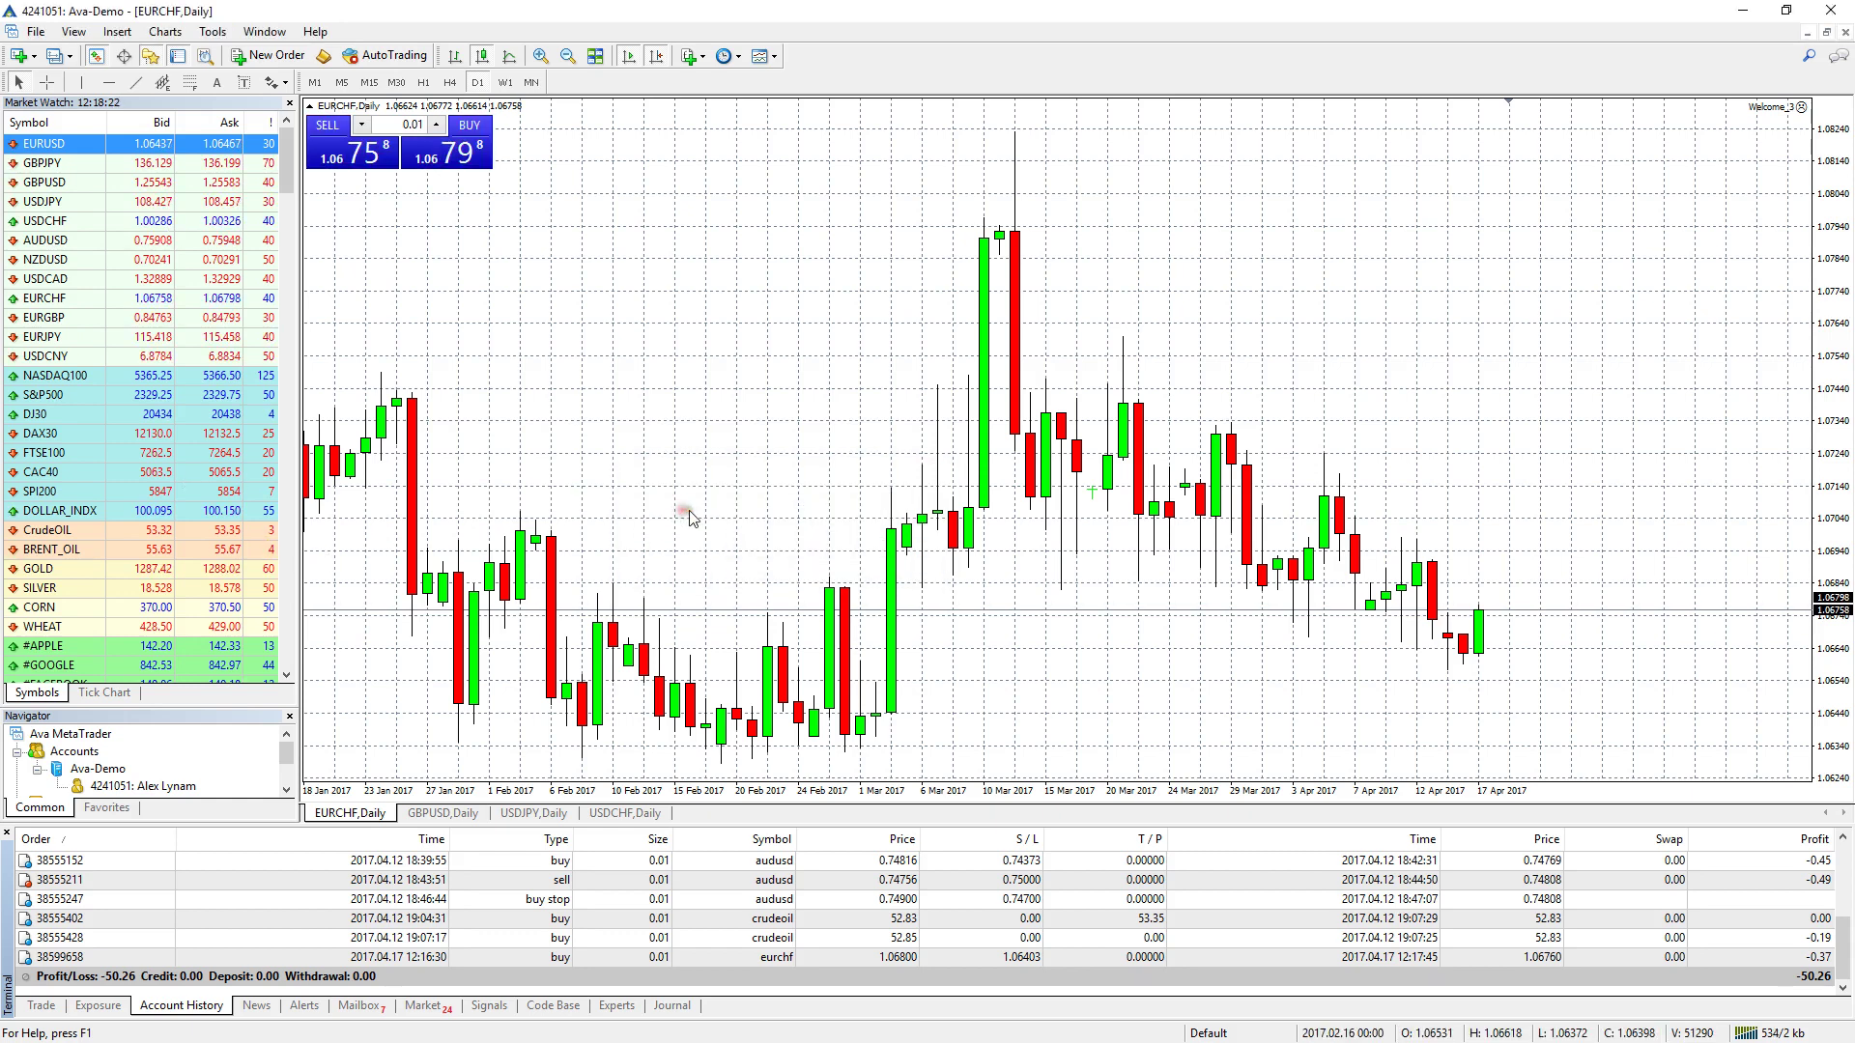
{"action": "left_click_drag", "start_coordinate": [1848, 886], "coordinate": [2, 1035]}
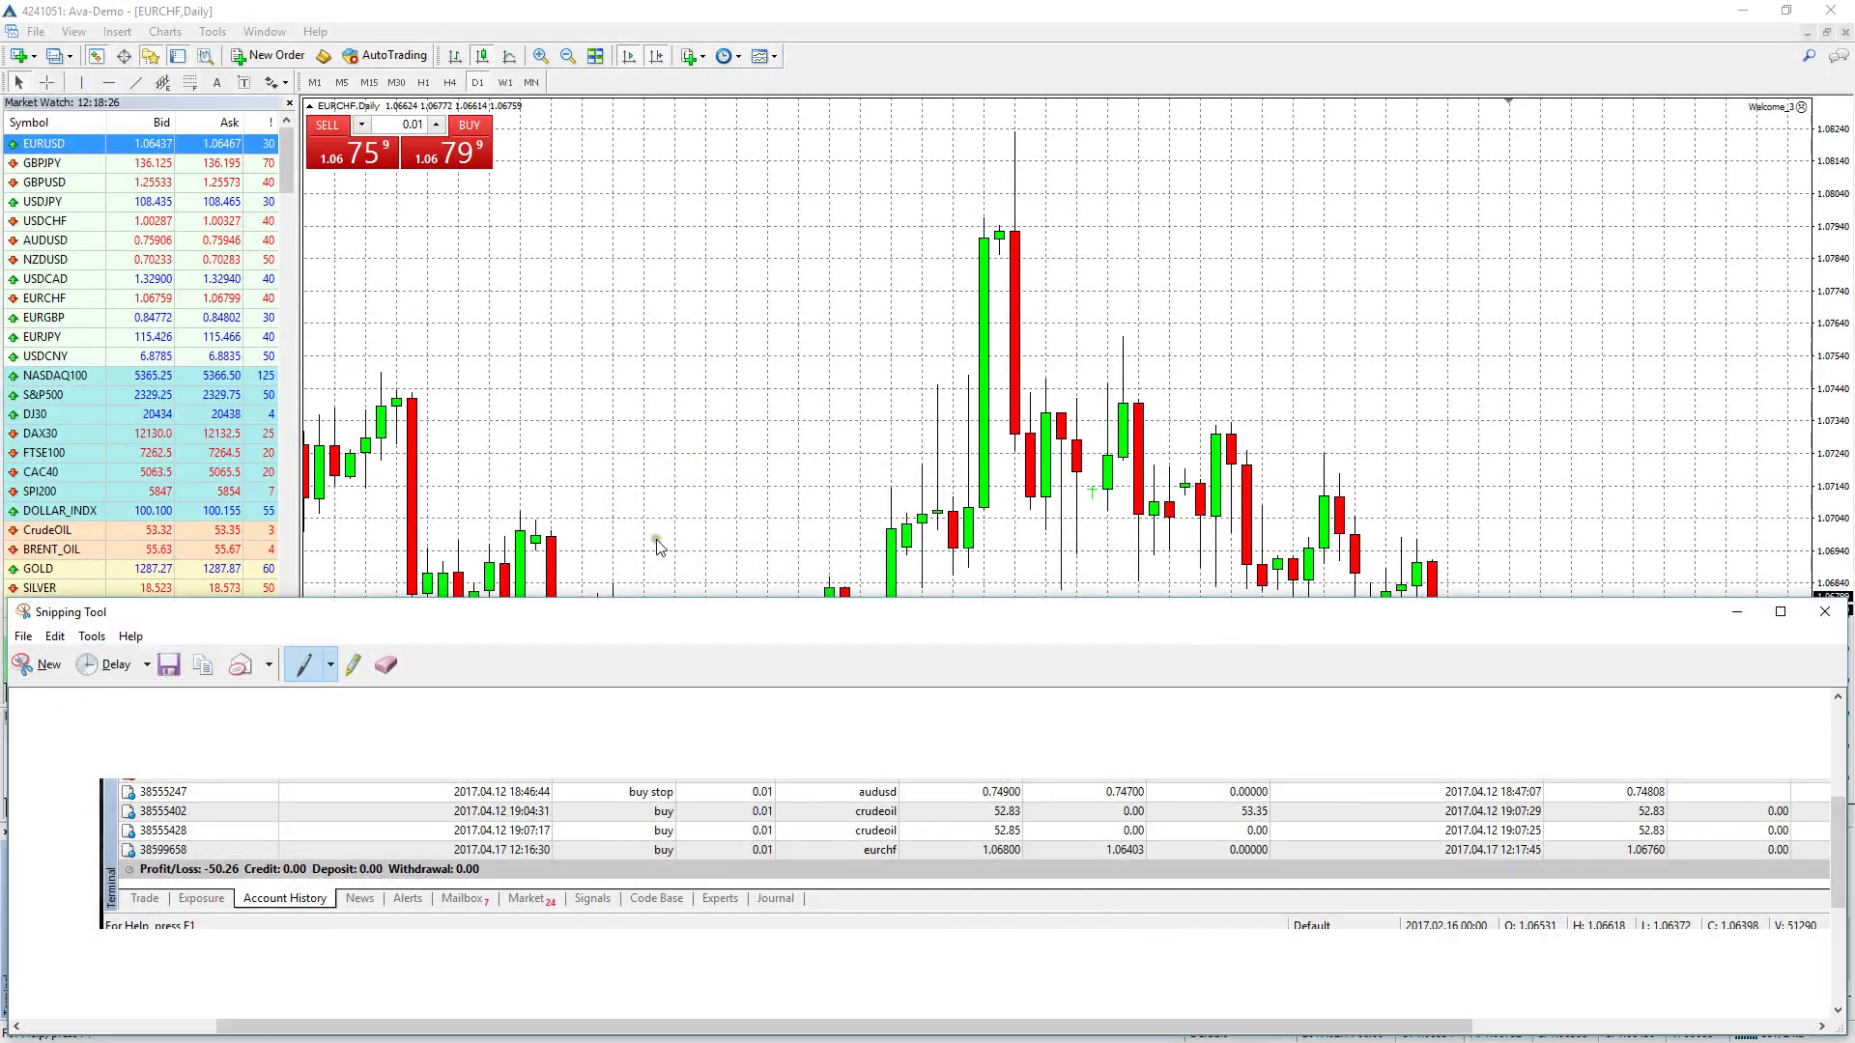
{"action": "left_click", "coordinate": [23, 635]}
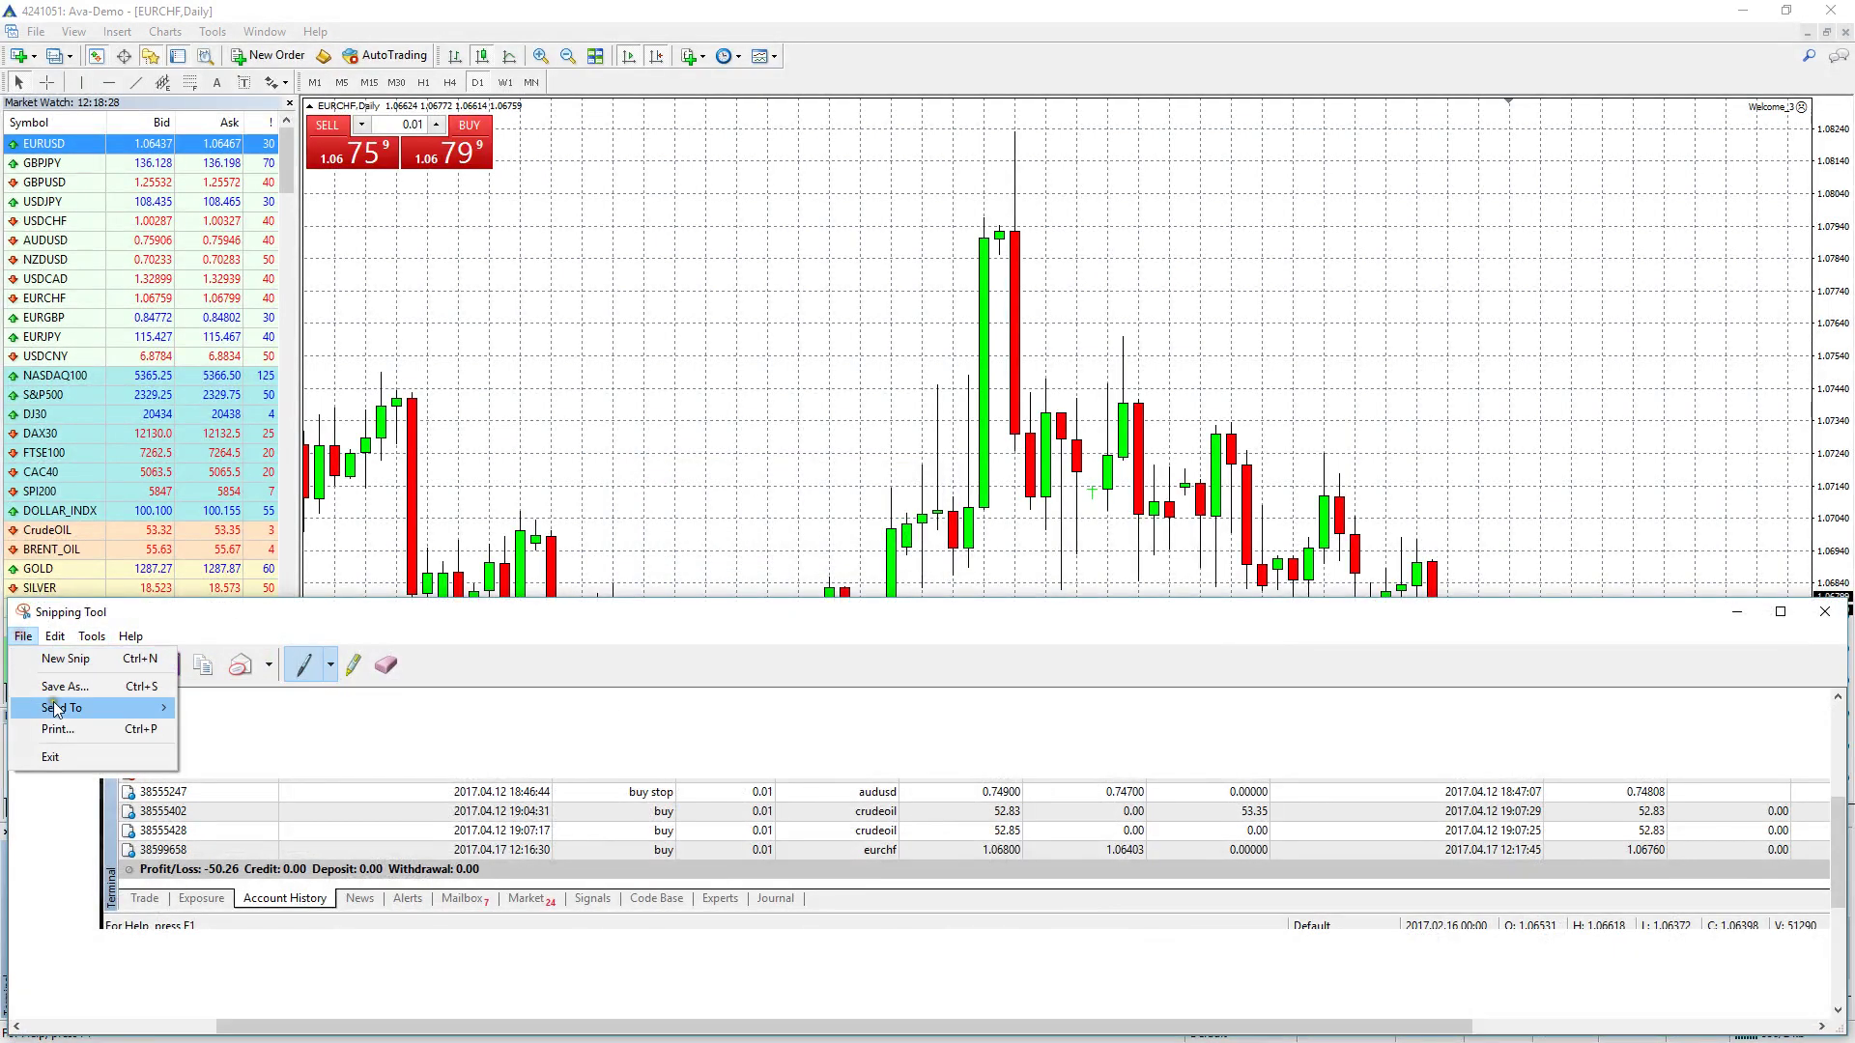
{"action": "left_click", "coordinate": [55, 685]}
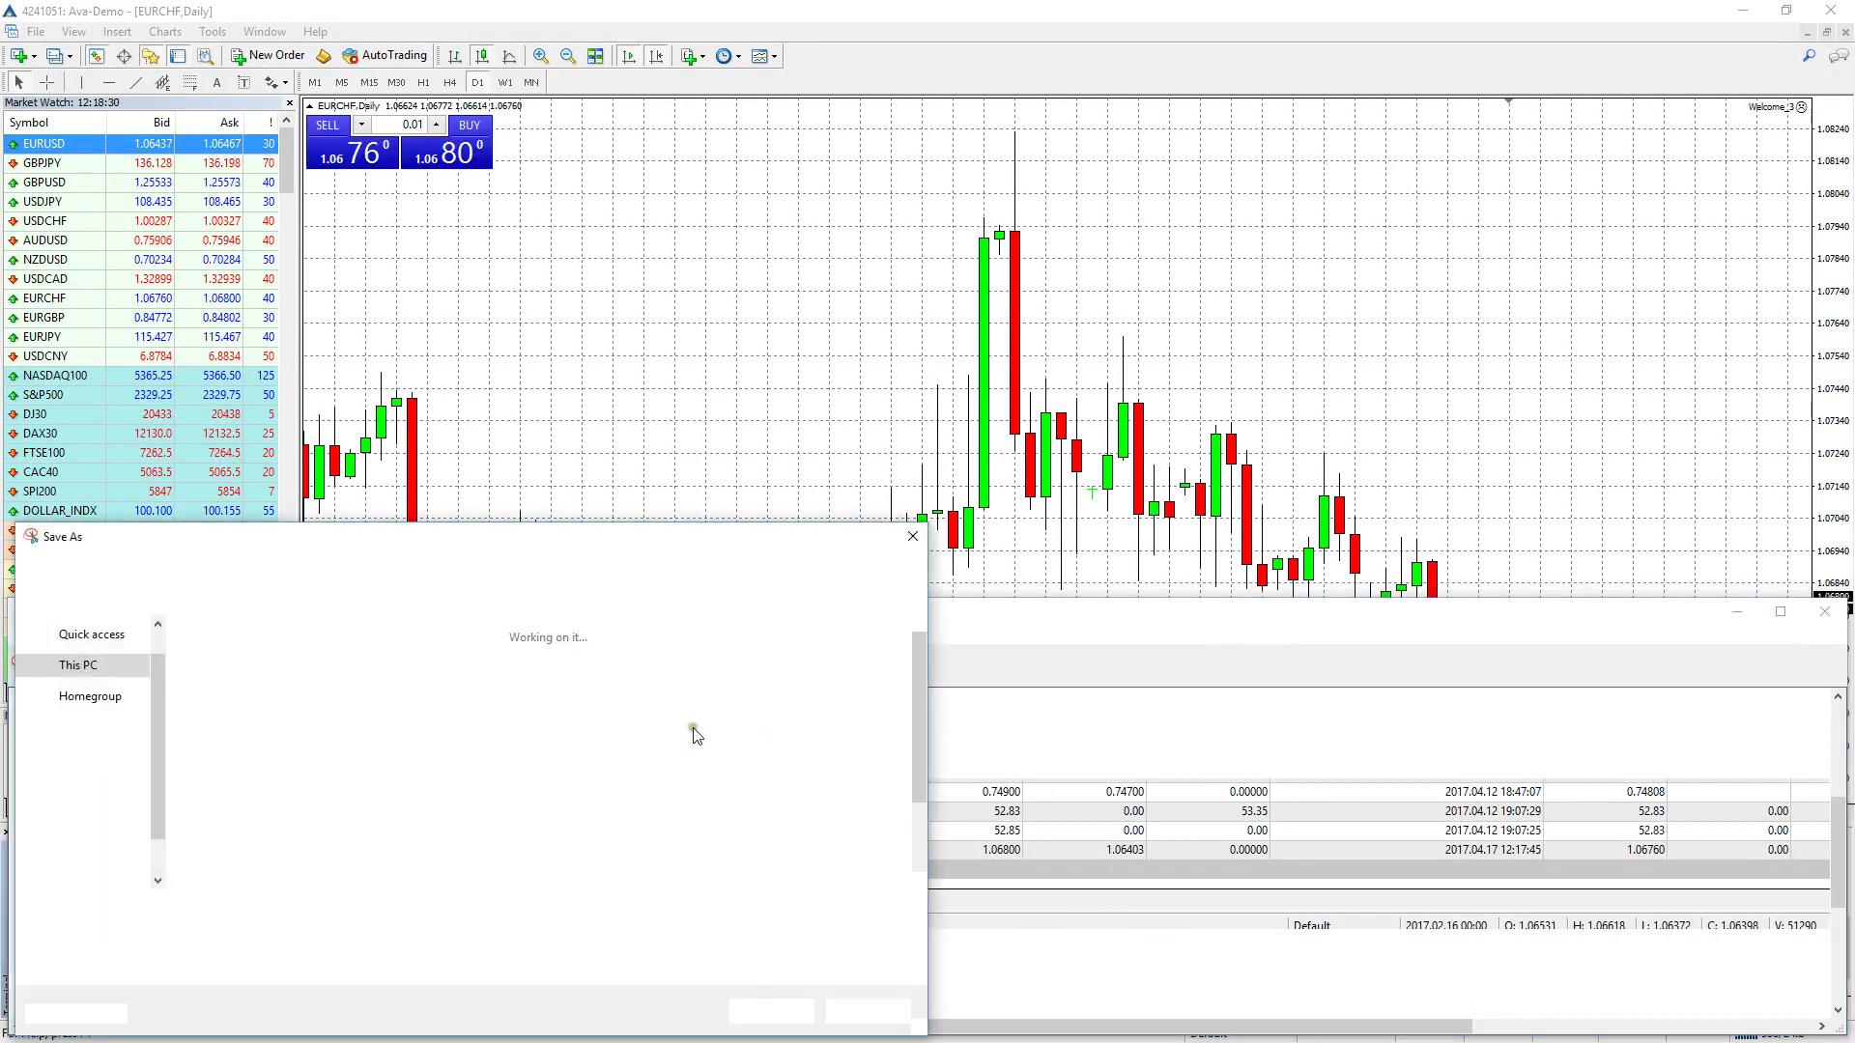
Save the snip as PNG 'aEX DEMO TRADE FOR COMPL' in Screenshots and close Snipping Tool.
{"action": "left_click_drag", "start_coordinate": [676, 517], "coordinate": [778, 476]}
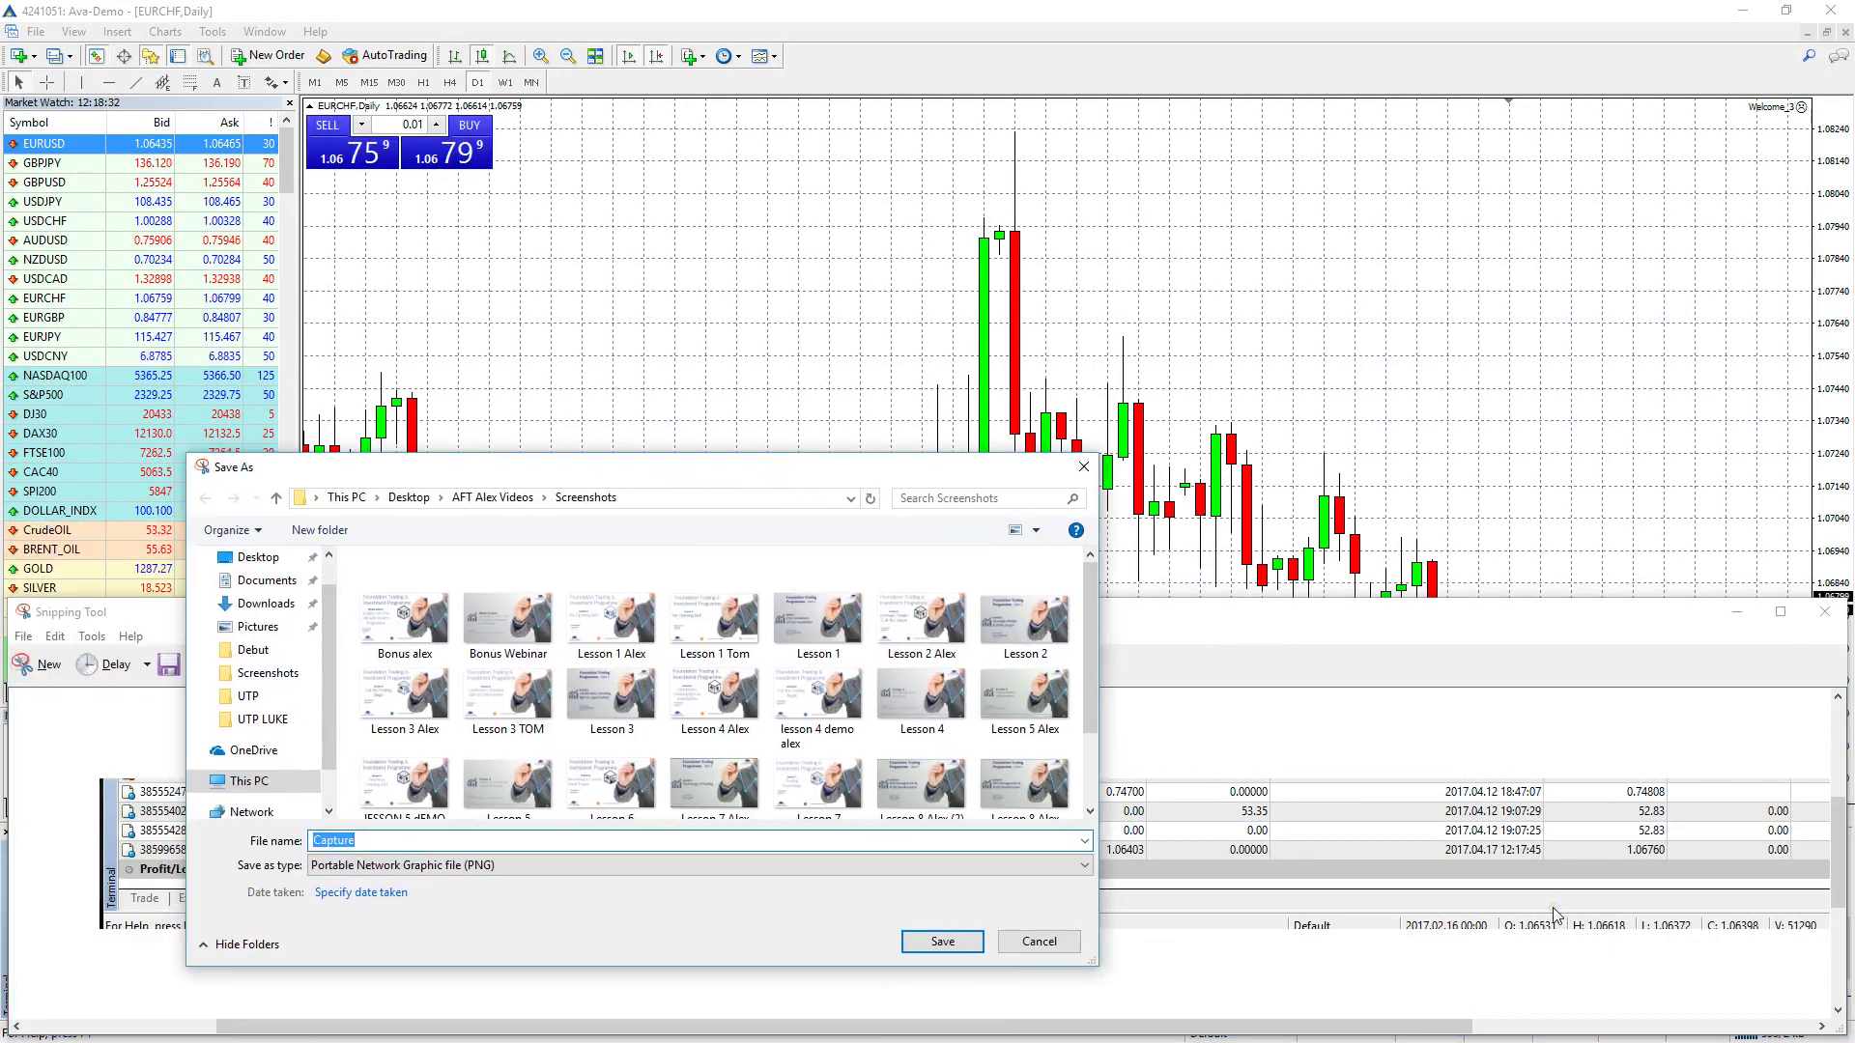
{"action": "type", "text": "aEX DEMO"}
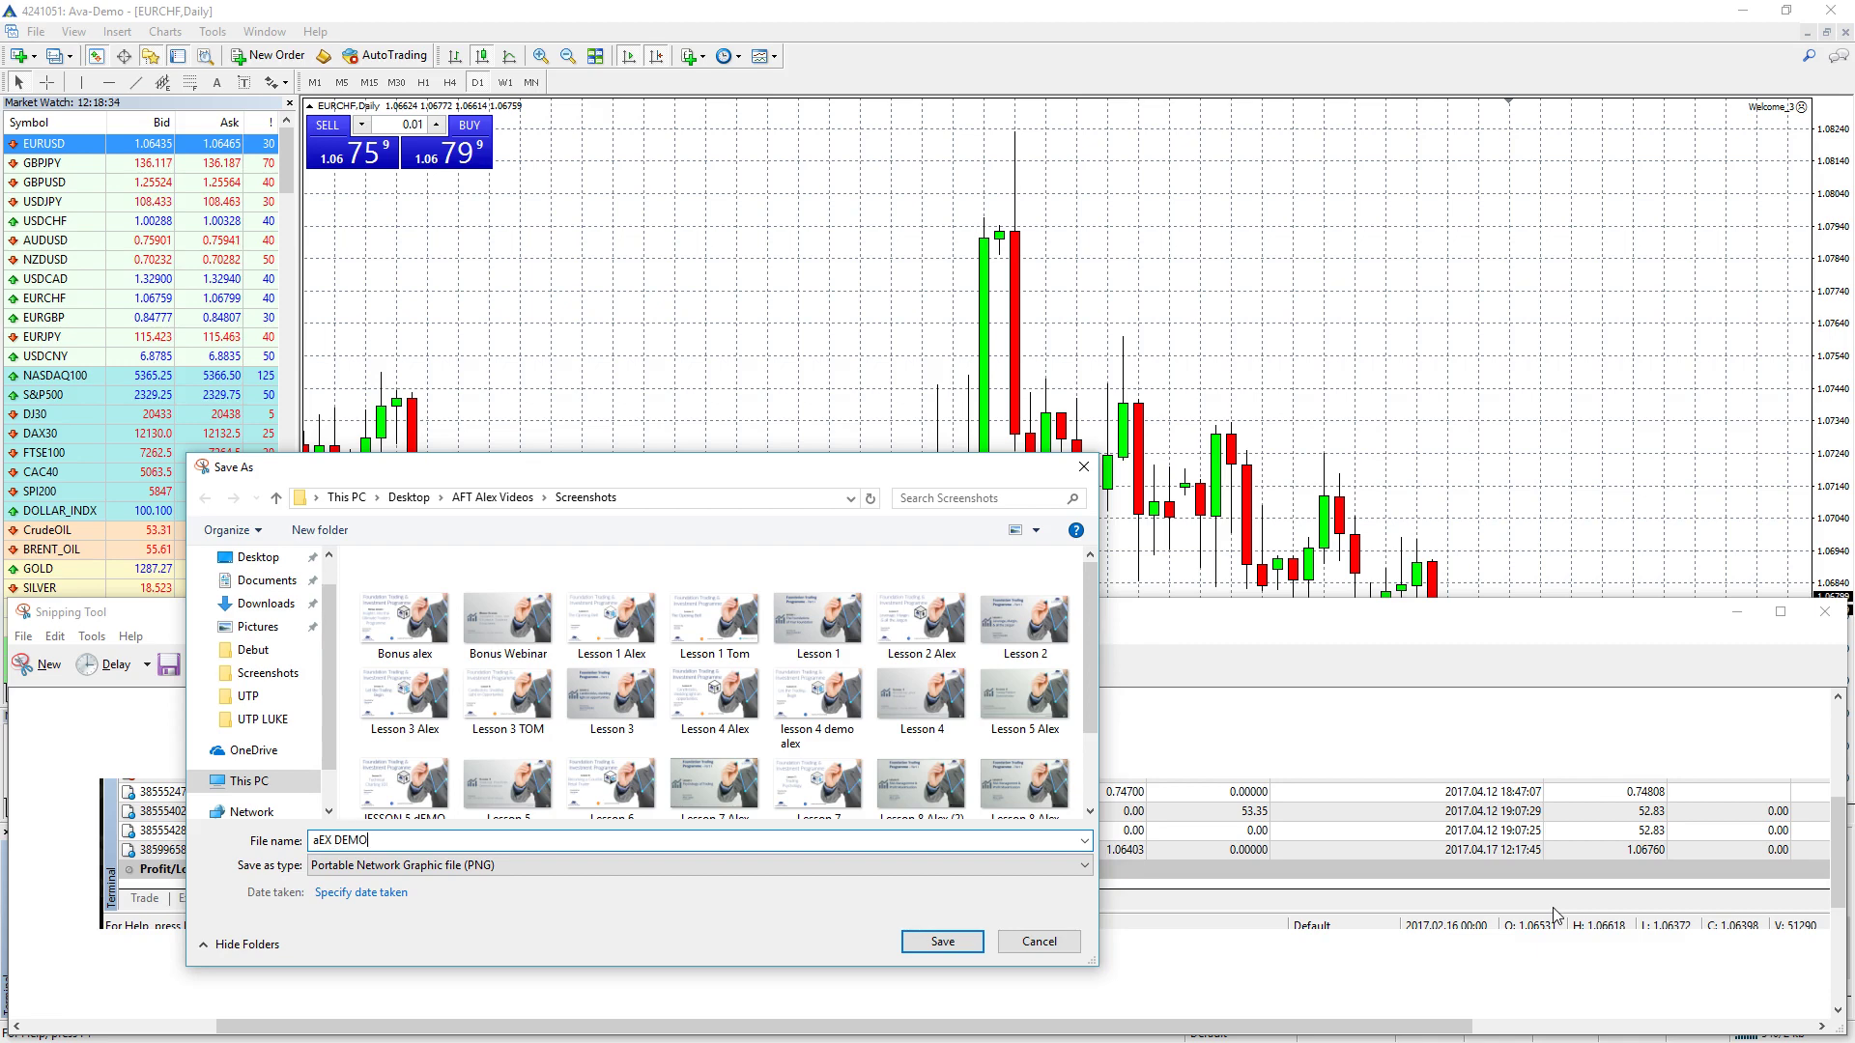
{"action": "type", "text": " TRADE FOR COMP"}
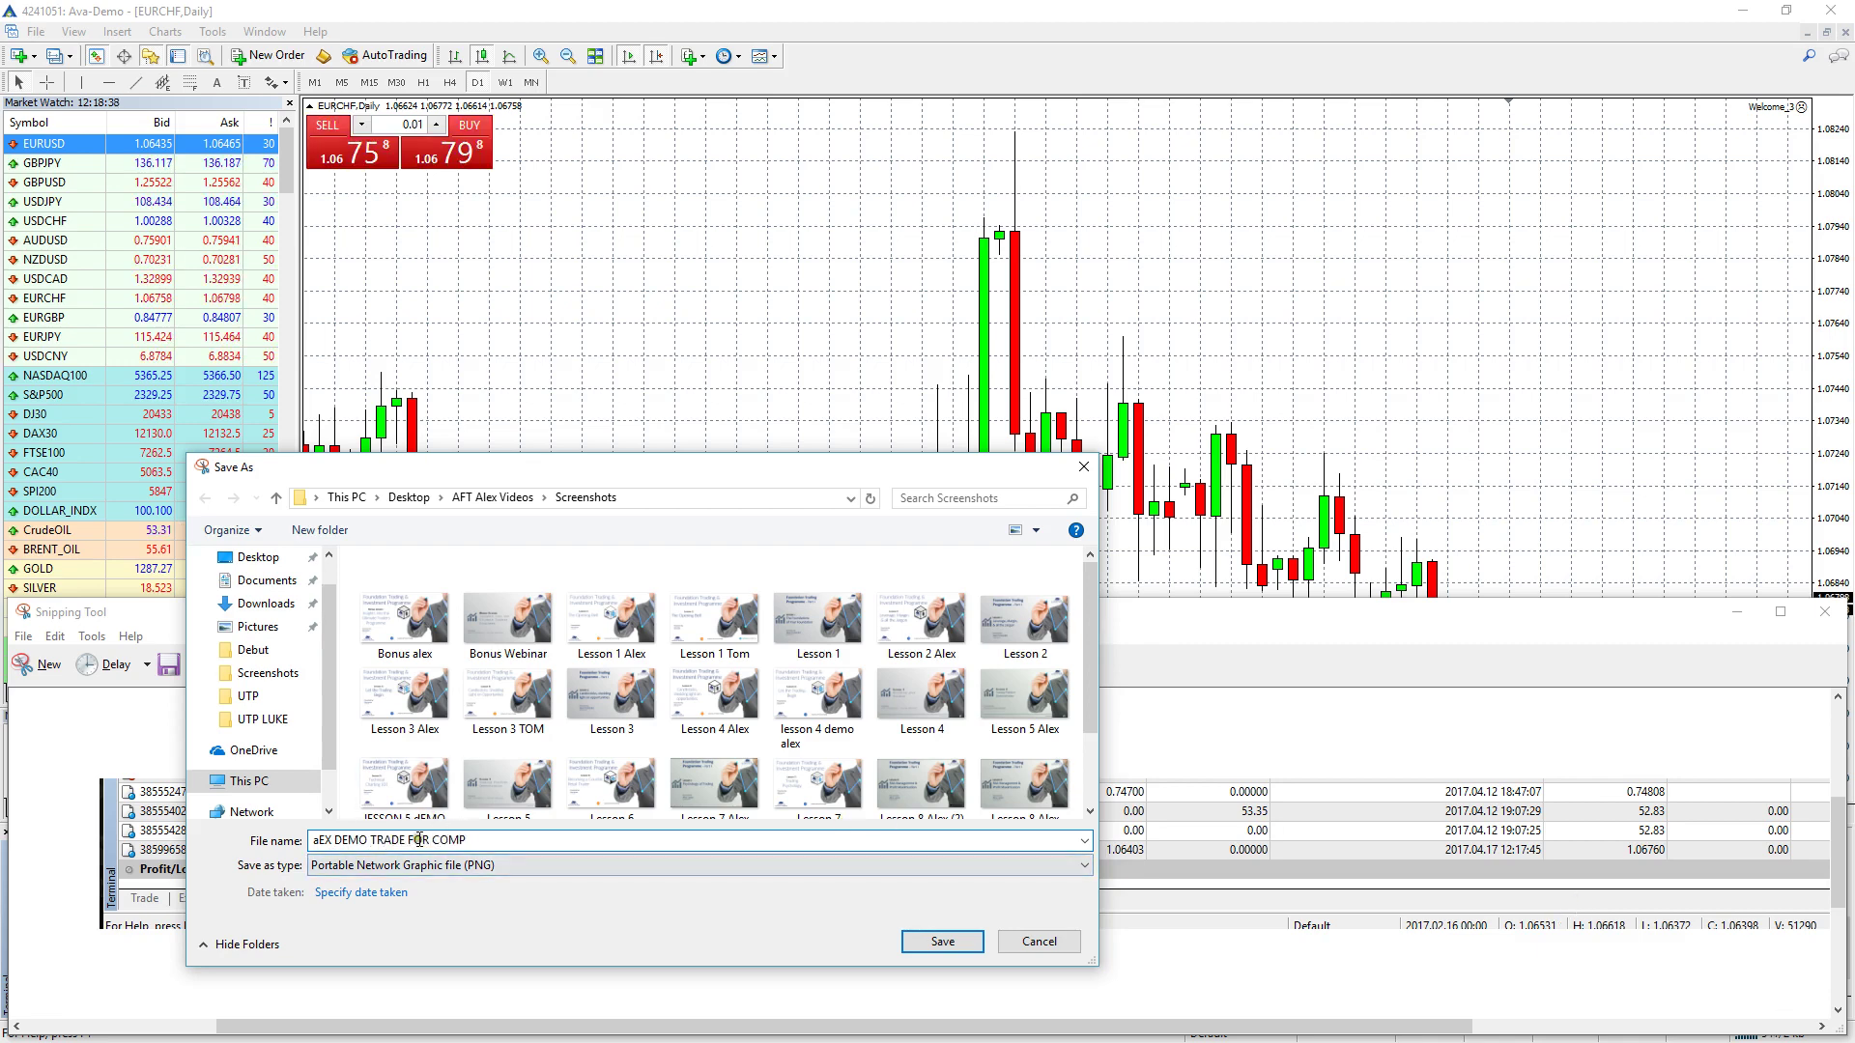
{"action": "type", "text": "L"}
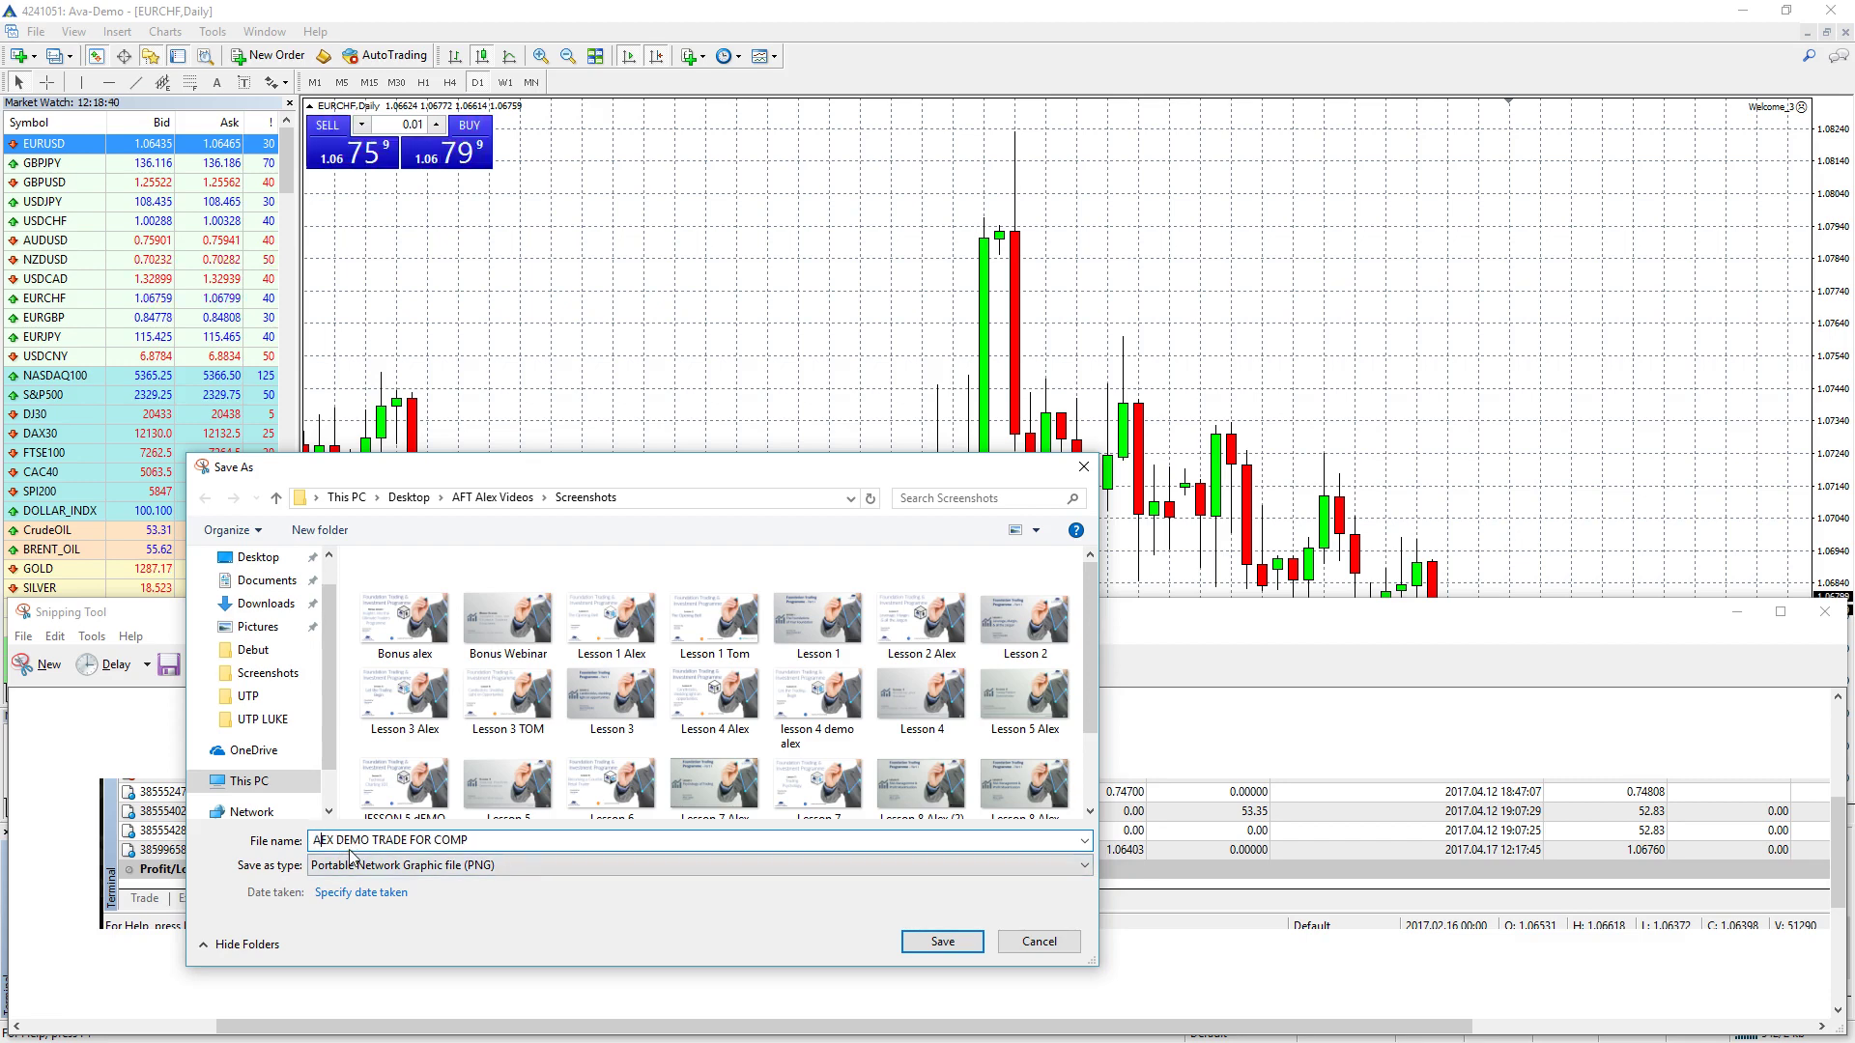
{"action": "left_click", "coordinate": [929, 943]}
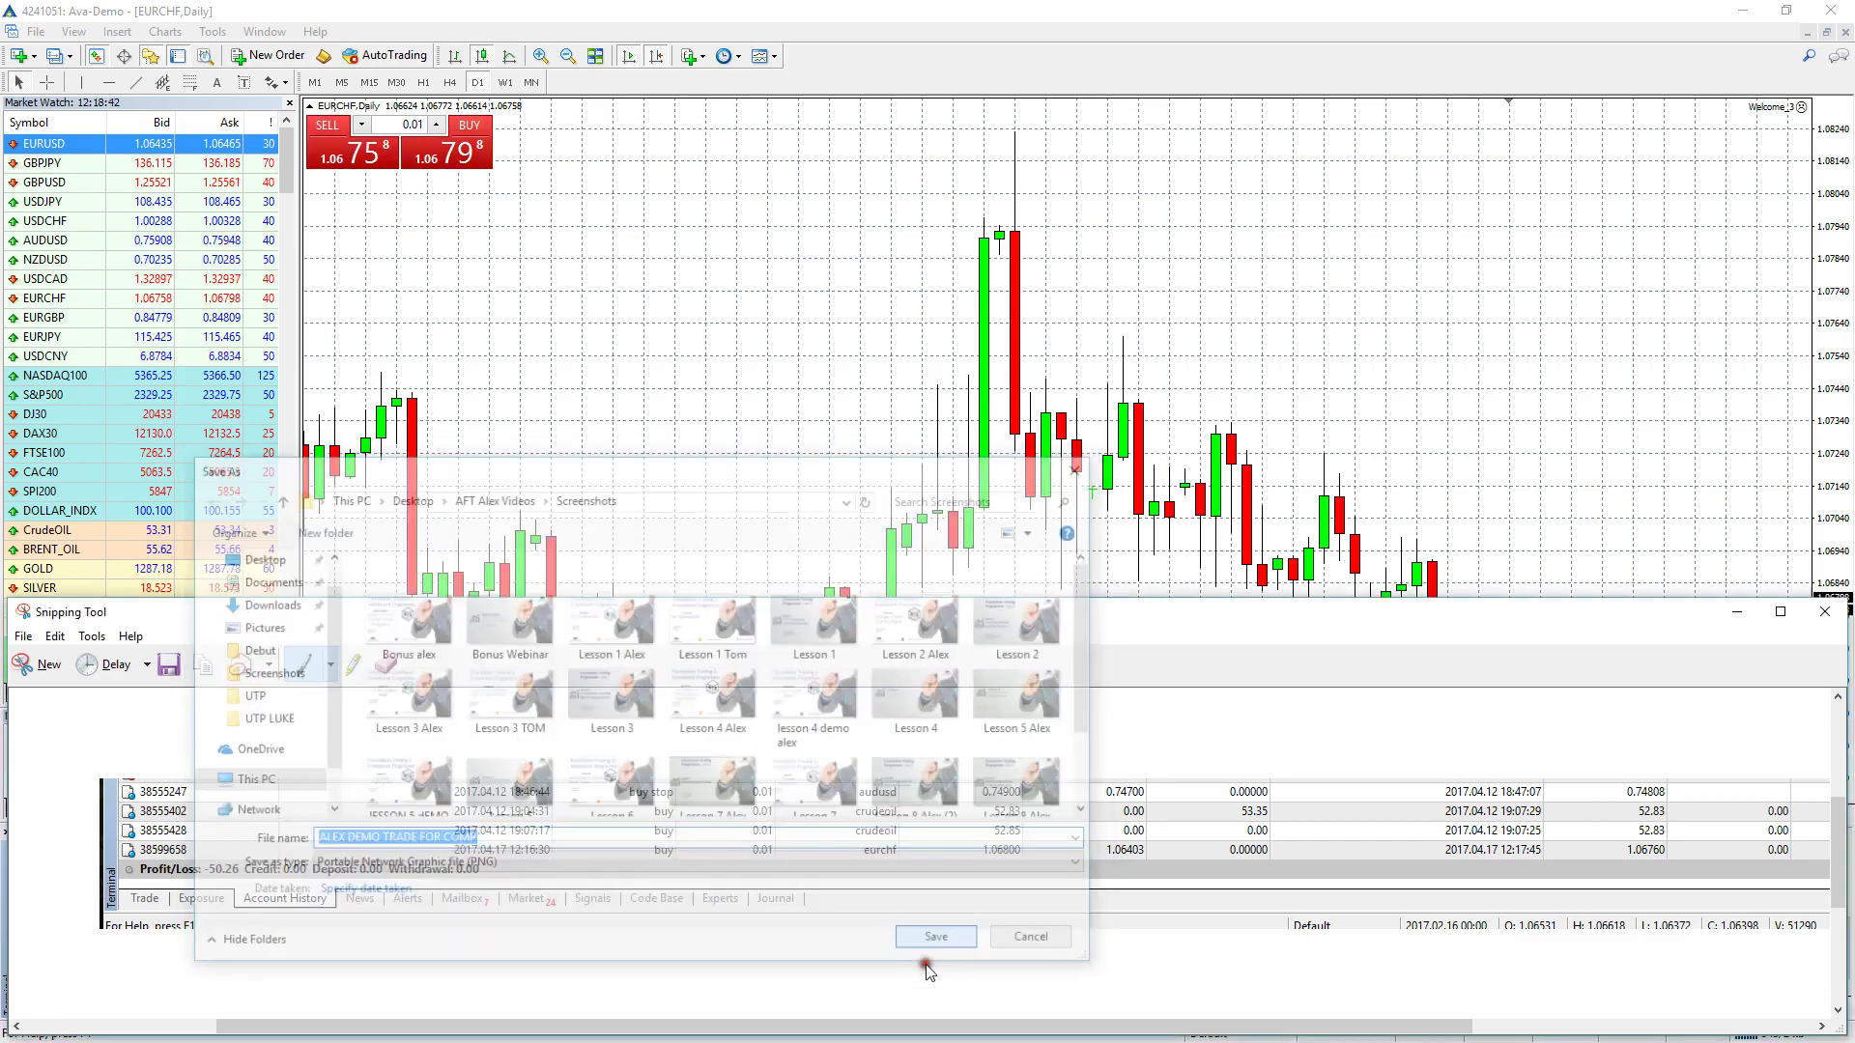
{"action": "left_click", "coordinate": [1780, 612]}
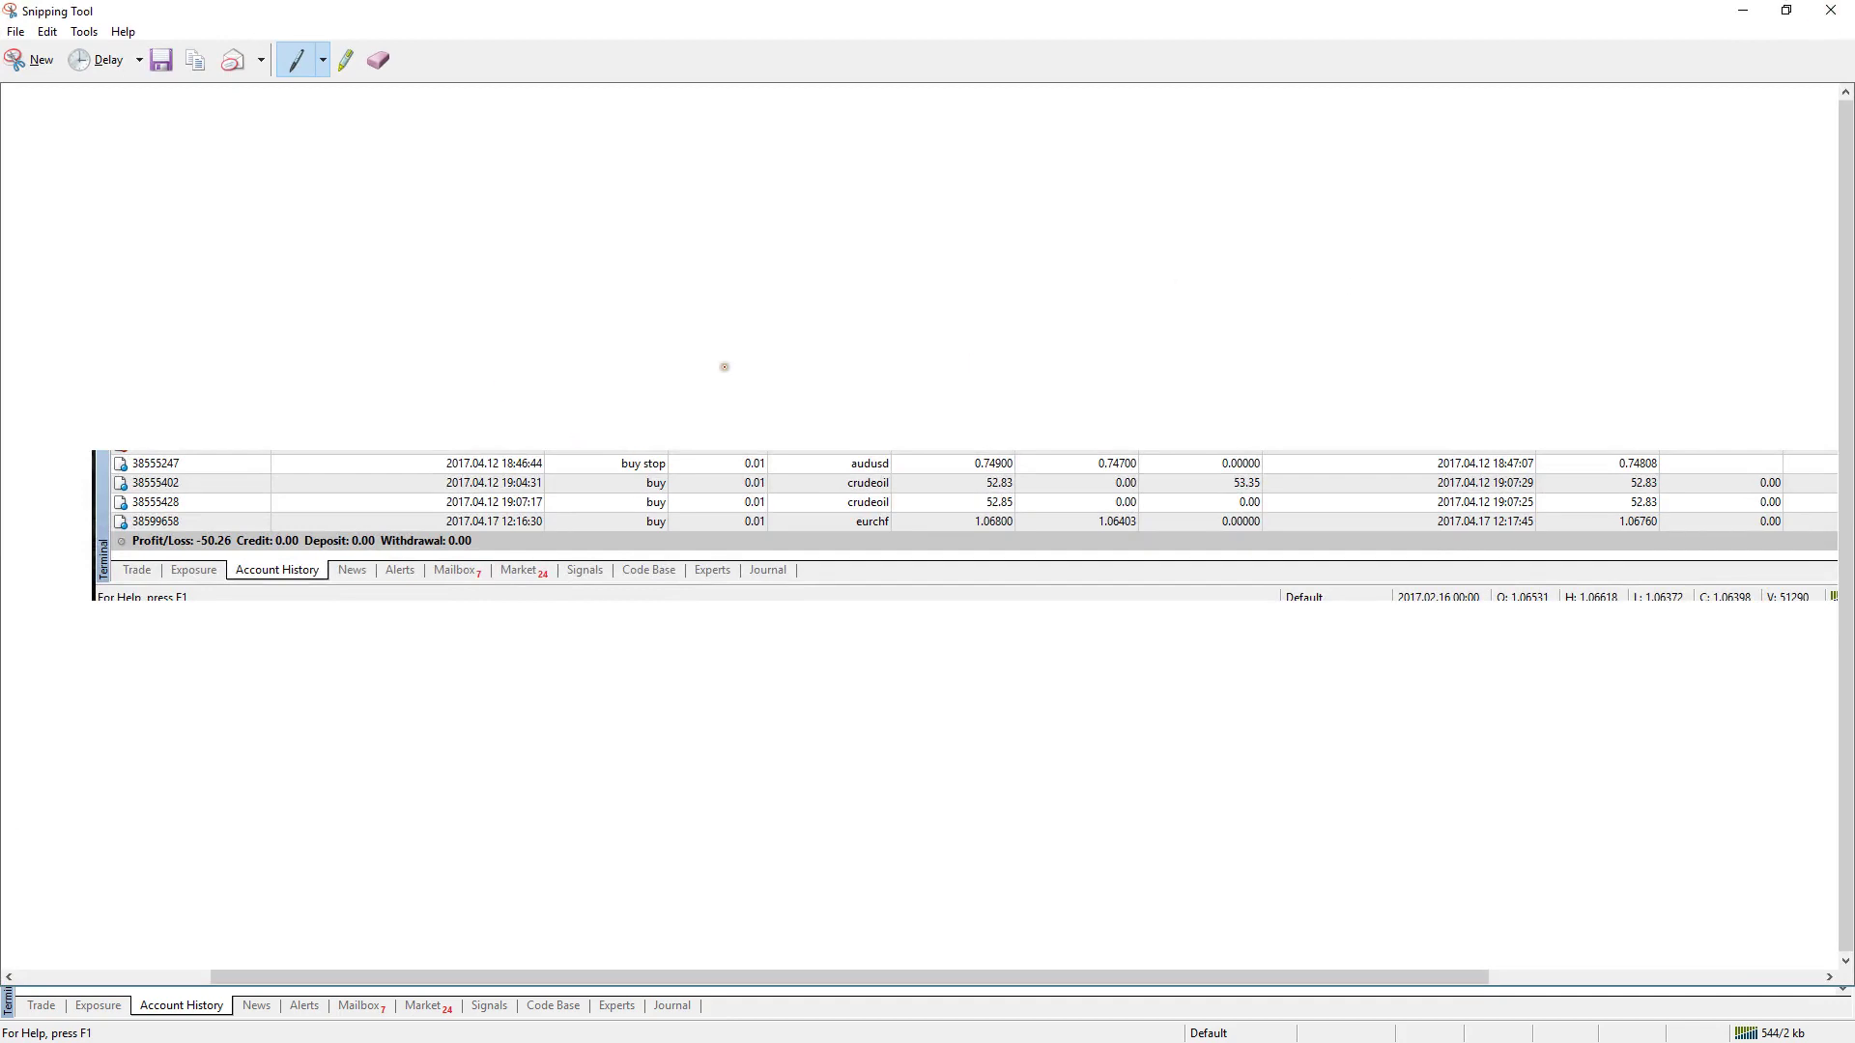
{"action": "left_click", "coordinate": [1831, 10]}
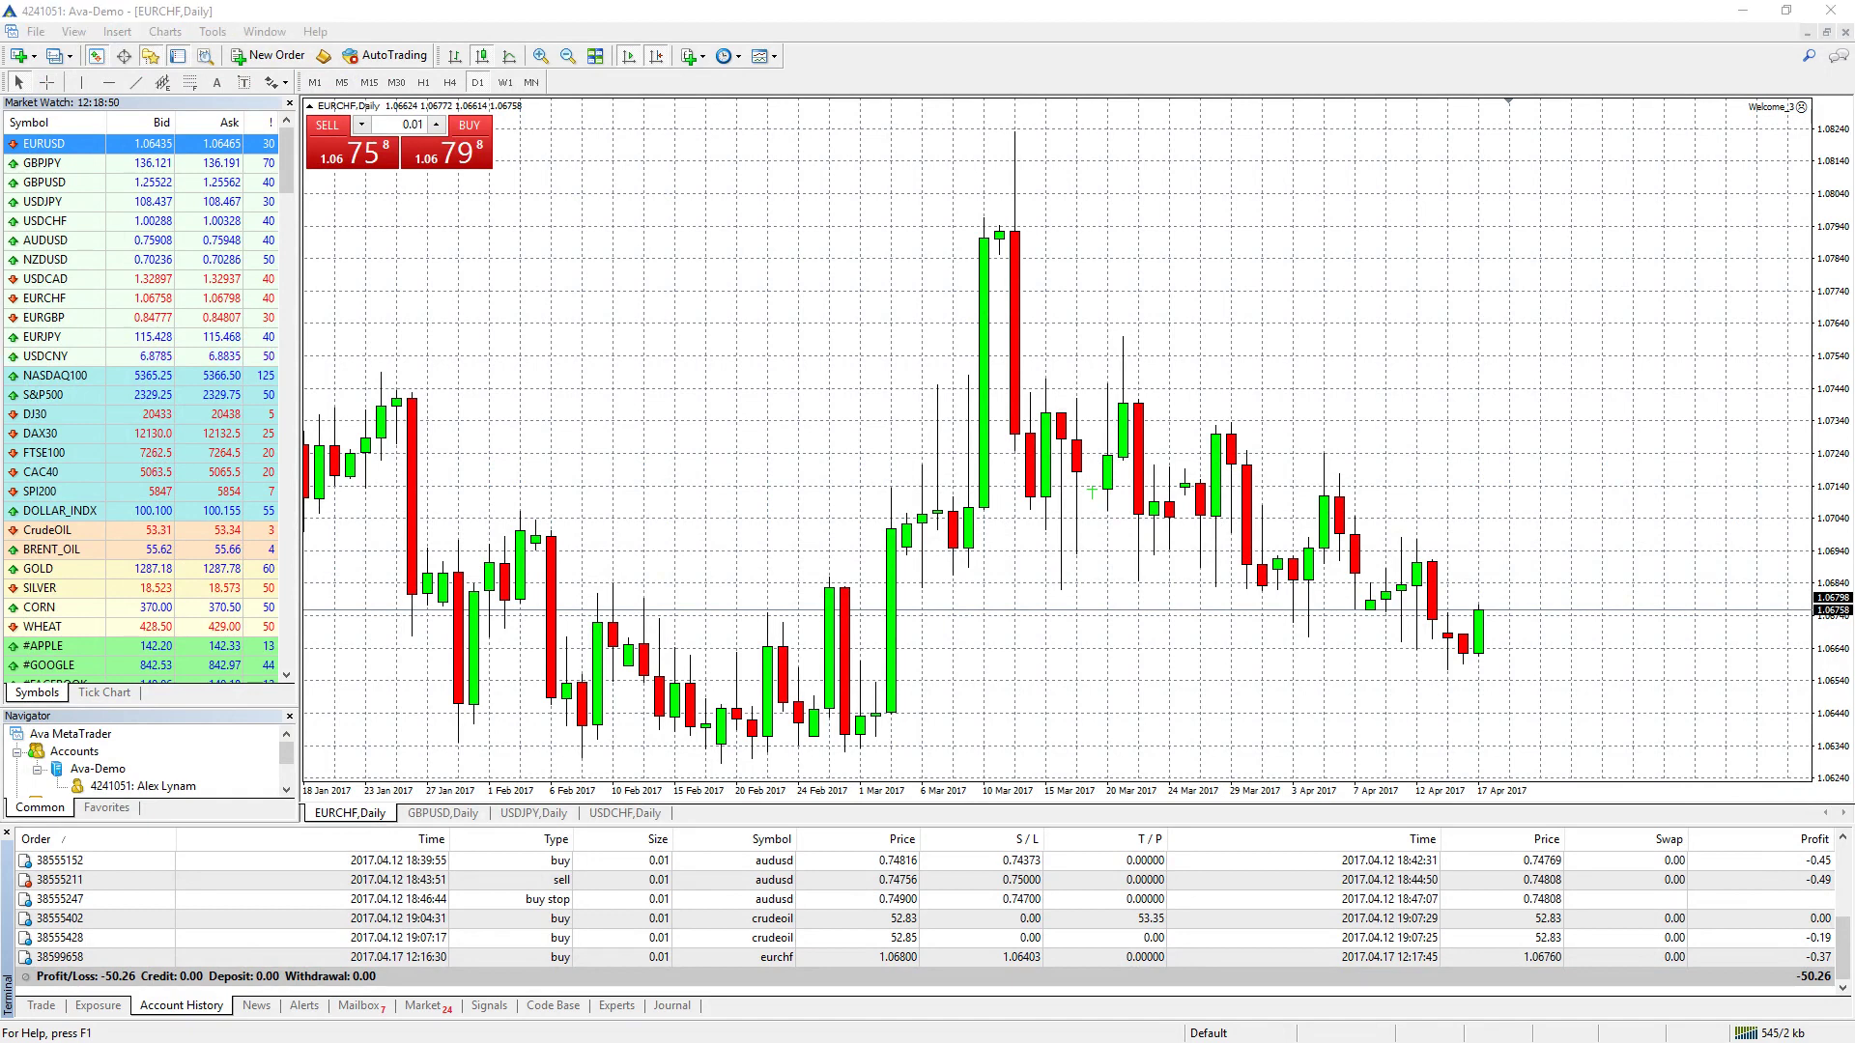
{"action": "mouse_move", "coordinate": [850, 235]}
{"action": "left_mouse_down"}
{"action": "mouse_move", "coordinate": [757, 239]}
{"action": "mouse_move", "coordinate": [729, 317]}
{"action": "mouse_move", "coordinate": [795, 276]}
{"action": "mouse_move", "coordinate": [946, 235]}
{"action": "mouse_move", "coordinate": [910, 324]}
{"action": "left_mouse_up"}
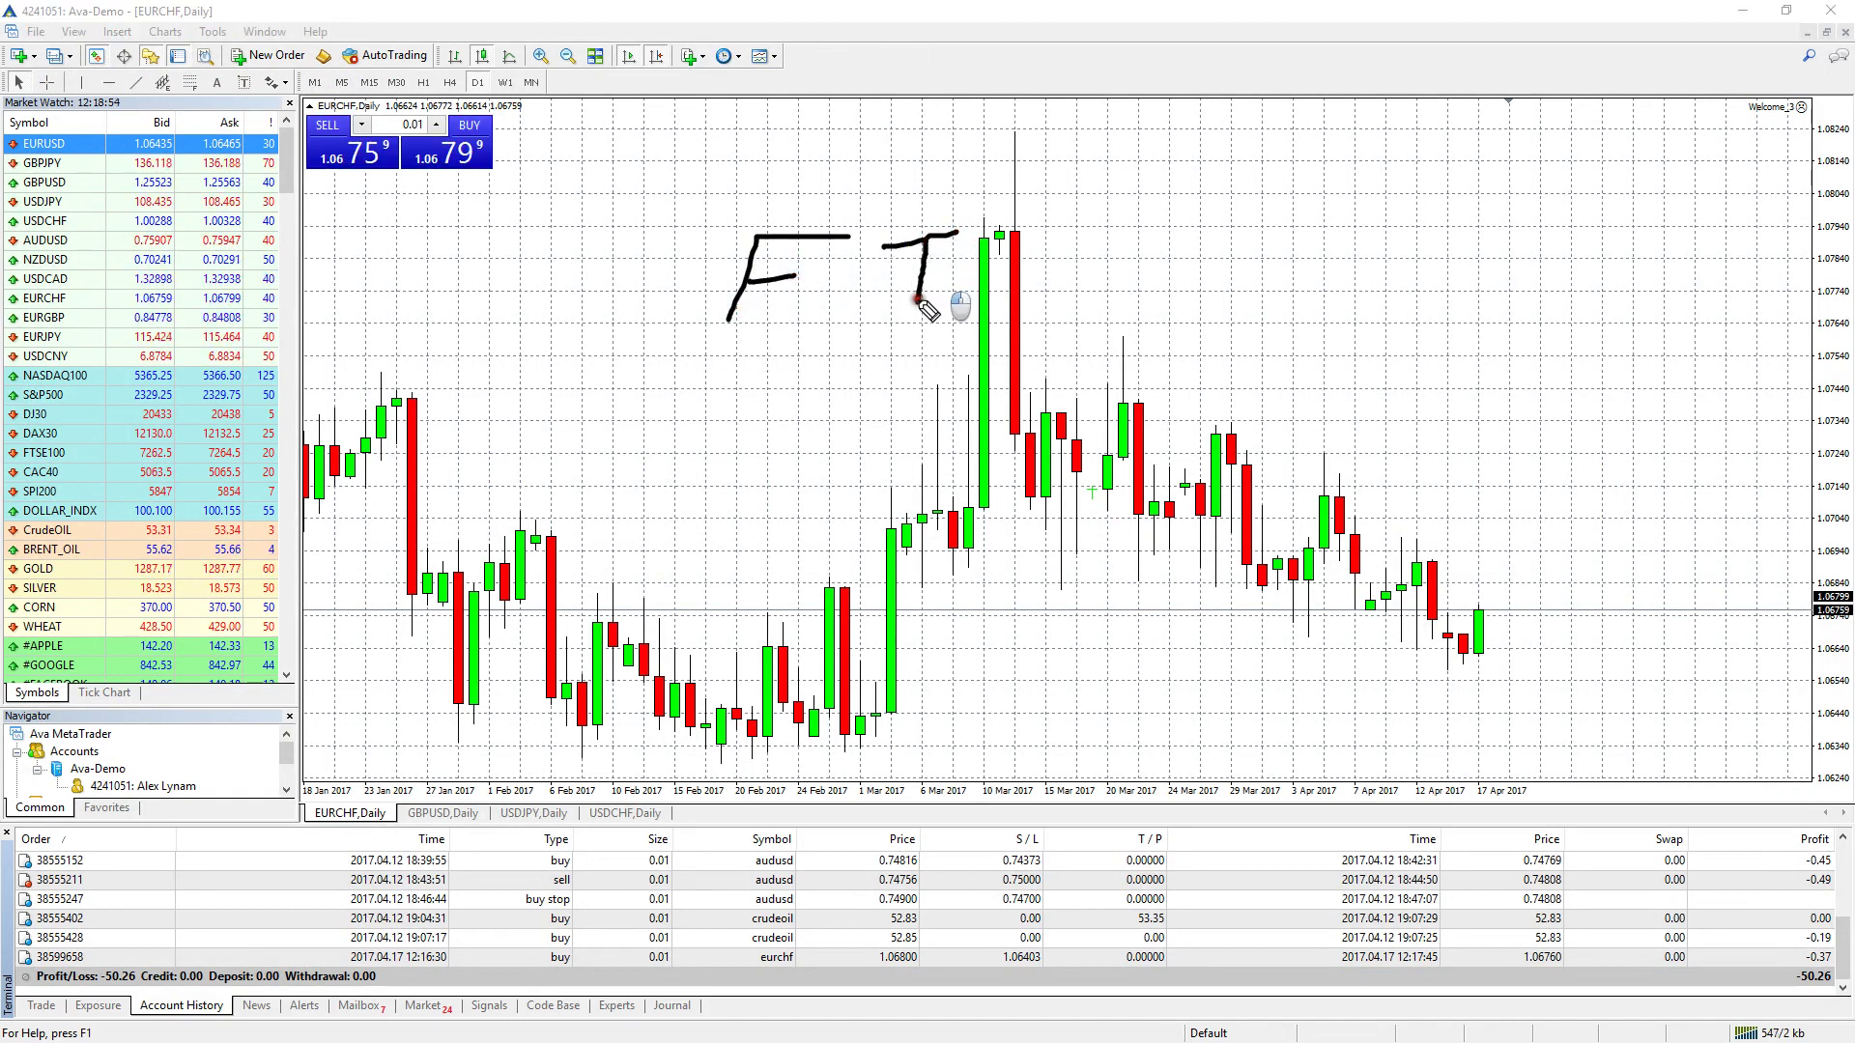
{"action": "mouse_move", "coordinate": [1007, 235]}
{"action": "left_mouse_down"}
{"action": "mouse_move", "coordinate": [988, 323]}
{"action": "mouse_move", "coordinate": [1055, 210]}
{"action": "mouse_move", "coordinate": [1050, 250]}
{"action": "mouse_move", "coordinate": [1000, 262]}
{"action": "left_mouse_up"}
{"action": "mouse_move", "coordinate": [1159, 258]}
{"action": "left_mouse_down"}
{"action": "mouse_move", "coordinate": [1136, 308]}
{"action": "mouse_move", "coordinate": [1165, 268]}
{"action": "mouse_move", "coordinate": [1203, 290]}
{"action": "mouse_move", "coordinate": [1178, 213]}
{"action": "mouse_move", "coordinate": [1090, 233]}
{"action": "mouse_move", "coordinate": [1102, 349]}
{"action": "mouse_move", "coordinate": [1202, 333]}
{"action": "left_mouse_up"}
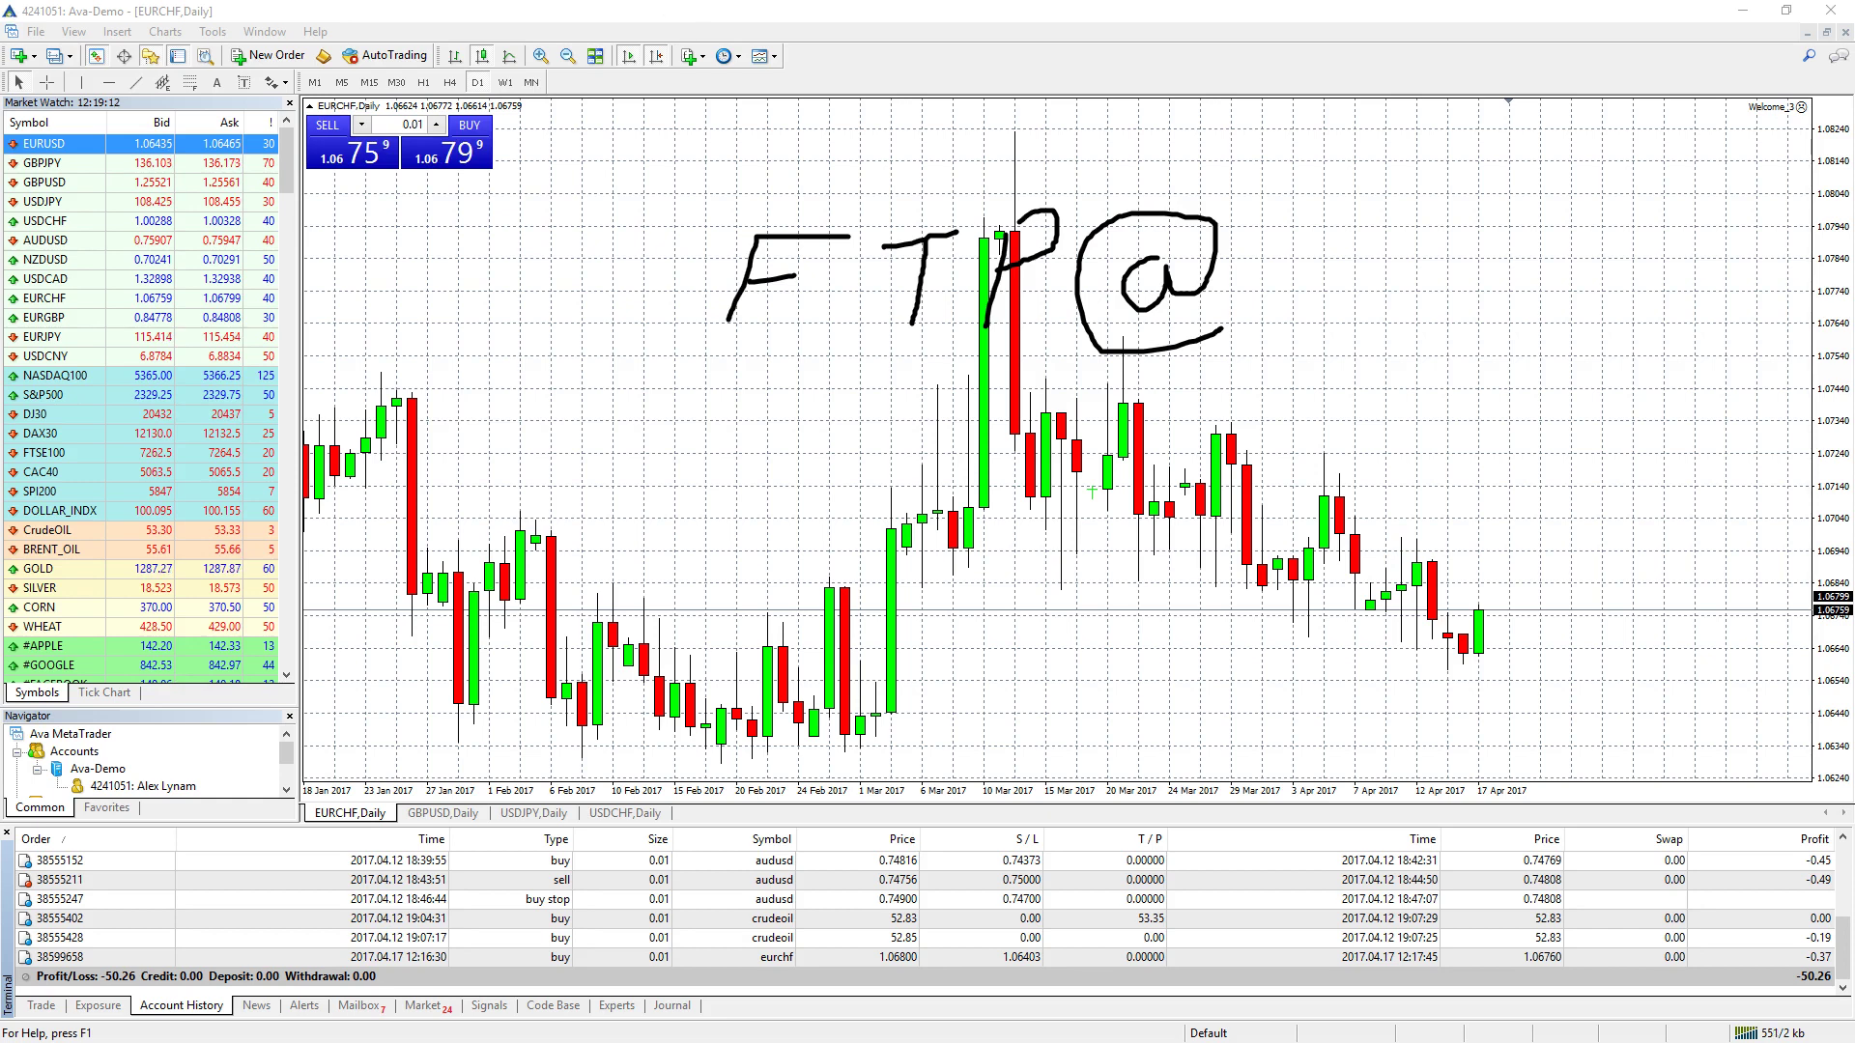
{"action": "key", "text": "Escape"}
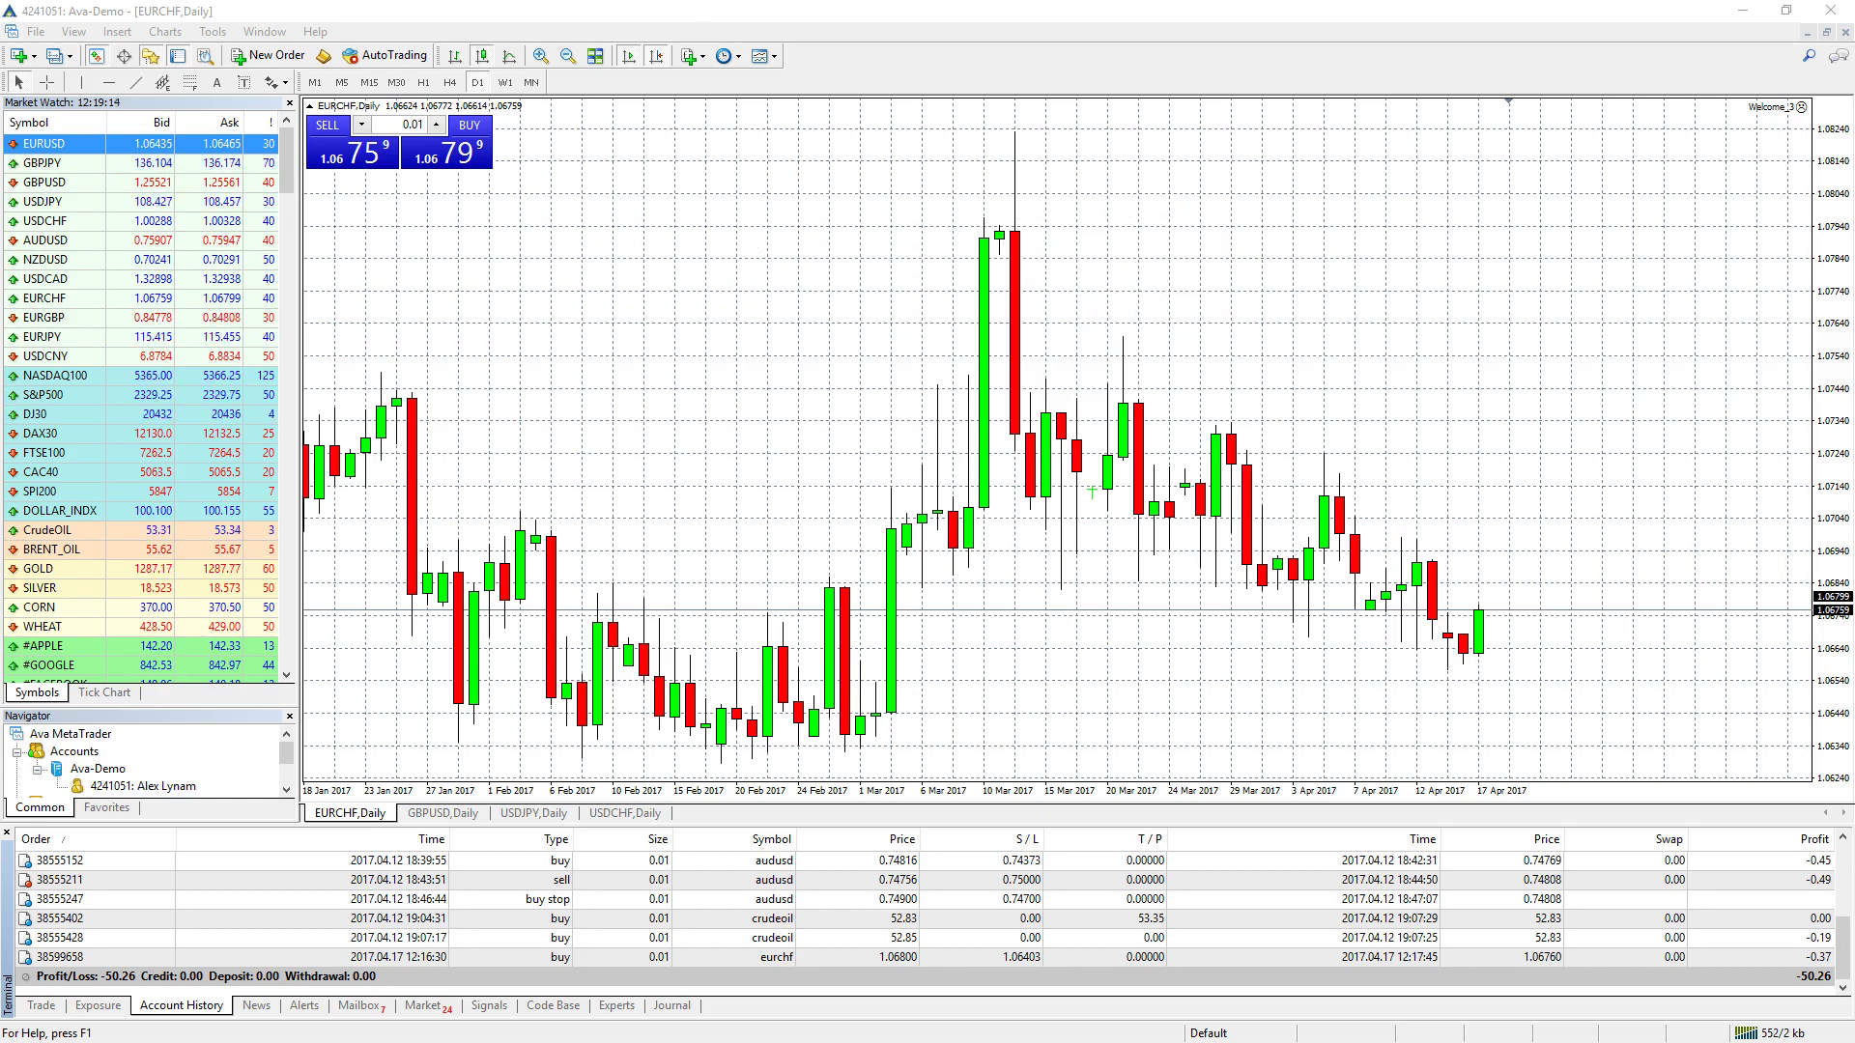